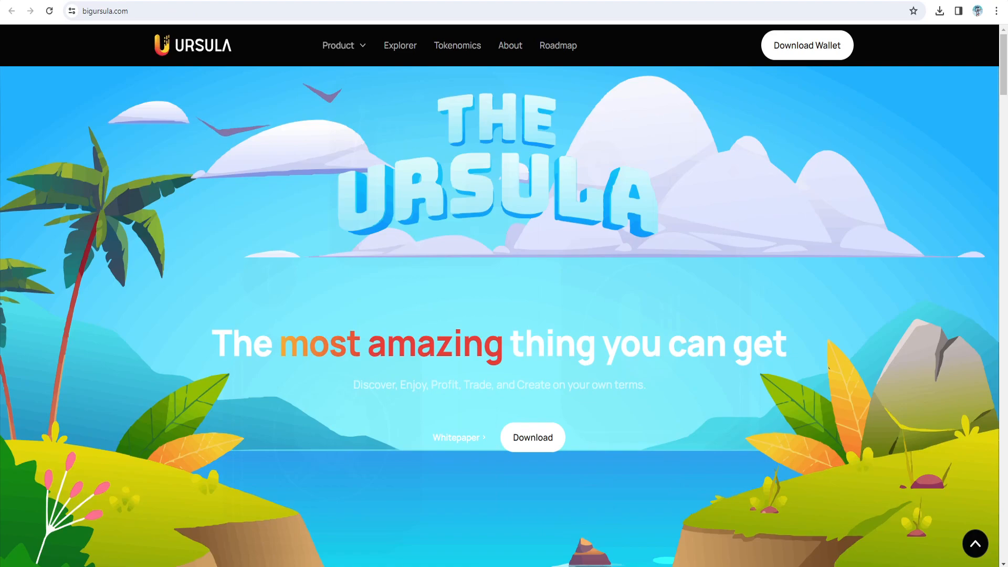
- Look through the Ursula homepage's introduction, Ursula Hub and Ursula Game cards, gaming center section and island section
{"action": "scroll", "coordinate": [279, 225], "scroll_direction": "down", "scroll_amount": 2}
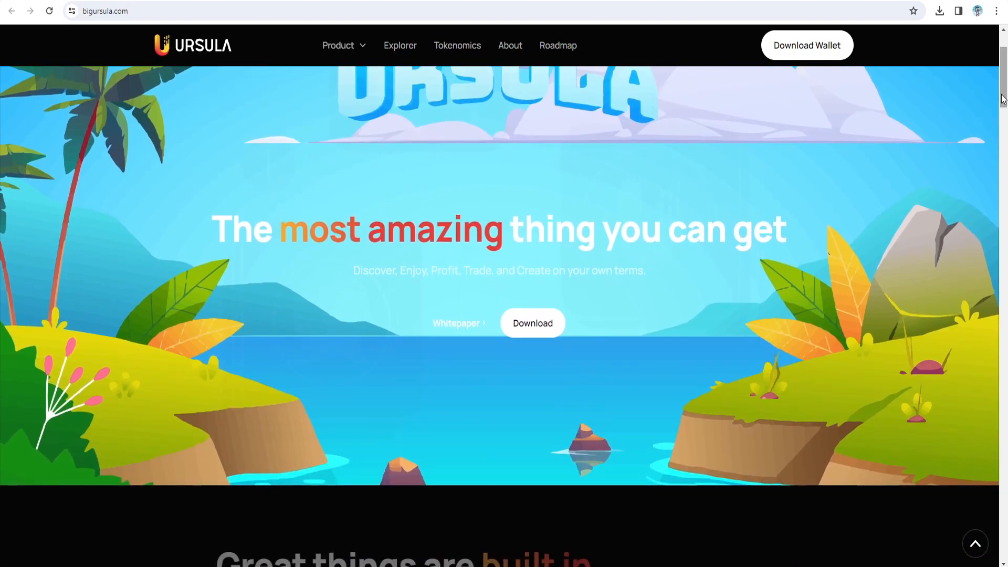
{"action": "left_click_drag", "start_coordinate": [1003, 100], "coordinate": [1004, 105]}
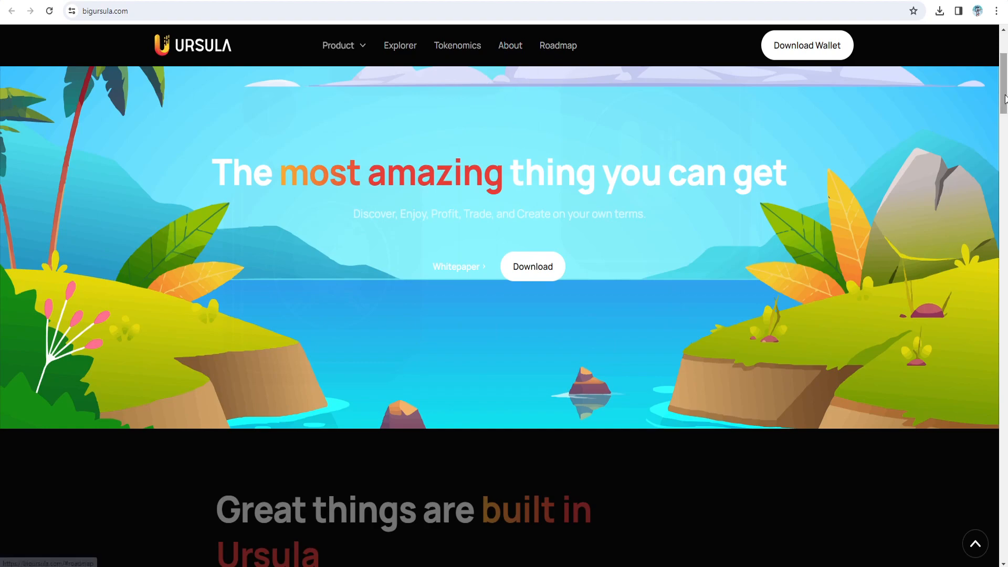
{"action": "left_click_drag", "start_coordinate": [1005, 98], "coordinate": [997, 138]}
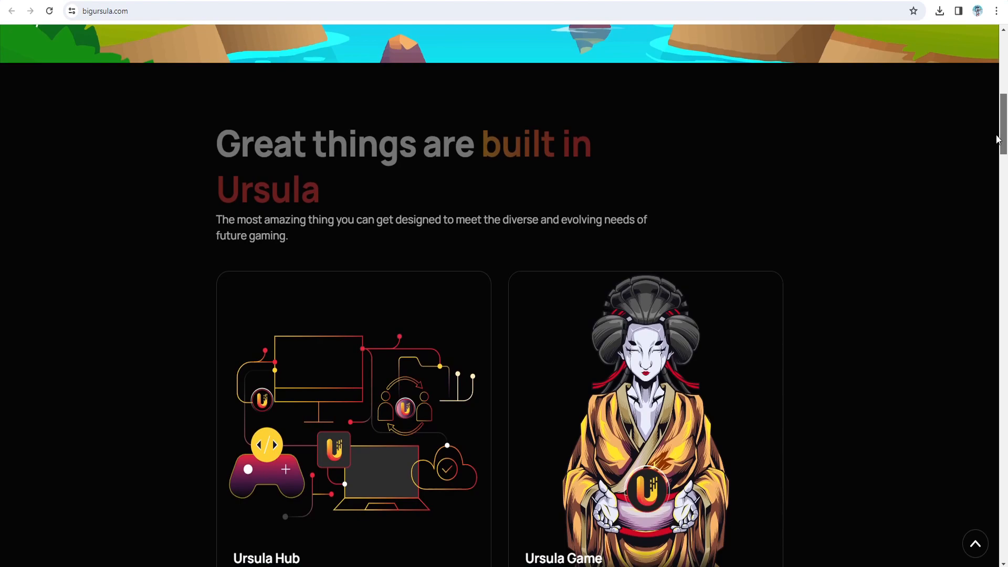
{"action": "left_click_drag", "start_coordinate": [997, 140], "coordinate": [998, 151]}
{"action": "scroll", "coordinate": [997, 152], "scroll_direction": "down", "scroll_amount": 1}
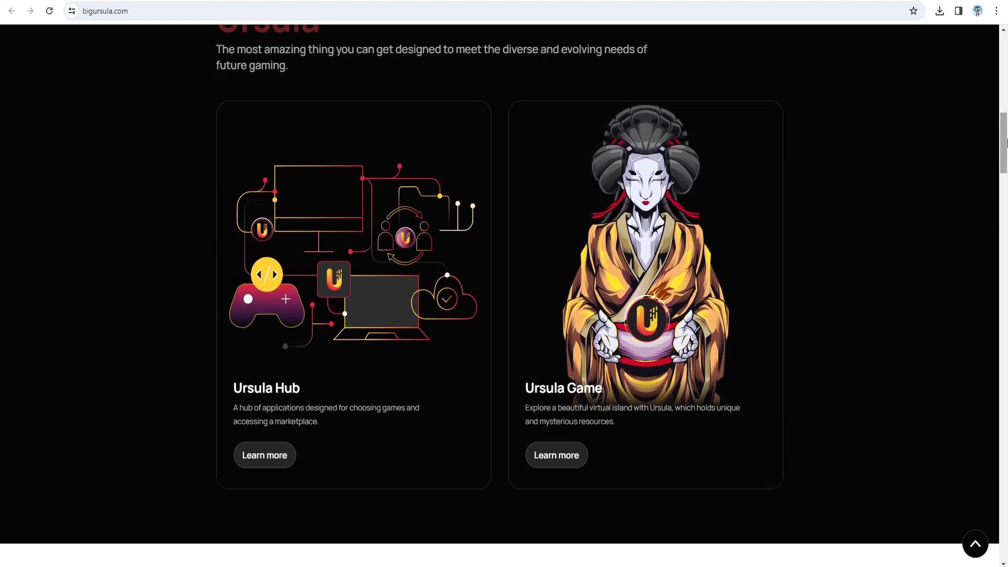
{"action": "left_click_drag", "start_coordinate": [1002, 154], "coordinate": [1004, 200]}
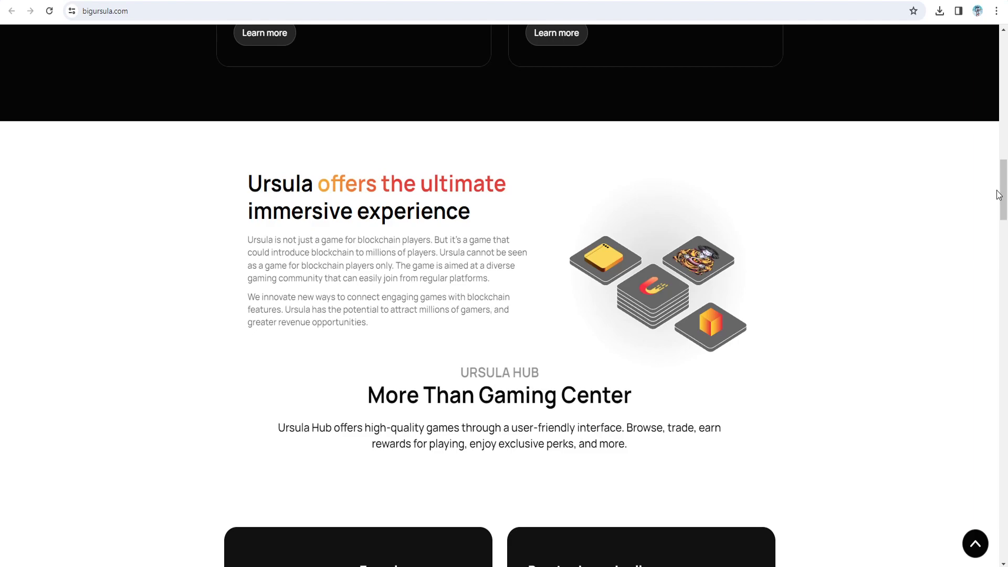
{"action": "scroll", "coordinate": [1006, 189], "scroll_direction": "down", "scroll_amount": 2}
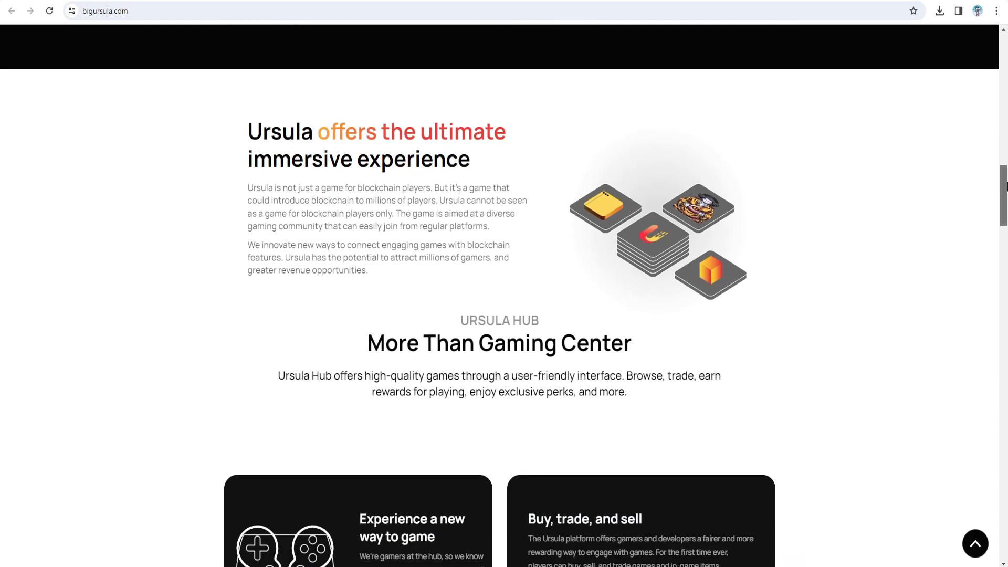
{"action": "left_click_drag", "start_coordinate": [1006, 189], "coordinate": [1006, 297]}
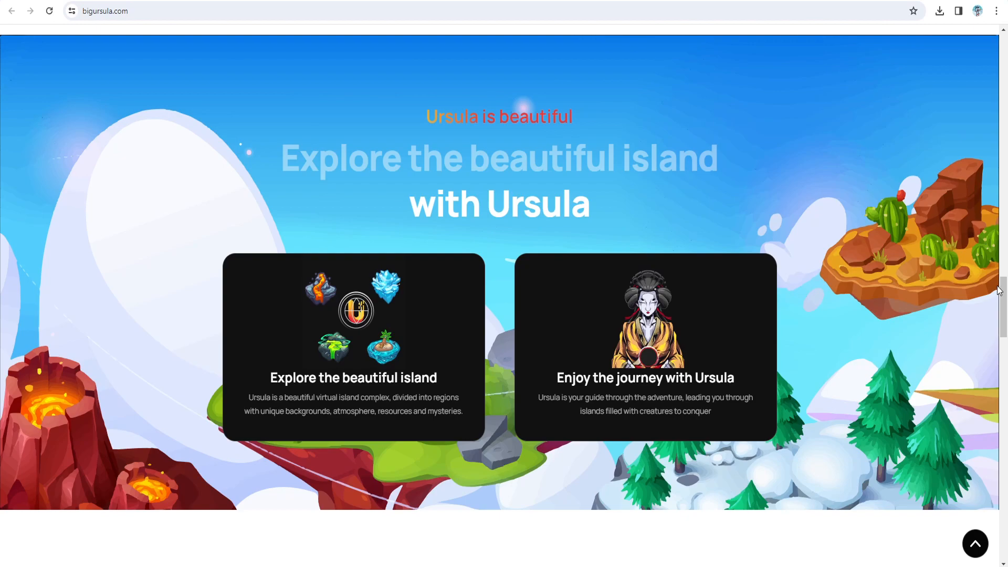
- Review the URSA utility coin, the tokenomics figures and the 2024 quarterly roadmap on the Ursula website
{"action": "left_click_drag", "start_coordinate": [1006, 291], "coordinate": [1006, 388]}
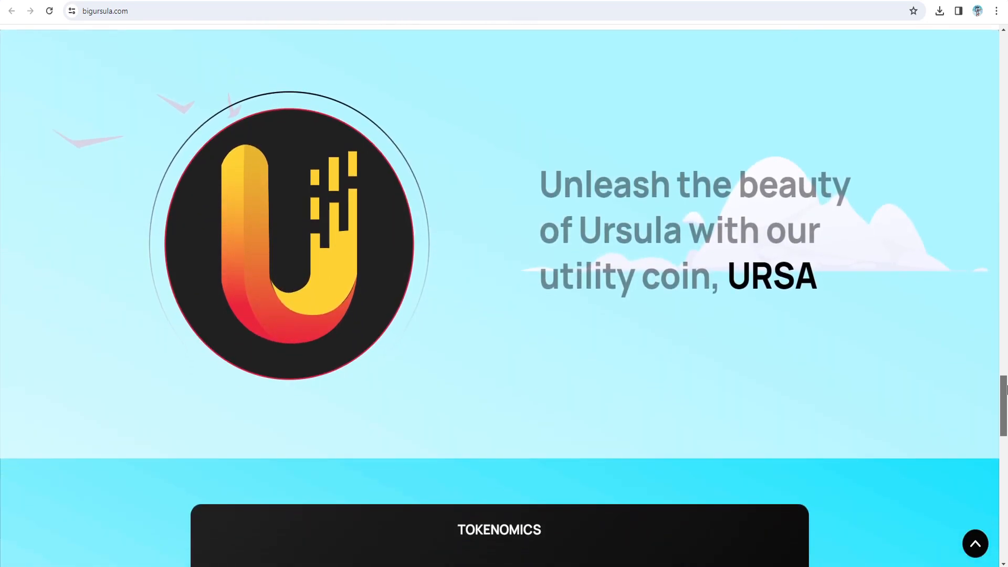
{"action": "left_click_drag", "start_coordinate": [1006, 389], "coordinate": [1006, 399]}
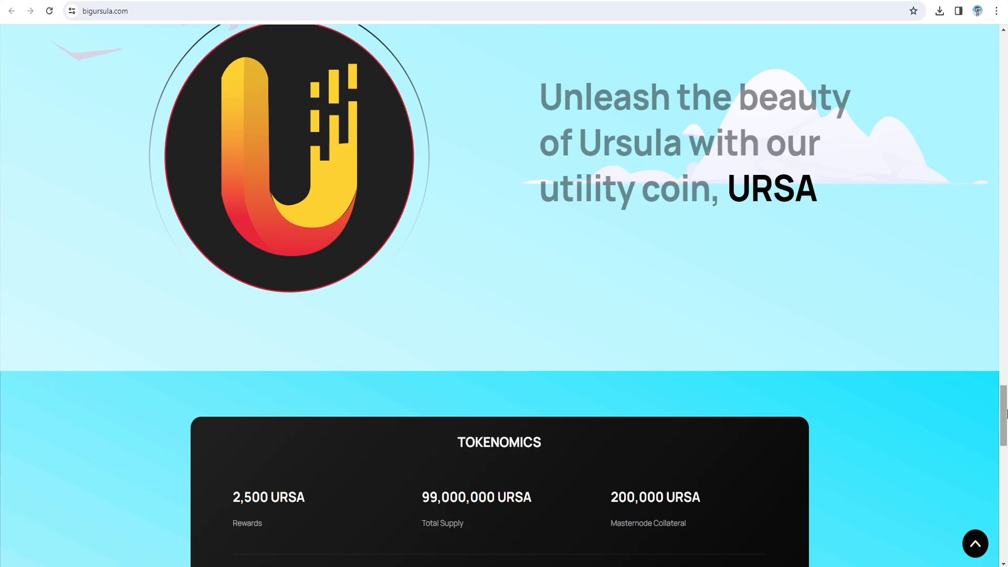
{"action": "left_click_drag", "start_coordinate": [1005, 414], "coordinate": [1006, 441]}
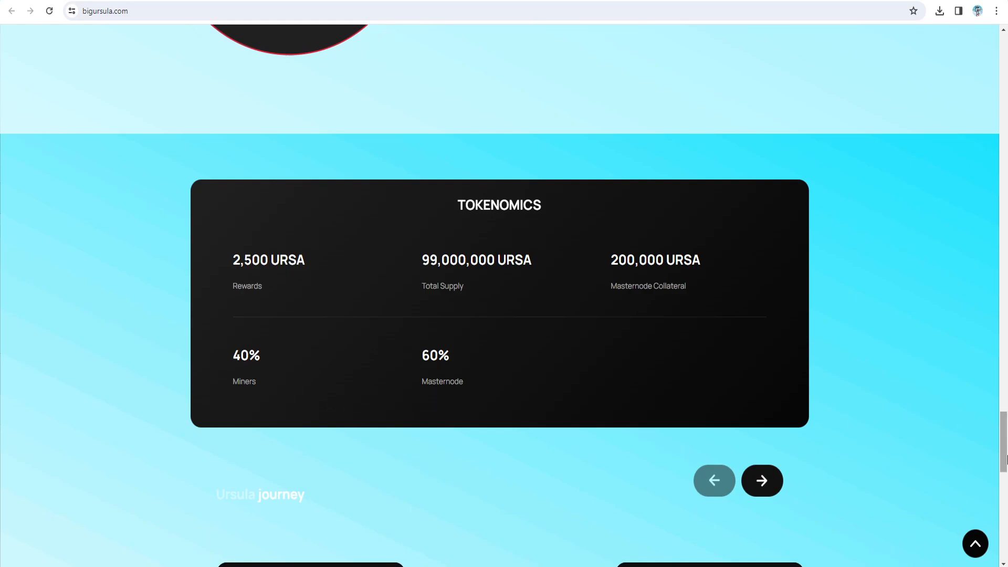
{"action": "left_click_drag", "start_coordinate": [1003, 438], "coordinate": [1004, 454]}
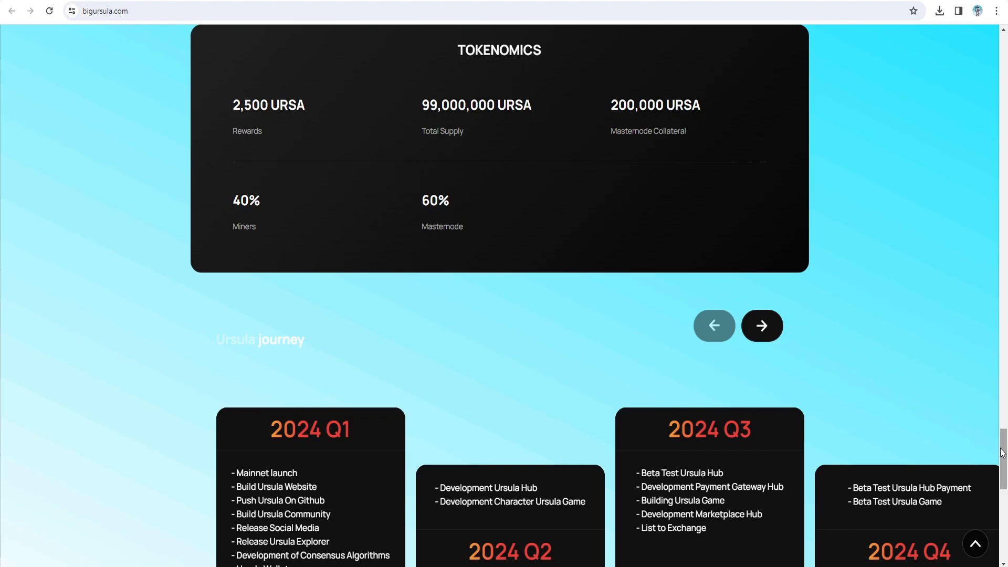
{"action": "left_click_drag", "start_coordinate": [1003, 453], "coordinate": [1006, 469]}
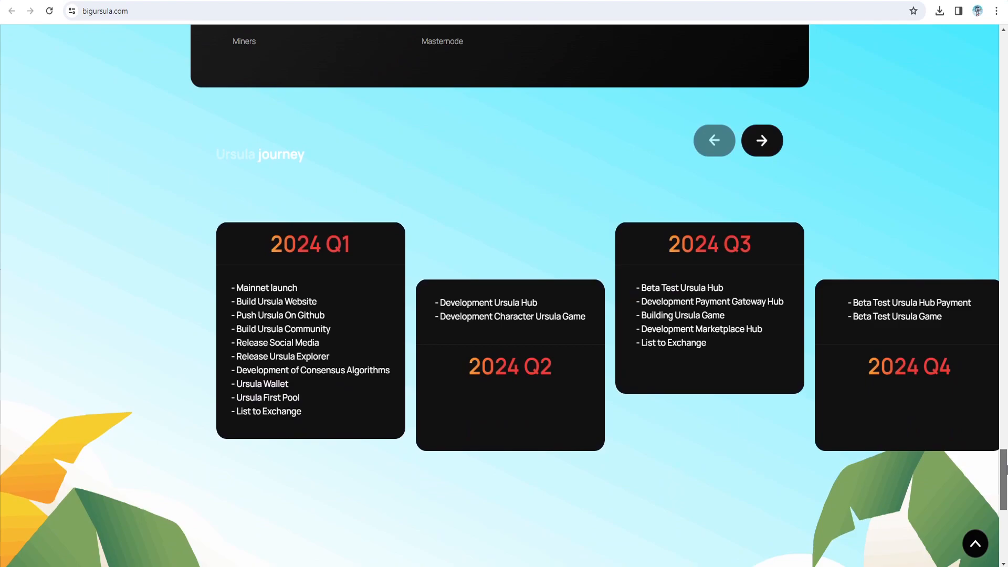
{"action": "left_click_drag", "start_coordinate": [1006, 469], "coordinate": [1005, 474]}
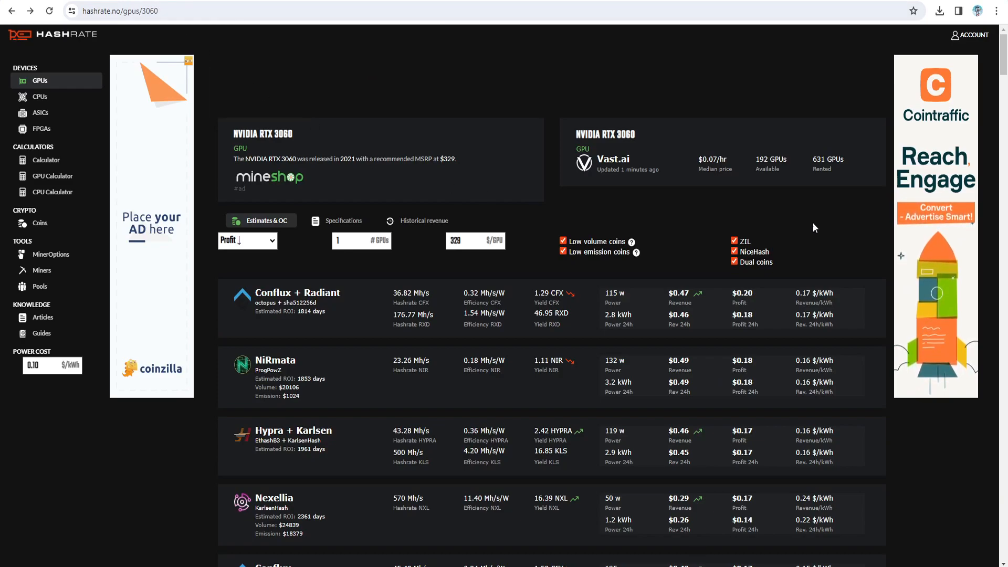
- Open the Ursula entry in the hashrate.no RTX 3060 list and review its overclock settings, profit estimates and exchanges
{"action": "scroll", "coordinate": [1006, 82], "scroll_direction": "down", "scroll_amount": 5}
{"action": "scroll", "coordinate": [1006, 81], "scroll_direction": "down", "scroll_amount": 9}
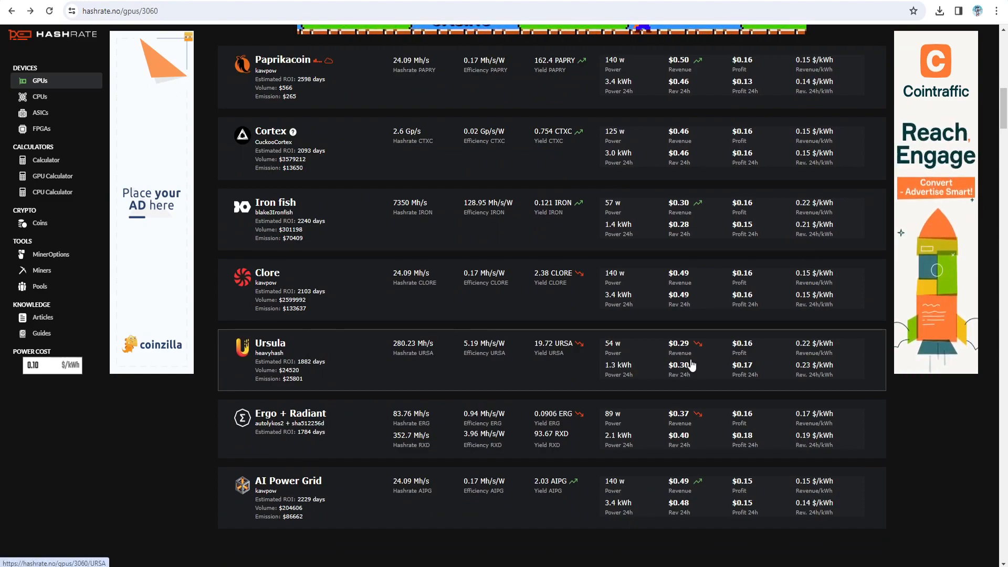
{"action": "left_click", "coordinate": [356, 371]}
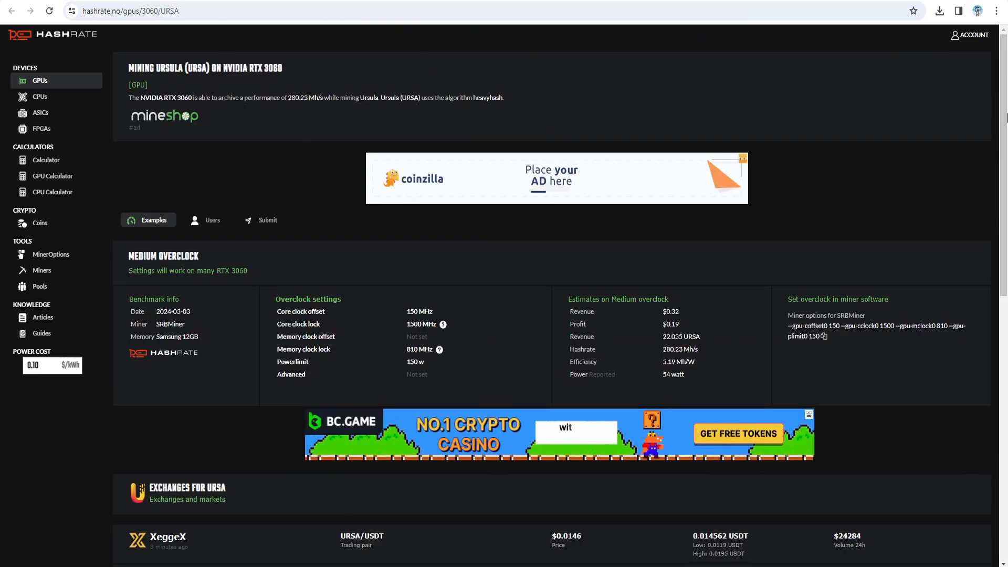
{"action": "scroll", "coordinate": [1002, 118], "scroll_direction": "down", "scroll_amount": 1}
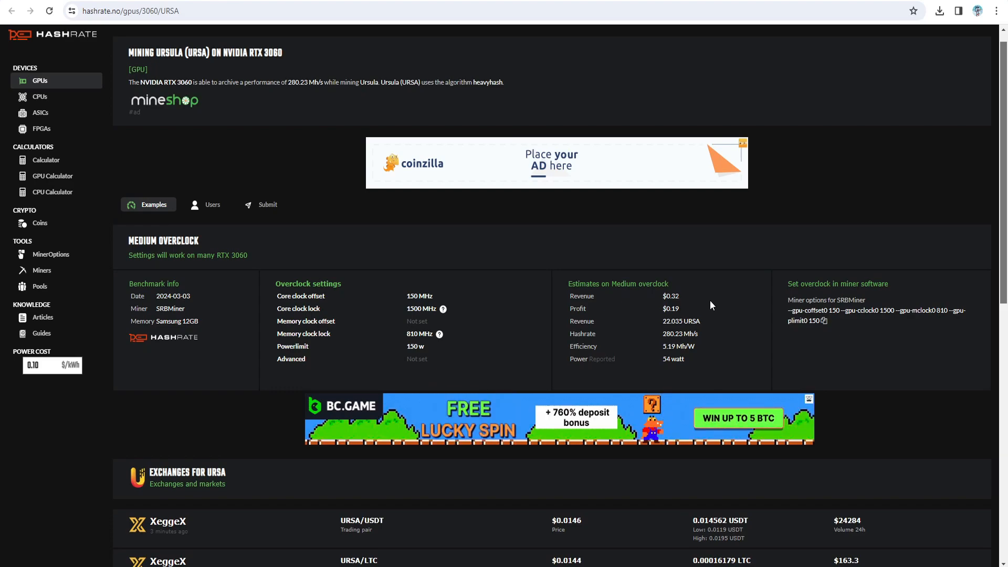
{"action": "left_click_drag", "start_coordinate": [1005, 226], "coordinate": [1002, 334]}
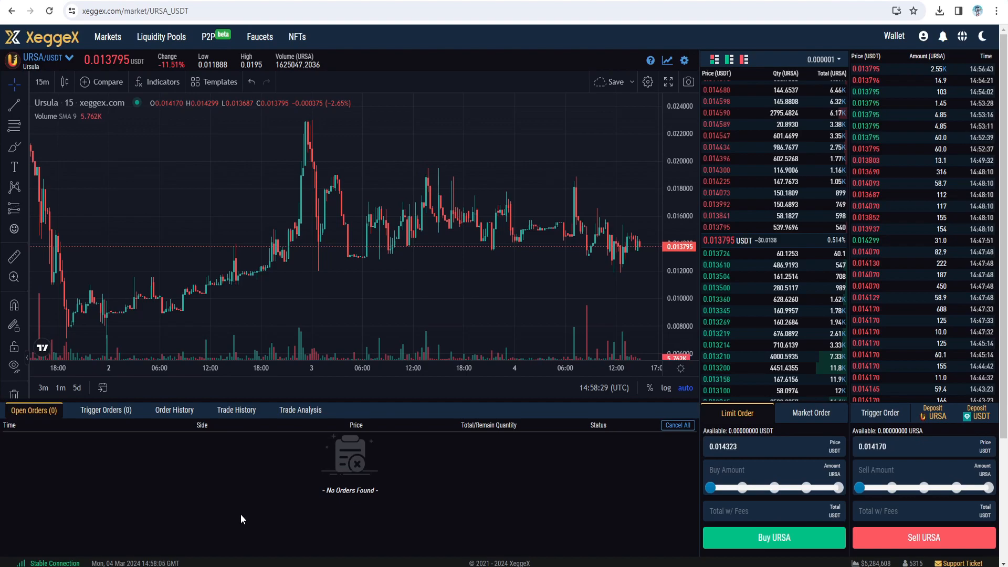
- View the URSA/USDT price chart on XeggeX at the 4-hour interval and at the 1-hour interval
{"action": "left_click", "coordinate": [42, 82]}
{"action": "left_click", "coordinate": [58, 236]}
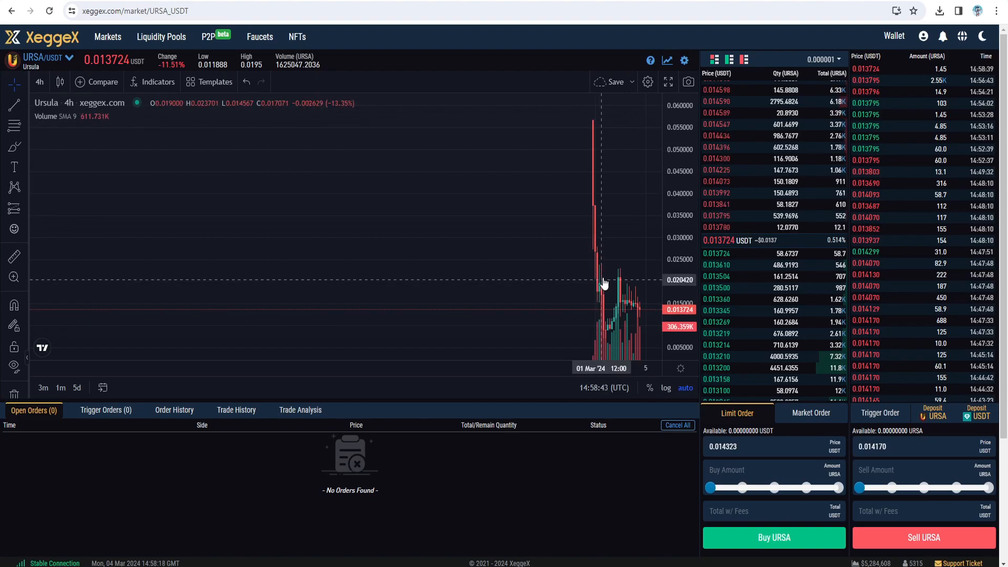
{"action": "scroll", "coordinate": [634, 304], "scroll_direction": "up", "scroll_amount": 1}
{"action": "scroll", "coordinate": [634, 304], "scroll_direction": "down", "scroll_amount": 1}
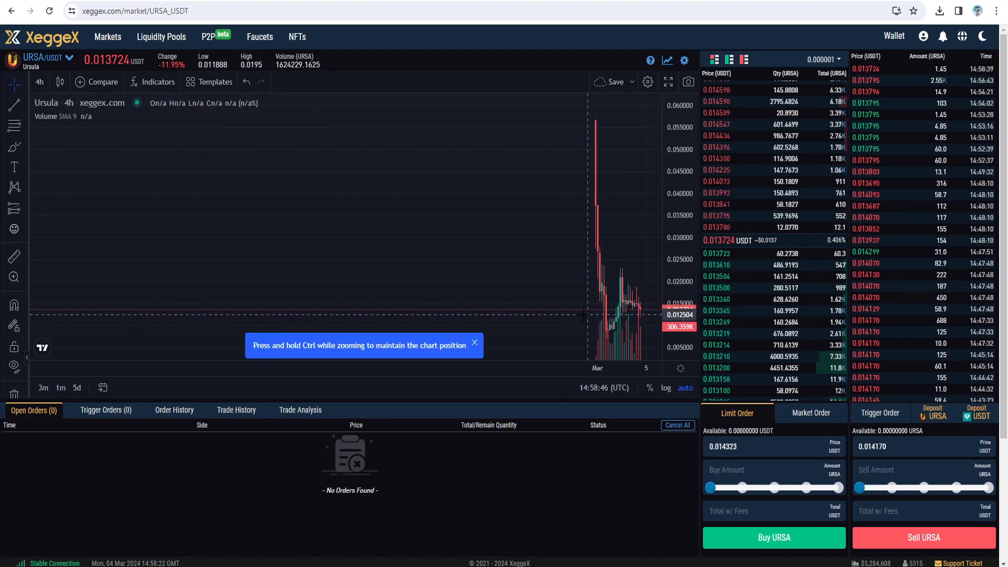
{"action": "left_click", "coordinate": [471, 346]}
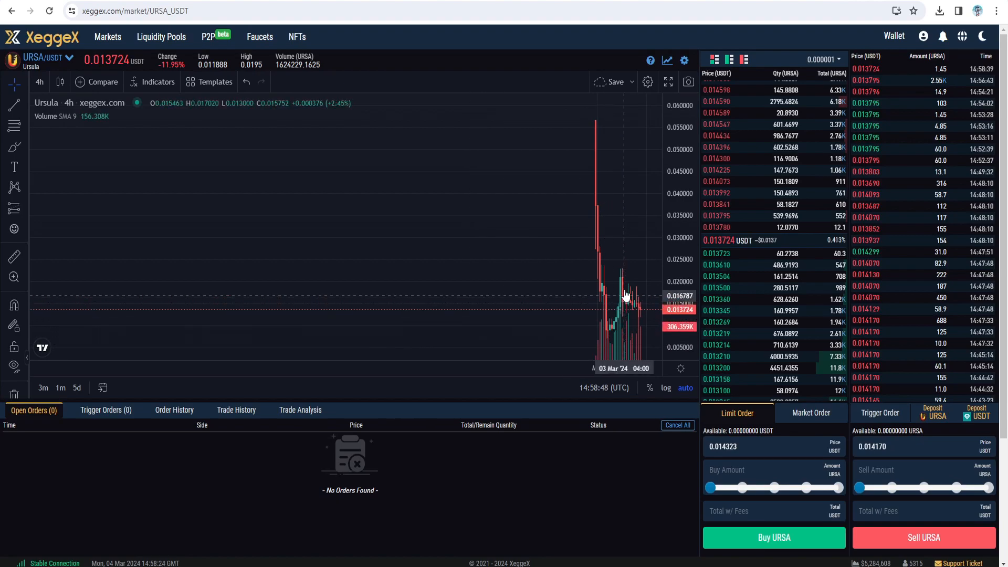
{"action": "left_click", "coordinate": [39, 82]}
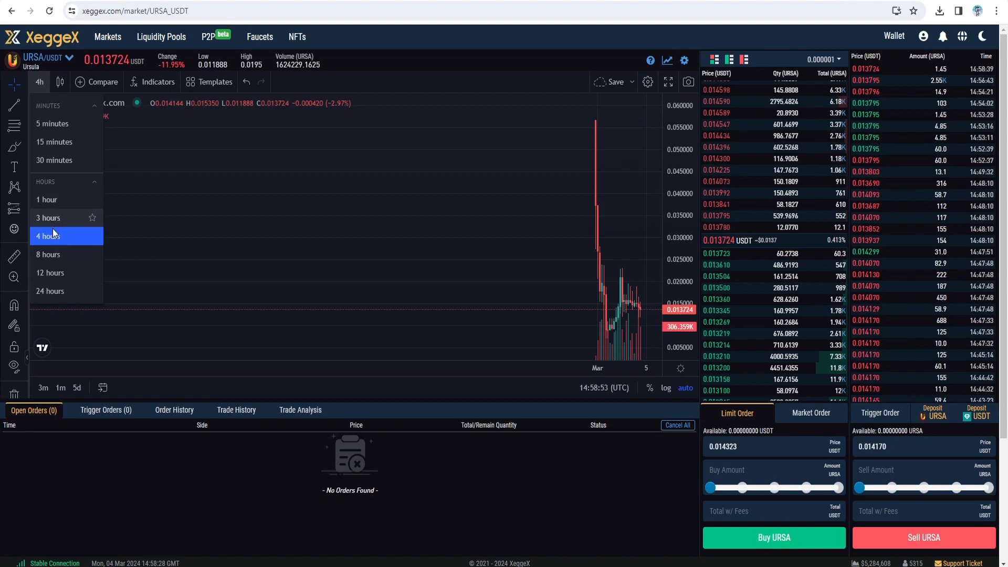
{"action": "left_click", "coordinate": [60, 204]}
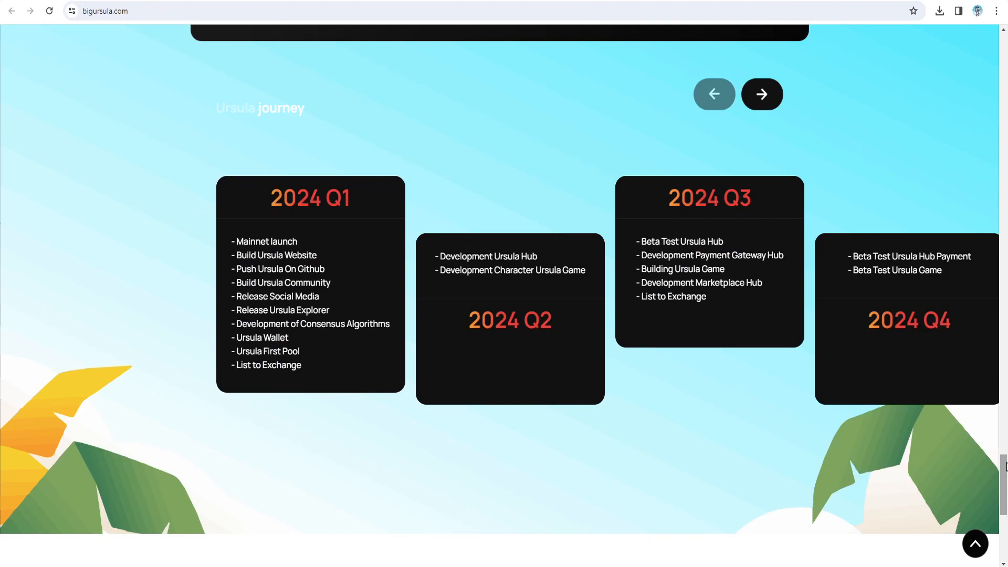
- Check the wallet downloads and community links at the end of the Ursula homepage
{"action": "scroll", "coordinate": [1007, 437], "scroll_direction": "down", "scroll_amount": 7}
{"action": "scroll", "coordinate": [1007, 502], "scroll_direction": "down", "scroll_amount": 2}
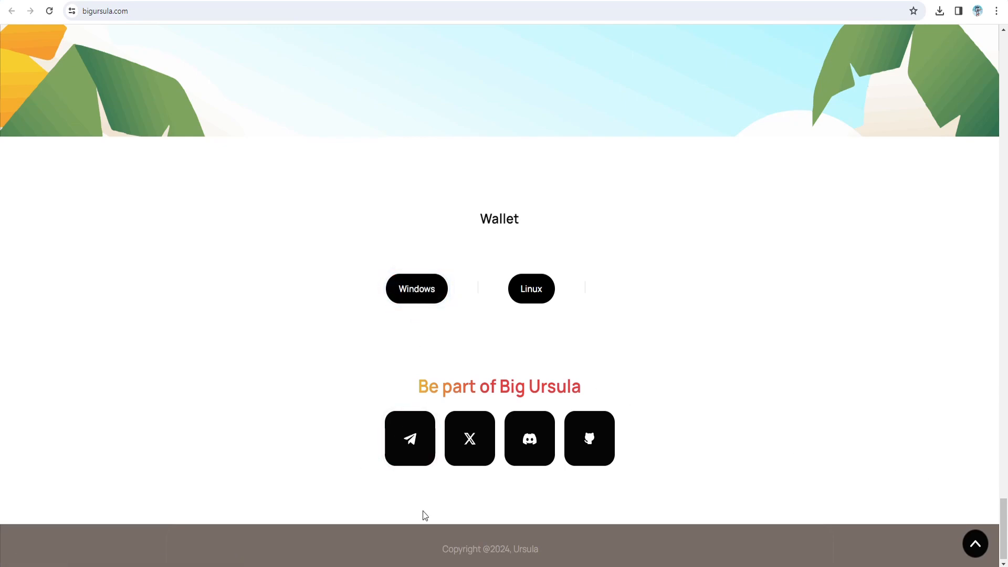
{"action": "scroll", "coordinate": [436, 520], "scroll_direction": "up", "scroll_amount": 2}
{"action": "scroll", "coordinate": [473, 515], "scroll_direction": "down", "scroll_amount": 2}
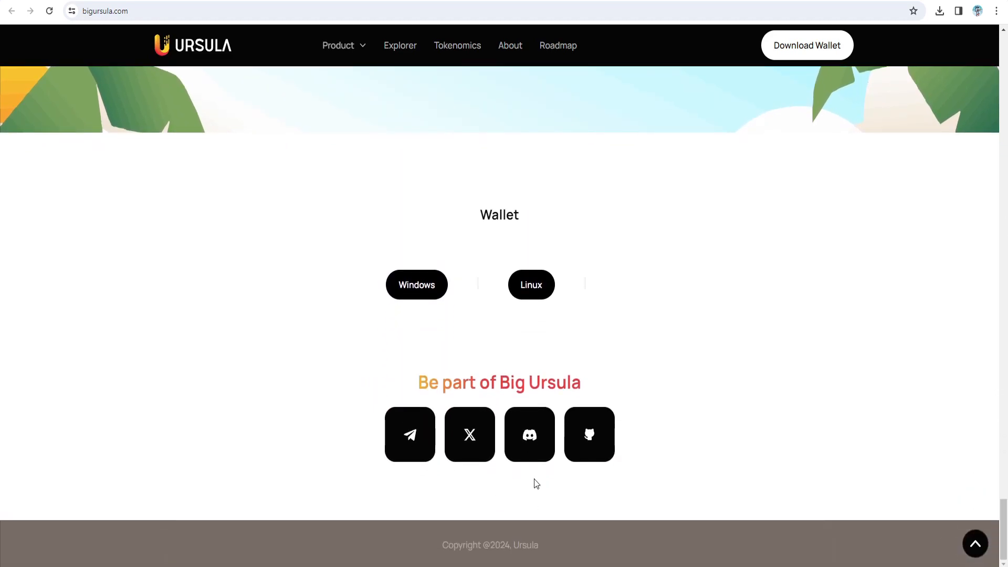
- Switch to the BigUrsula GitHub profile and look over its repository and contribution activity
{"action": "left_click", "coordinate": [265, 13]}
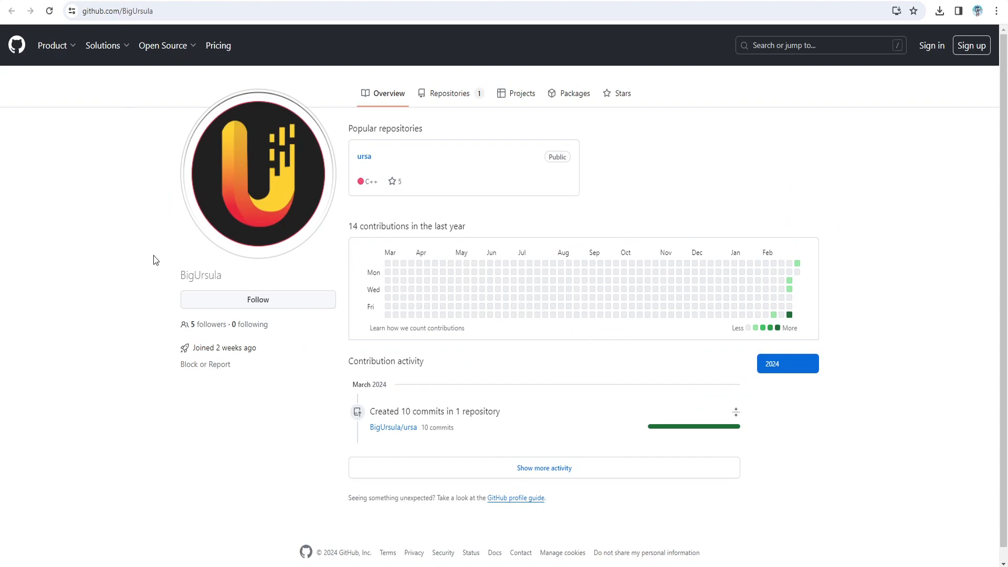
{"action": "scroll", "coordinate": [262, 184], "scroll_direction": "down", "scroll_amount": 2}
{"action": "scroll", "coordinate": [425, 131], "scroll_direction": "up", "scroll_amount": 2}
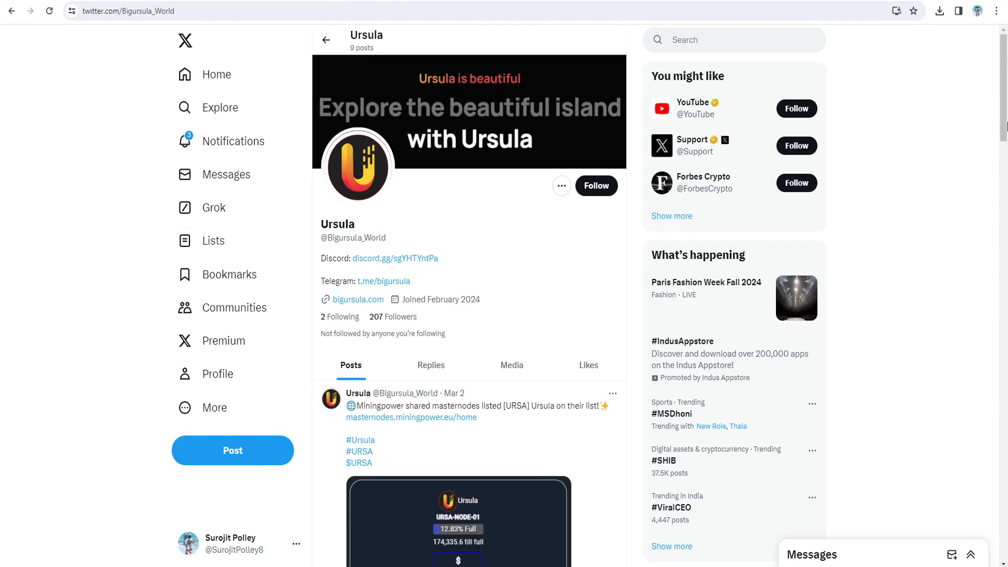
- Browse the posts on Ursula's X profile and check the project's Discord server invite
{"action": "scroll", "coordinate": [1006, 126], "scroll_direction": "down", "scroll_amount": 1}
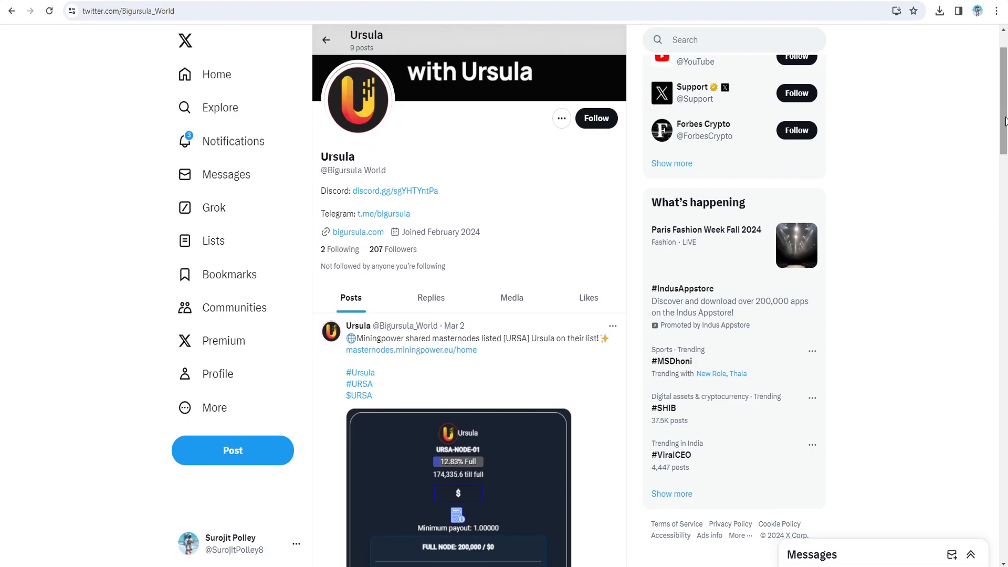
{"action": "left_click_drag", "start_coordinate": [1006, 121], "coordinate": [1006, 336]}
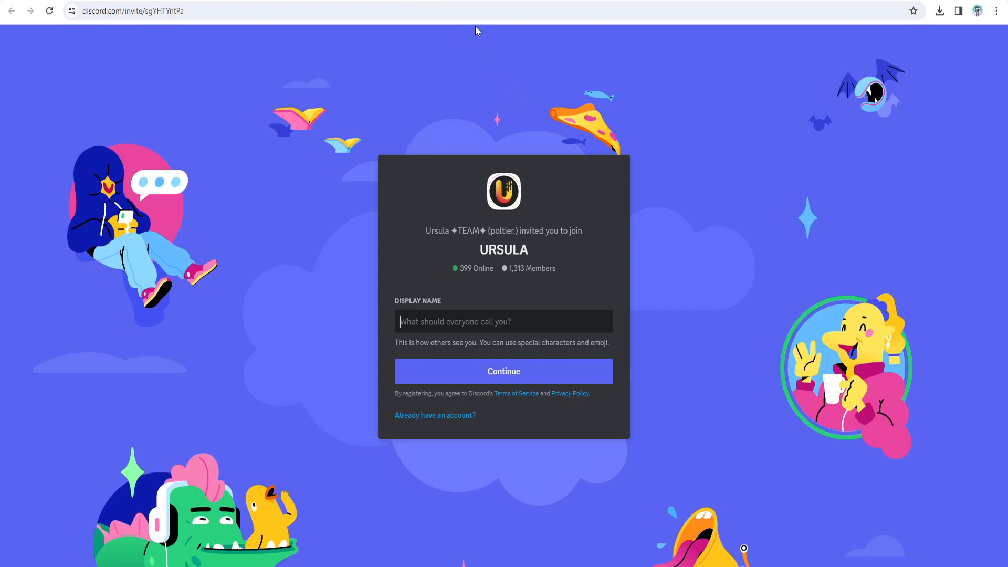
{"action": "left_click", "coordinate": [517, 0]}
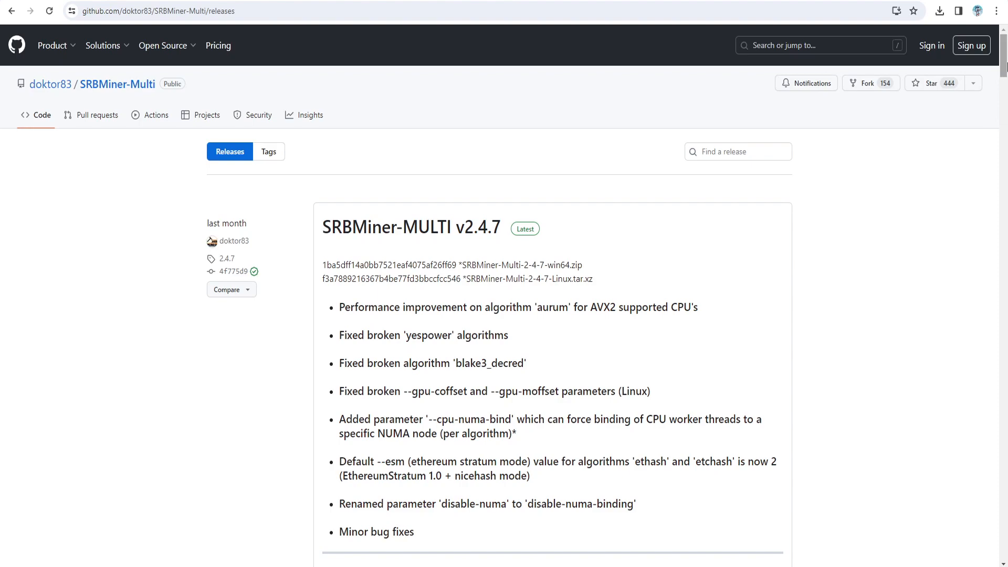
- Locate SRBMiner-Multi-2-4-7-win64.zip in the v2.4.7 release assets and show the already downloaded archive in its folder
{"action": "scroll", "coordinate": [1004, 71], "scroll_direction": "down", "scroll_amount": 1}
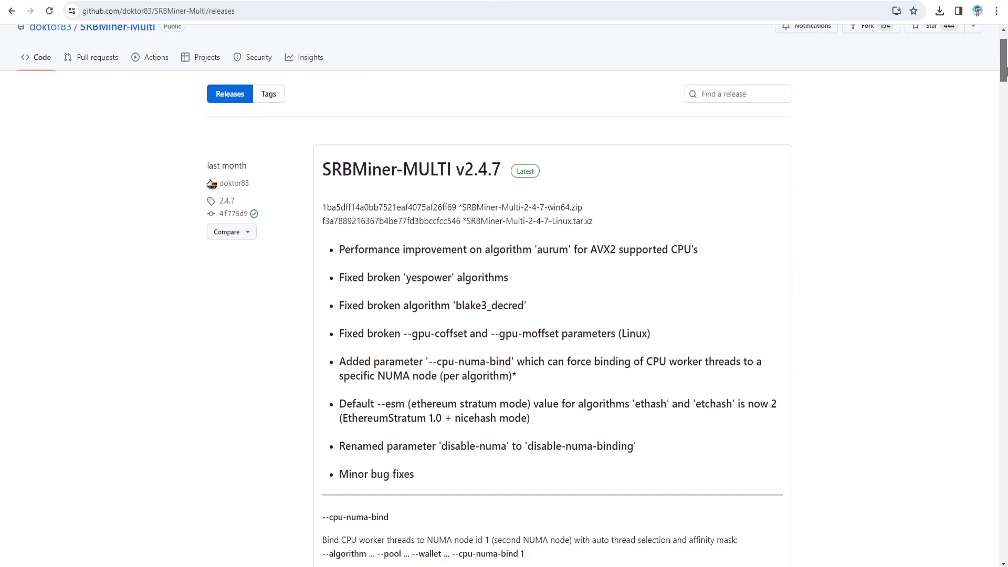
{"action": "left_click_drag", "start_coordinate": [1003, 70], "coordinate": [1004, 78]}
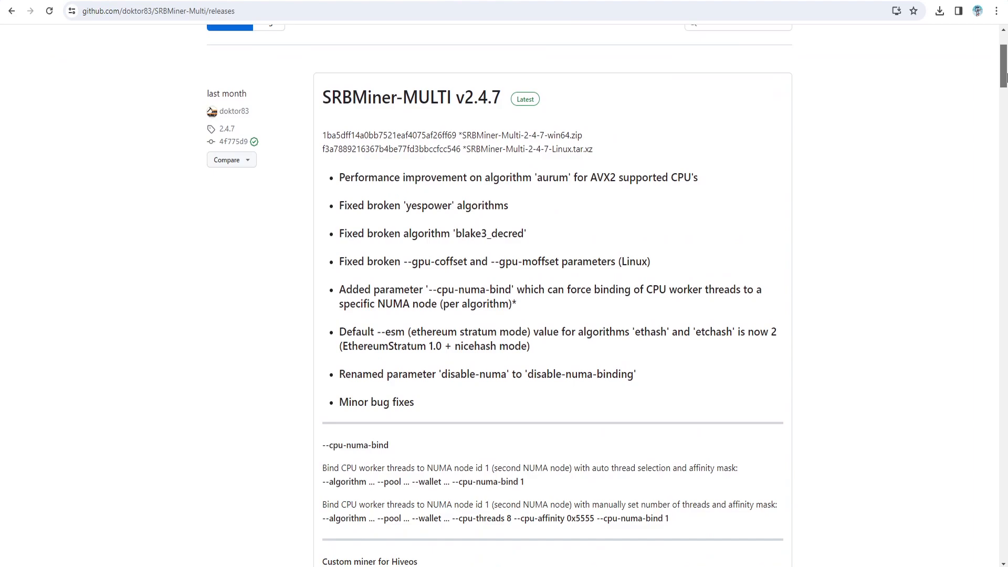
{"action": "left_click_drag", "start_coordinate": [1004, 78], "coordinate": [1004, 83]}
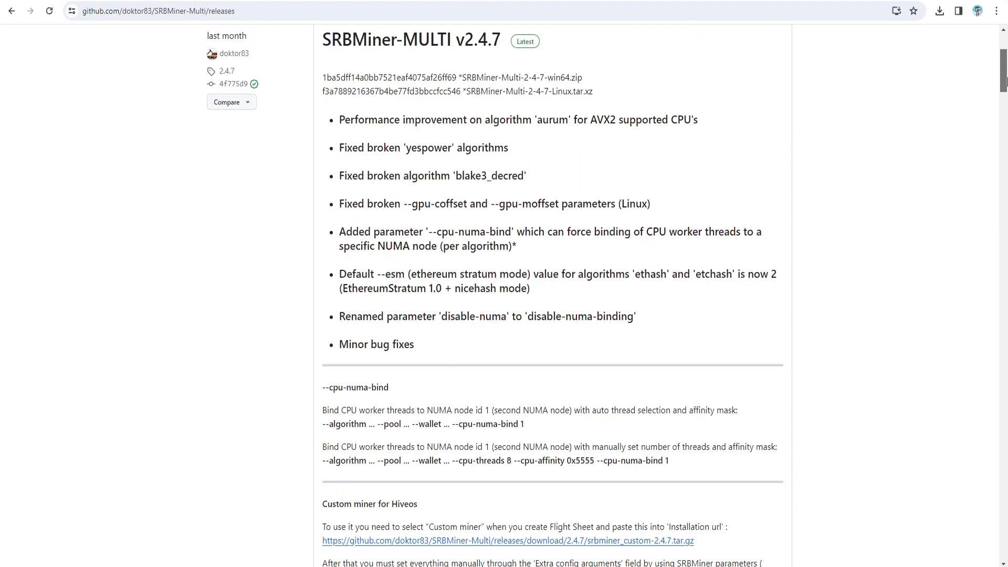
{"action": "left_click_drag", "start_coordinate": [1004, 83], "coordinate": [1004, 133]}
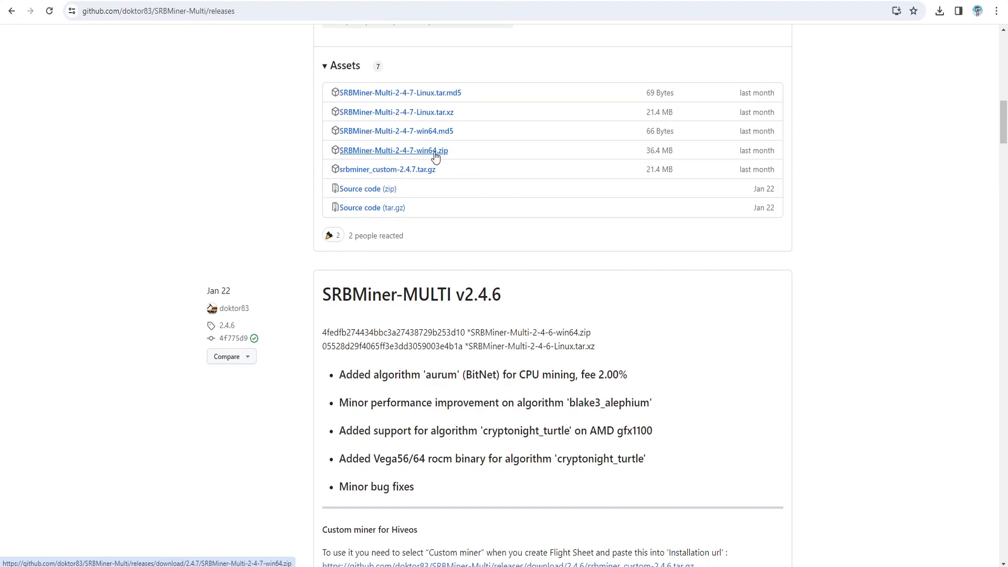
{"action": "left_click", "coordinate": [941, 11]}
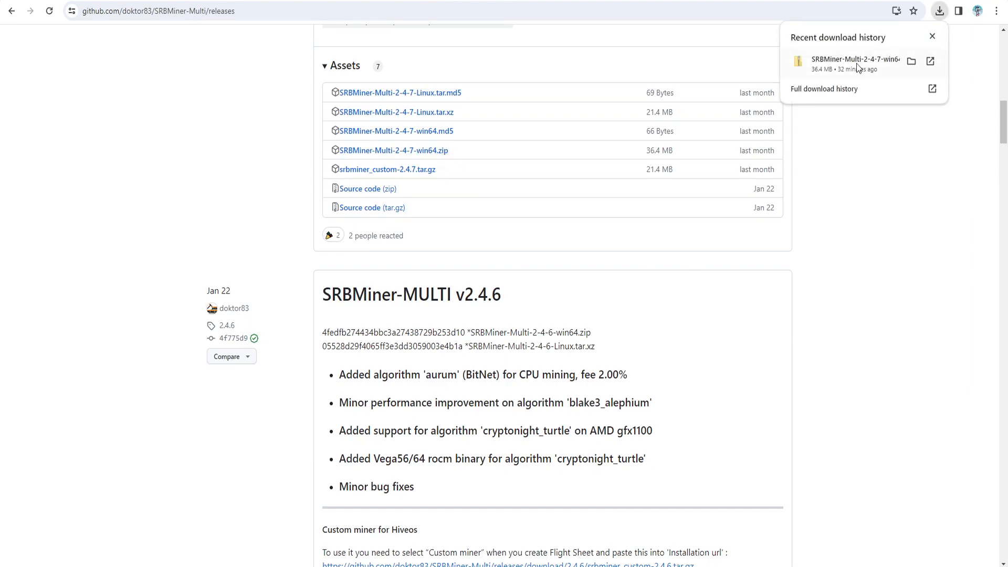
{"action": "left_click", "coordinate": [912, 62]}
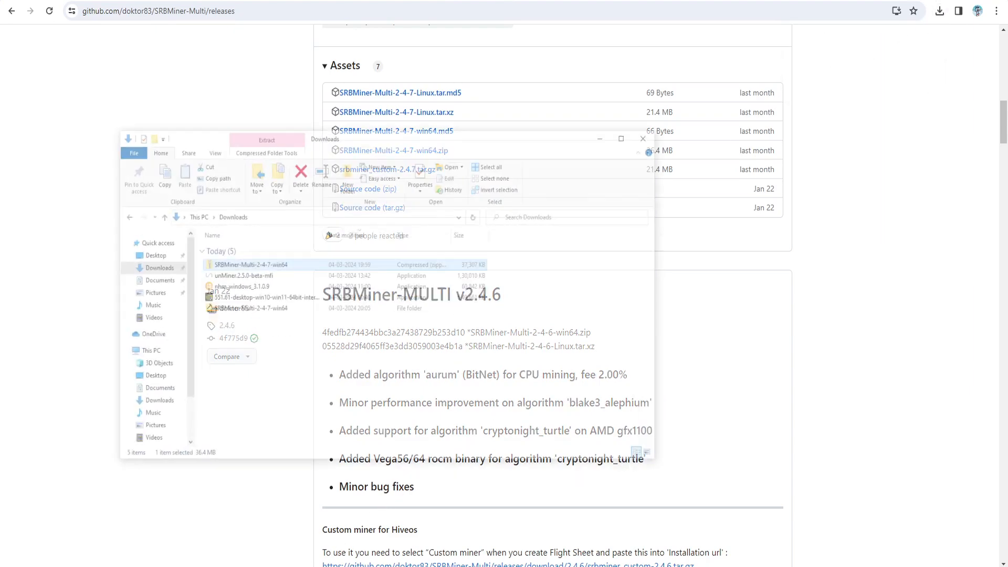
- Open the extracted SRBMiner-Multi-2-4-7 folder in Downloads, enlarge its window and look over the included batch files
{"action": "right_click", "coordinate": [209, 320]}
{"action": "left_click", "coordinate": [210, 292]}
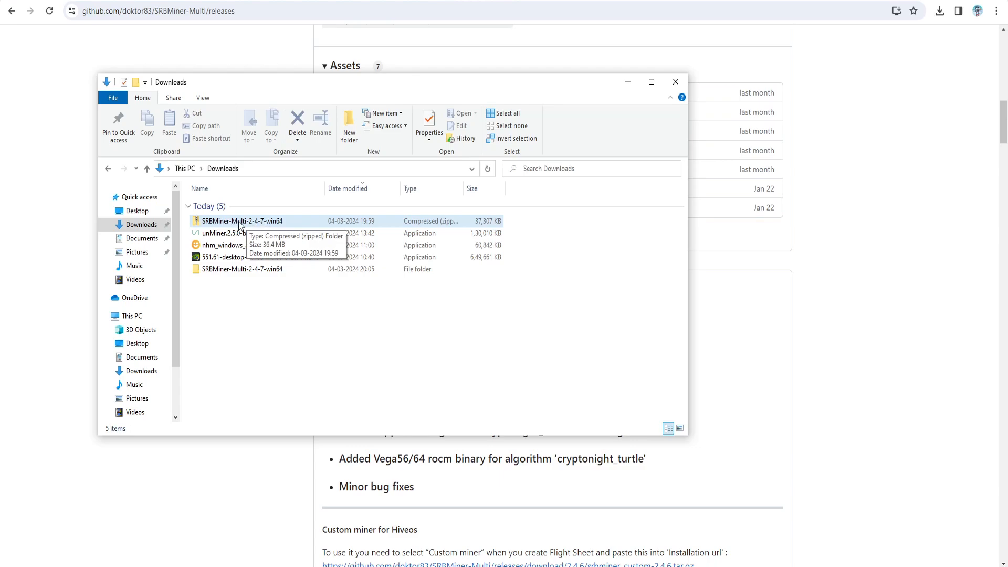
{"action": "right_click", "coordinate": [237, 223]}
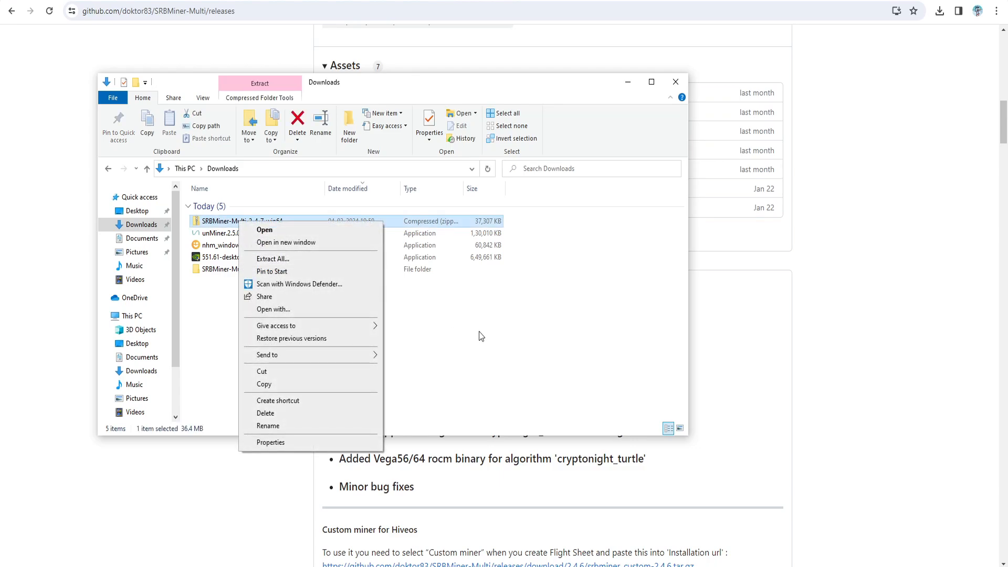
{"action": "key", "text": "Escape"}
{"action": "double_click", "coordinate": [220, 269]}
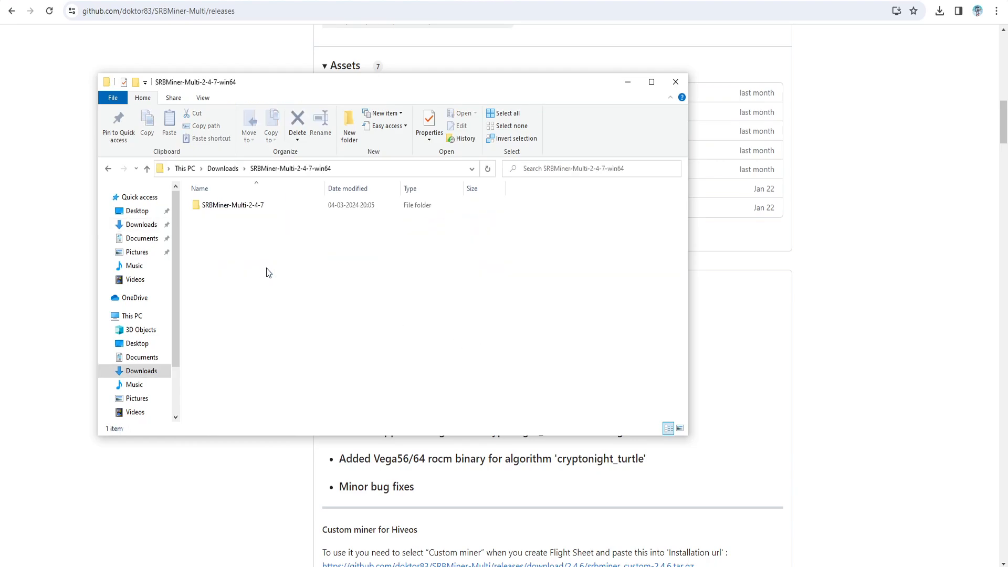
{"action": "double_click", "coordinate": [266, 209]}
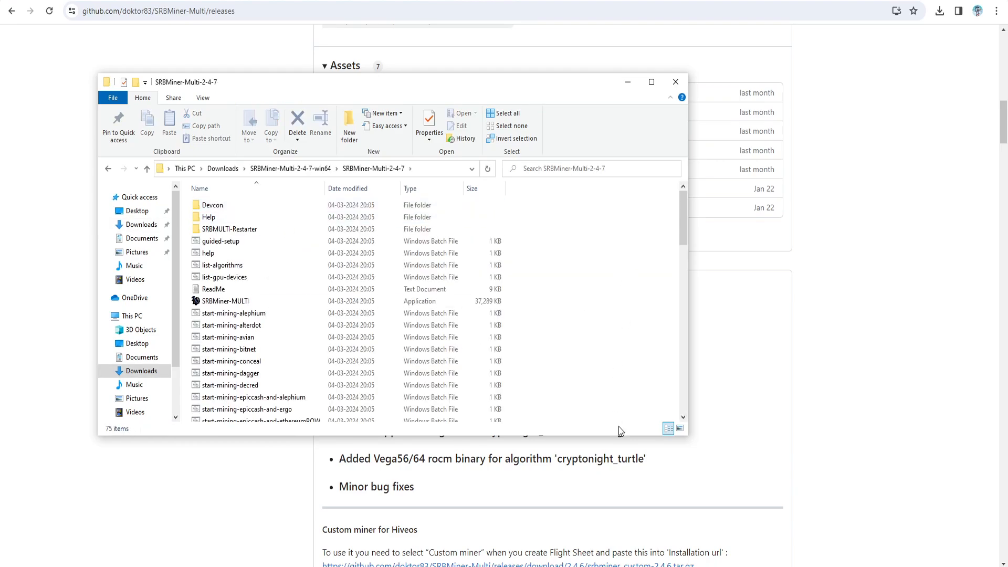
{"action": "left_click", "coordinate": [653, 82]}
{"action": "scroll", "coordinate": [624, 371], "scroll_direction": "down", "scroll_amount": 1}
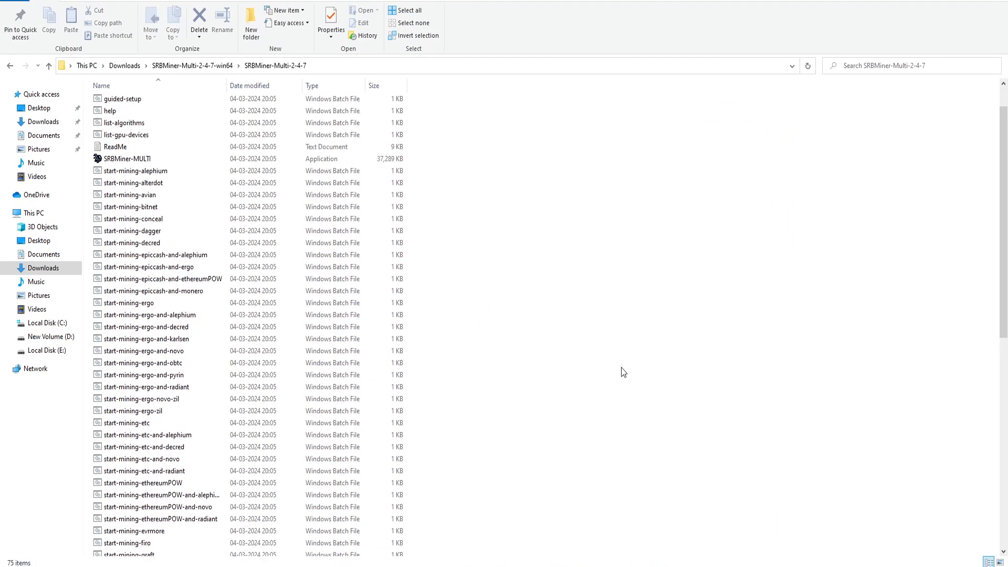
{"action": "left_click", "coordinate": [972, 1]}
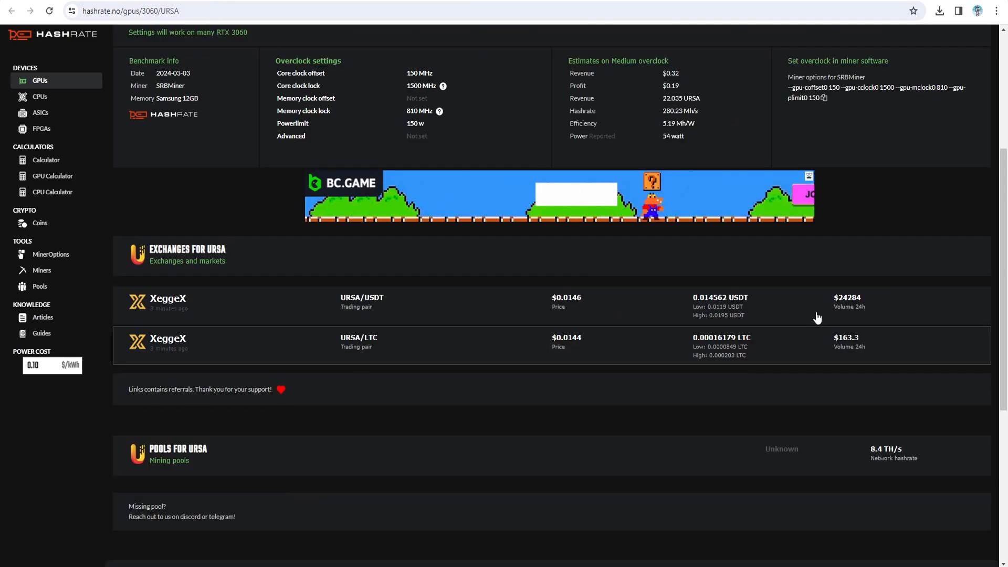
- Check URSA's exchanges and pools on hashrate.no, and open the rplant.xyz pool from the Ursula list on MiningPoolStats
{"action": "scroll", "coordinate": [818, 318], "scroll_direction": "down", "scroll_amount": 3}
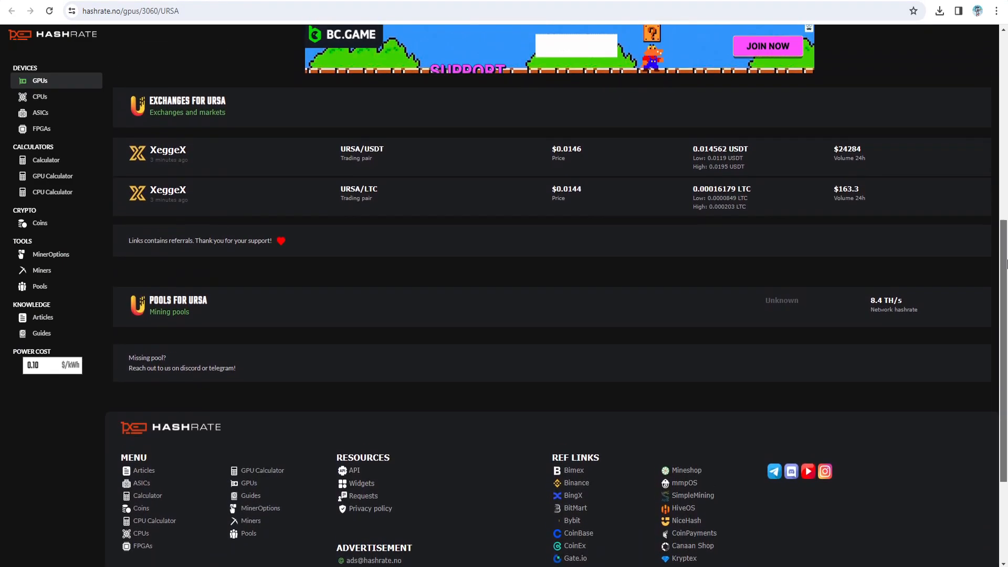
{"action": "left_click_drag", "start_coordinate": [1007, 263], "coordinate": [1006, 230]}
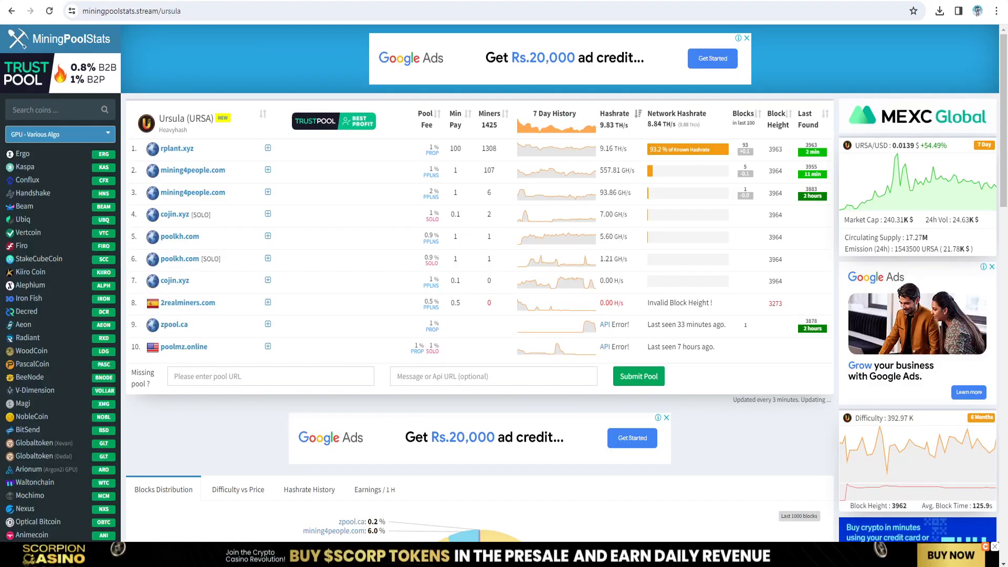
{"action": "left_click", "coordinate": [177, 149]}
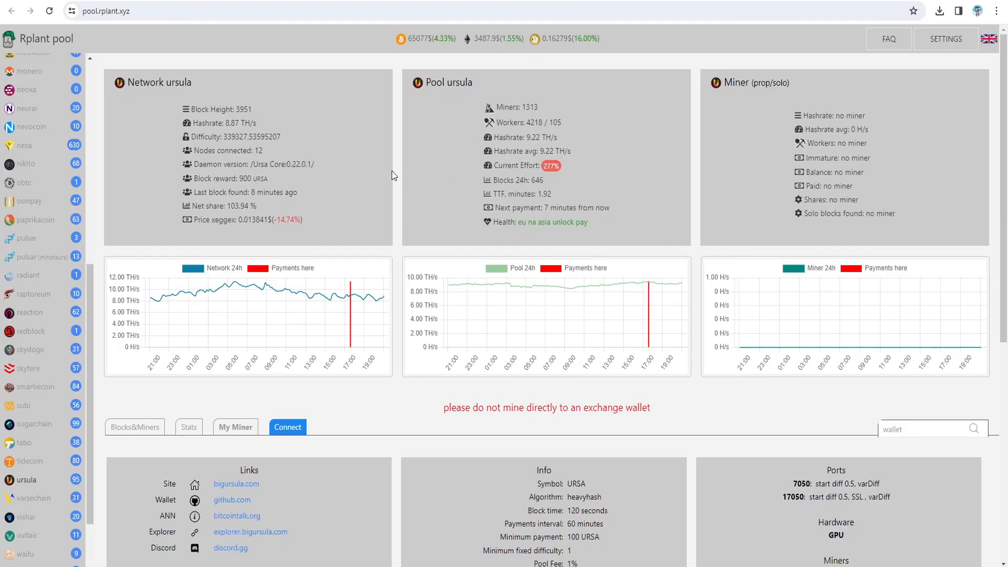
- In the ursula pool's miner config, choose srbminer-multi, Windows and the Asia-Pacific stratum
{"action": "scroll", "coordinate": [28, 310], "scroll_direction": "up", "scroll_amount": 2}
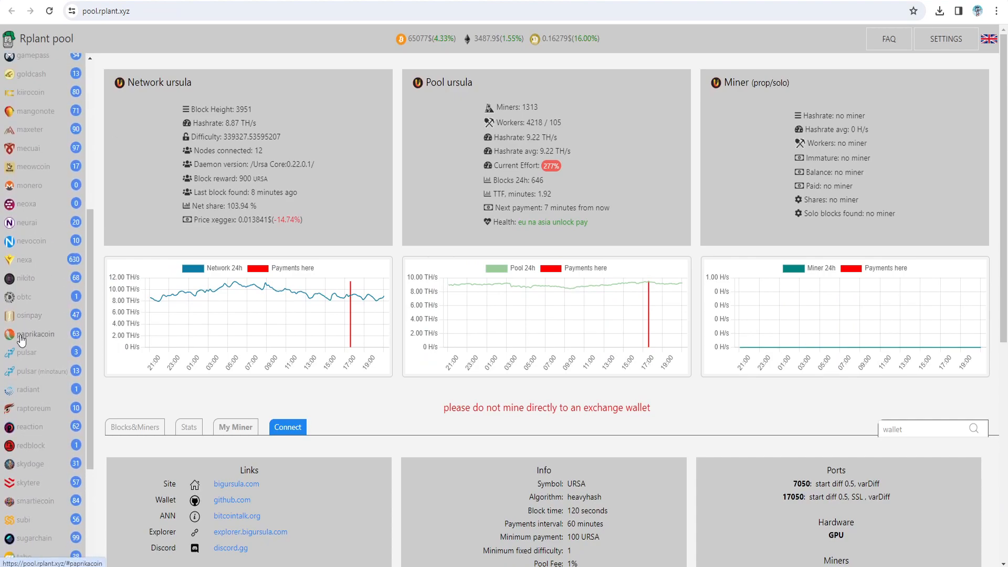
{"action": "mouse_move", "coordinate": [1005, 135]}
{"action": "left_mouse_down"}
{"action": "mouse_move", "coordinate": [1007, 224]}
{"action": "mouse_move", "coordinate": [1006, 117]}
{"action": "left_mouse_up"}
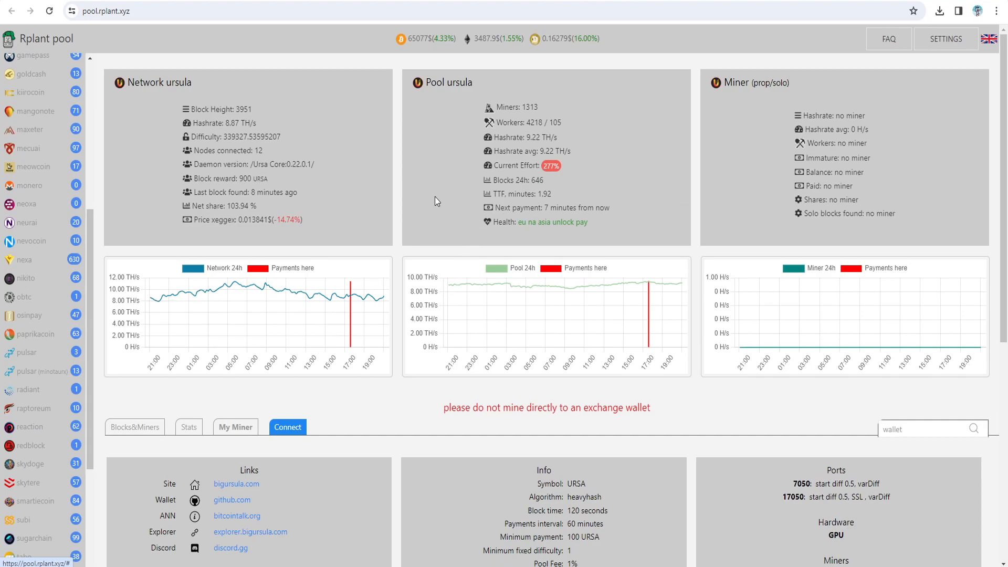
{"action": "left_click_drag", "start_coordinate": [1004, 164], "coordinate": [1004, 316]}
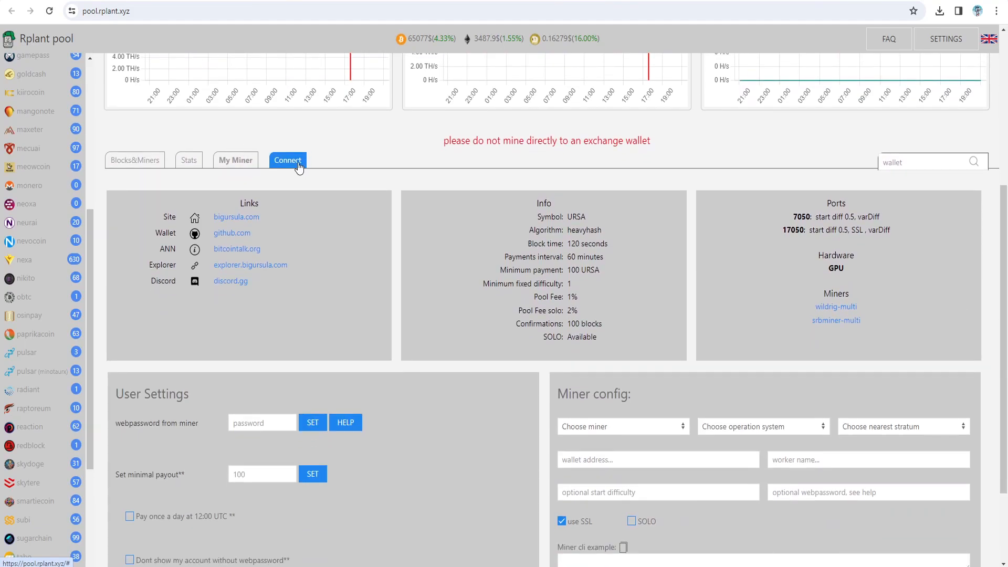
{"action": "left_click_drag", "start_coordinate": [1004, 274], "coordinate": [1003, 340]}
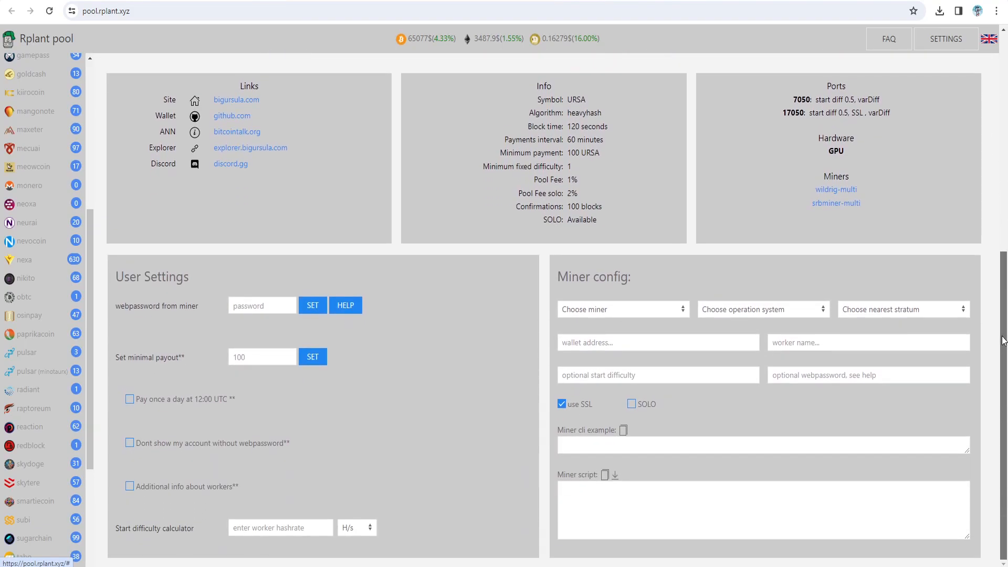
{"action": "left_click", "coordinate": [648, 311]}
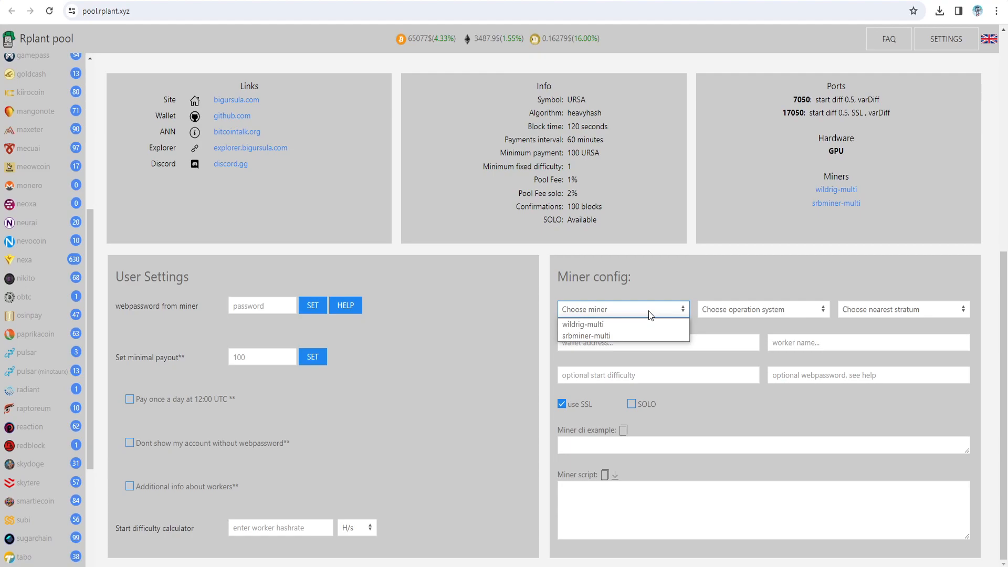
{"action": "left_click", "coordinate": [622, 336]}
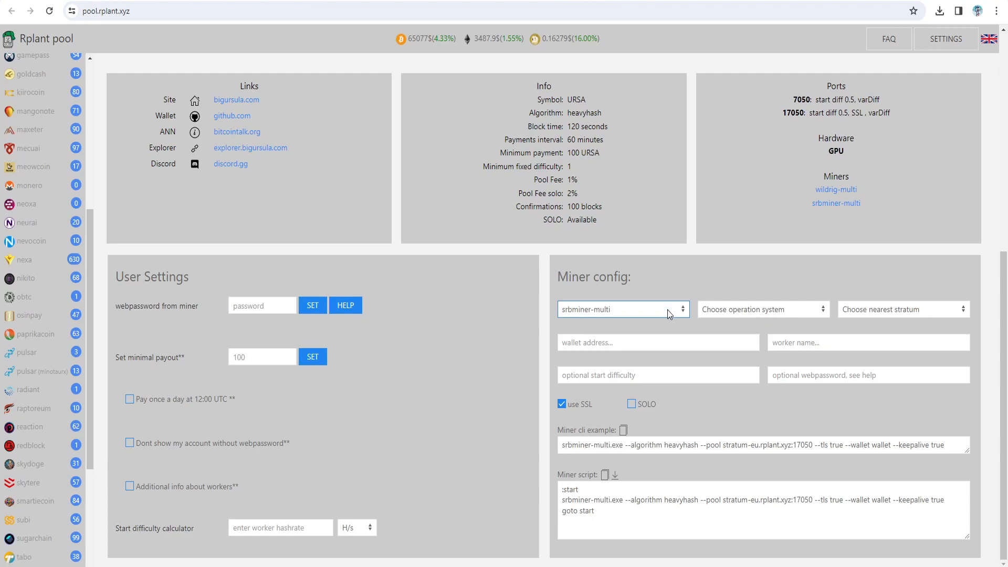
{"action": "left_click", "coordinate": [764, 309]}
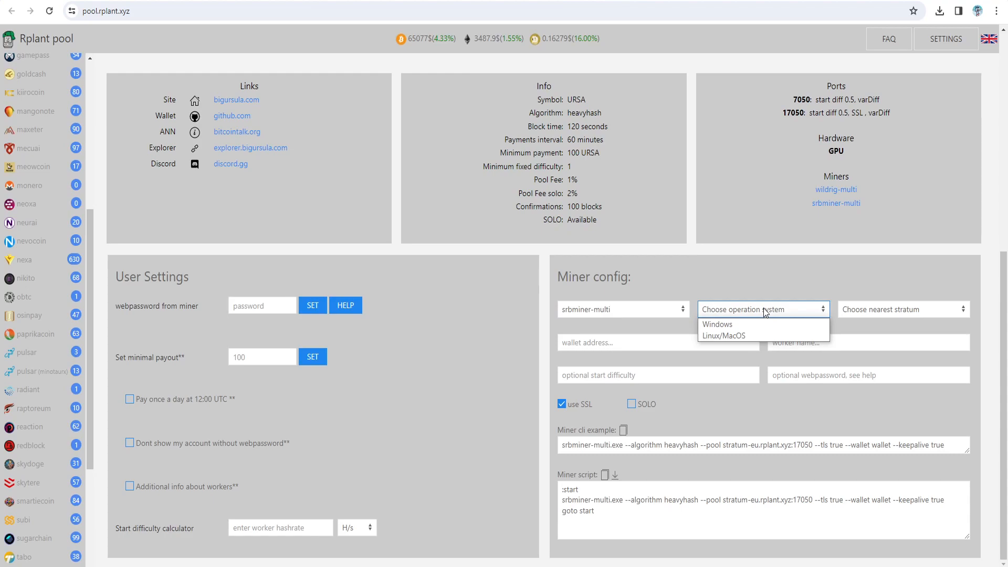
{"action": "left_click", "coordinate": [744, 328]}
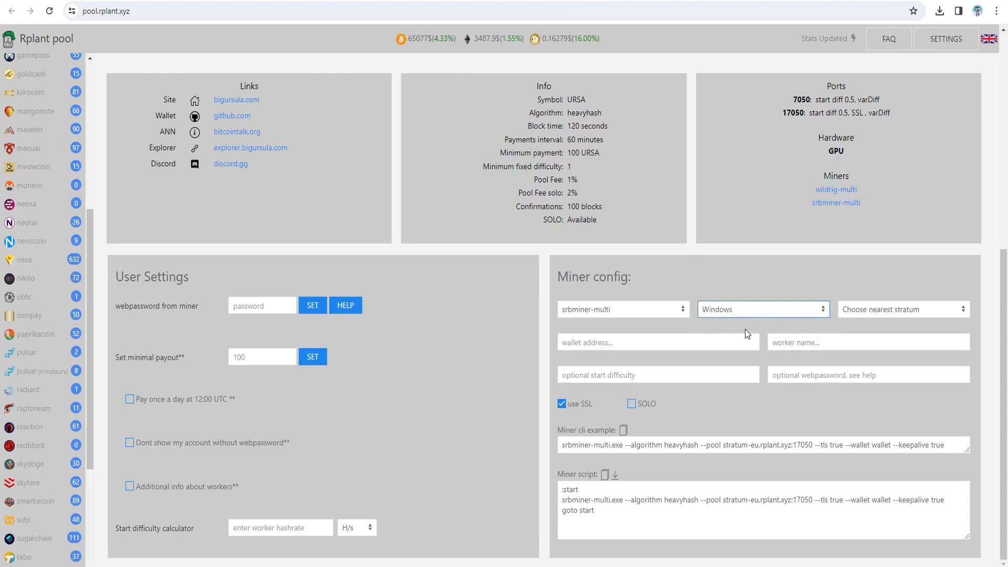
{"action": "left_click", "coordinate": [862, 313]}
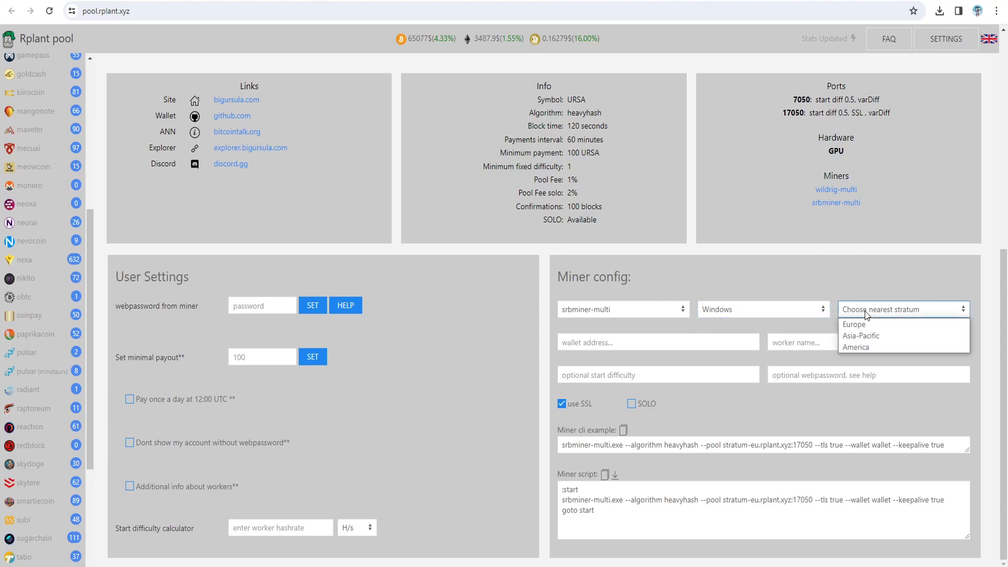
{"action": "left_click", "coordinate": [861, 336]}
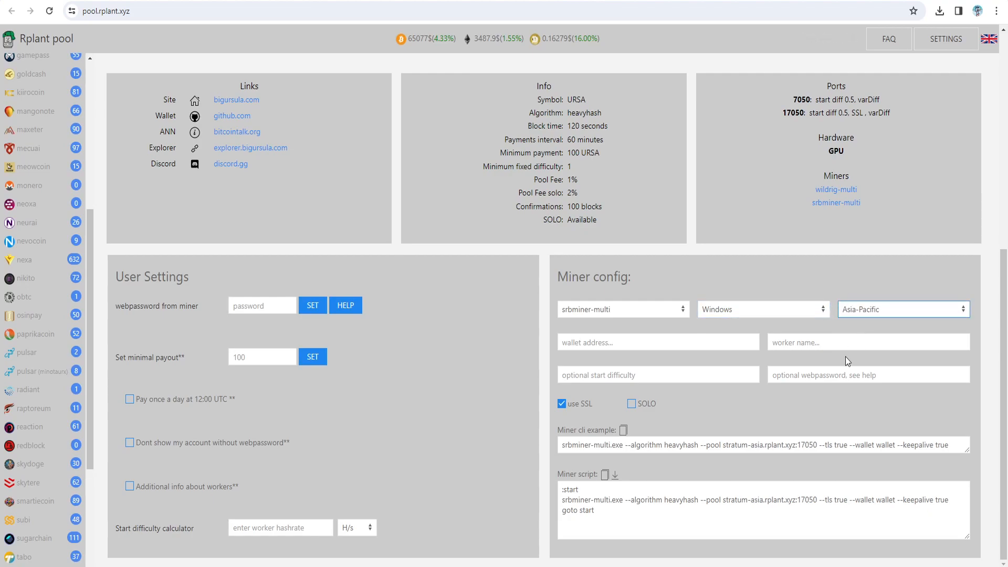
- Switch the SSL and SOLO options on and off to compare the miner scripts they generate
{"action": "left_click", "coordinate": [561, 403]}
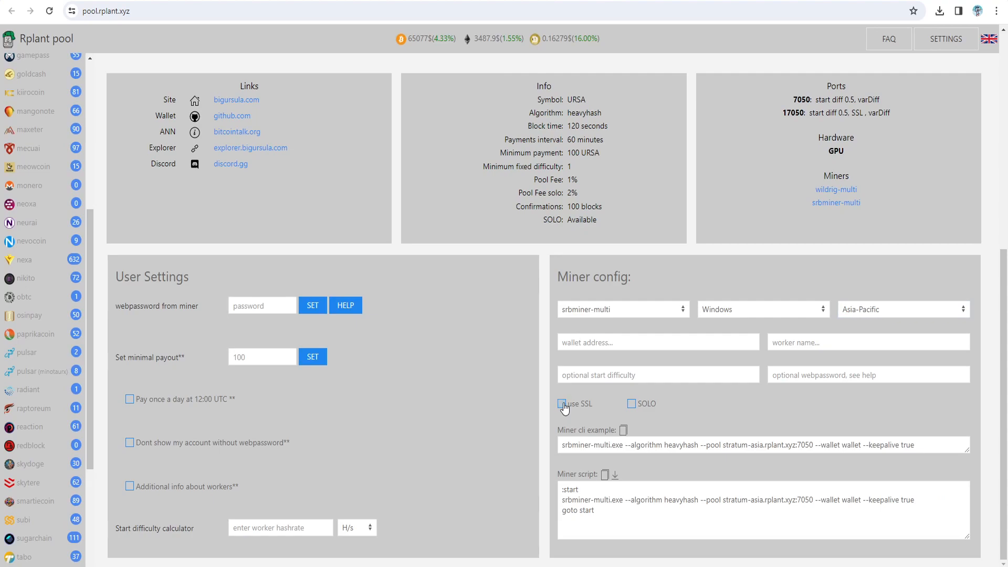
{"action": "left_click", "coordinate": [633, 405]}
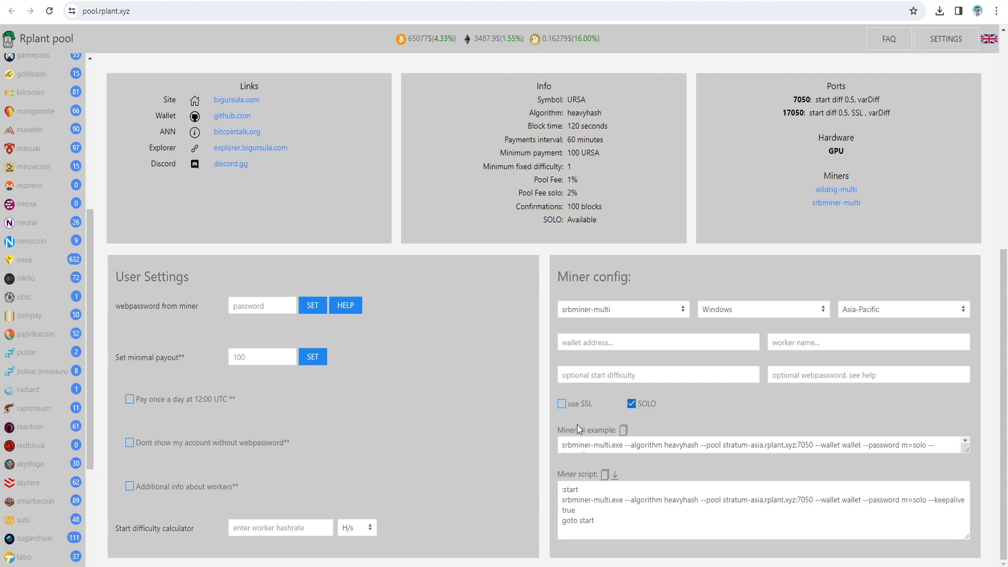
{"action": "left_click", "coordinate": [563, 404]}
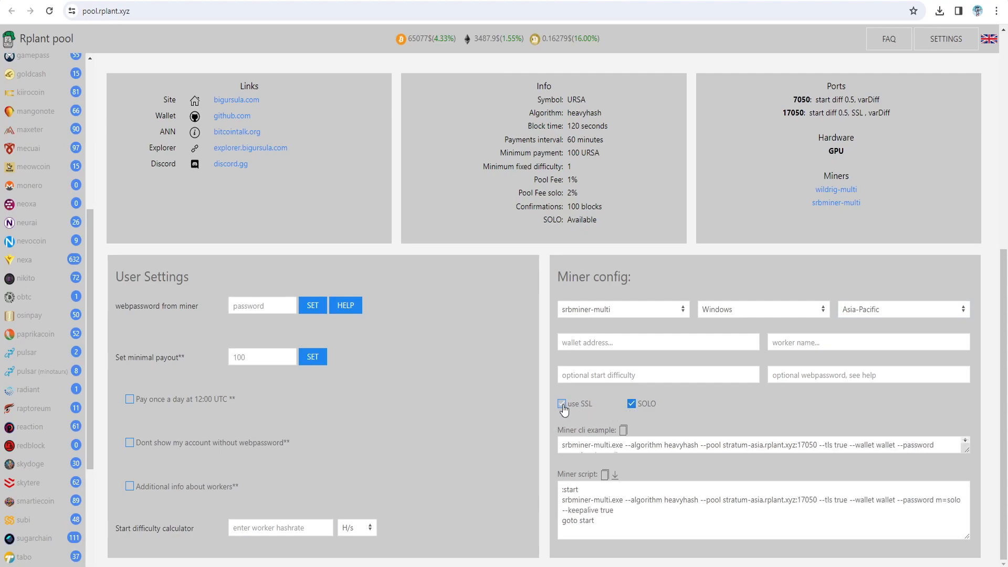
{"action": "left_click", "coordinate": [632, 406]}
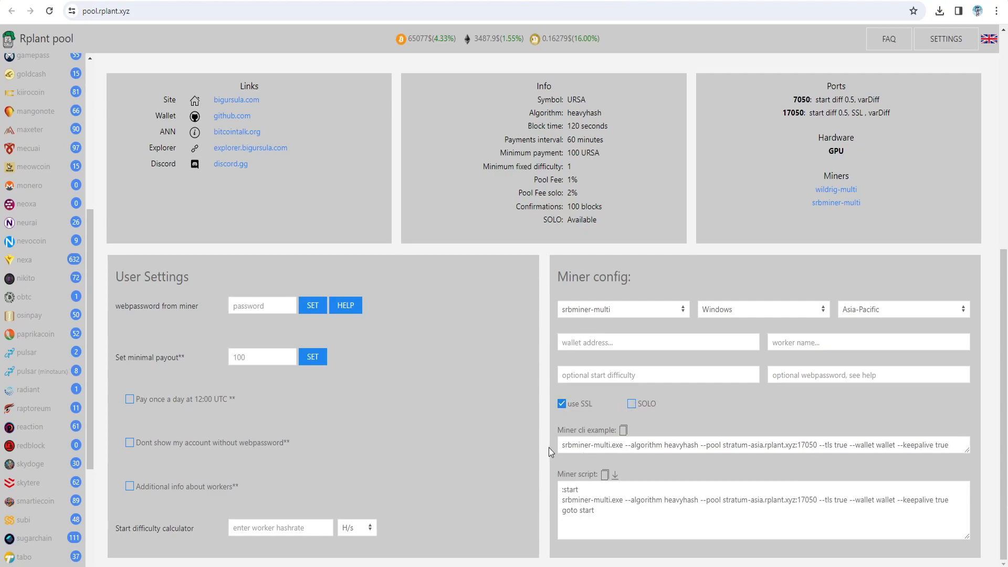
{"action": "left_click", "coordinate": [632, 406]}
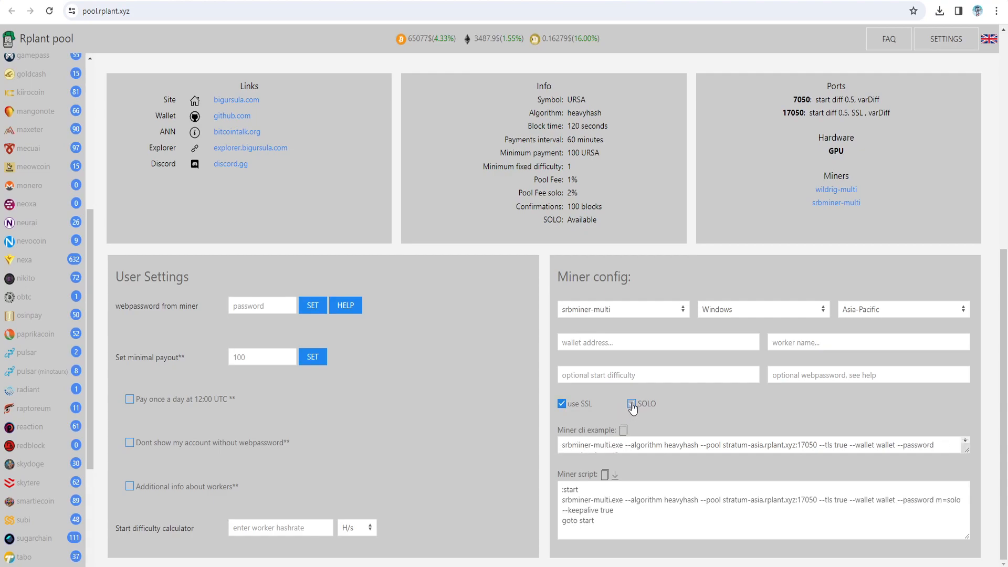
{"action": "left_click", "coordinate": [562, 404]}
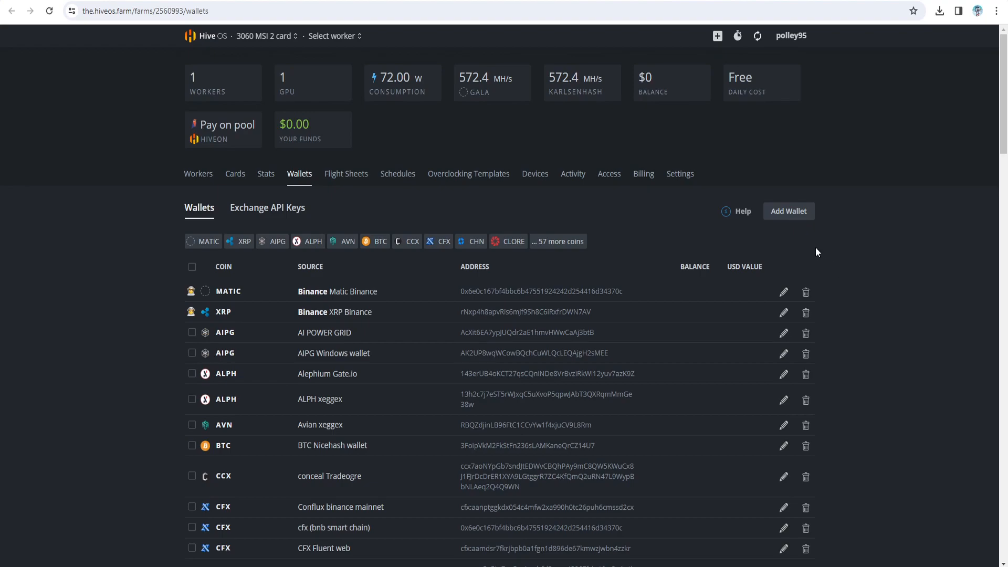
- Start a new wallet in the Hive OS farm and choose URSA as its coin
{"action": "left_click", "coordinate": [793, 213]}
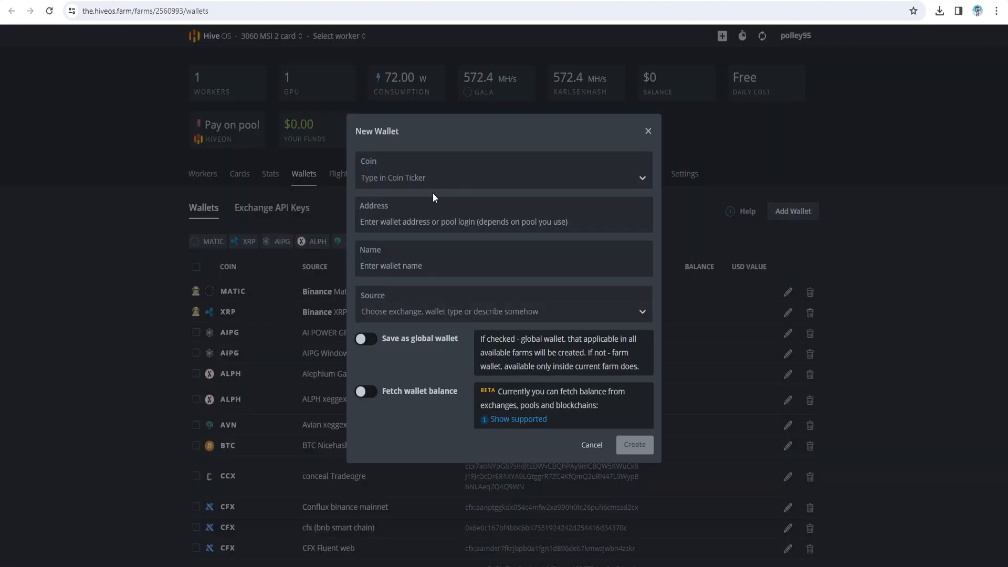
{"action": "left_click", "coordinate": [433, 178]}
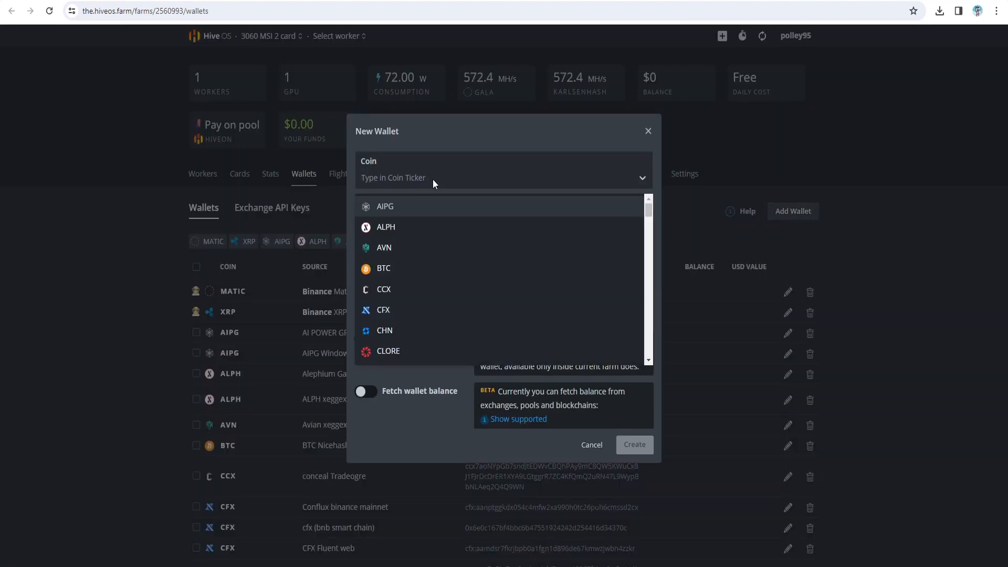
{"action": "type", "text": "URSA"}
{"action": "left_click", "coordinate": [440, 210]}
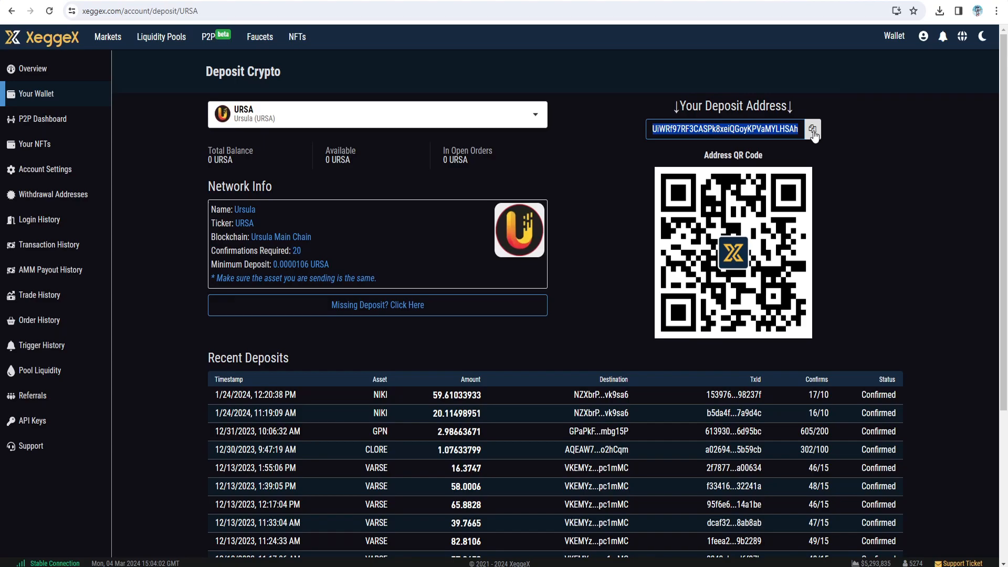
- Copy the URSA deposit address from XeggeX and paste it as the new Hive OS wallet's address
{"action": "left_click", "coordinate": [811, 128]}
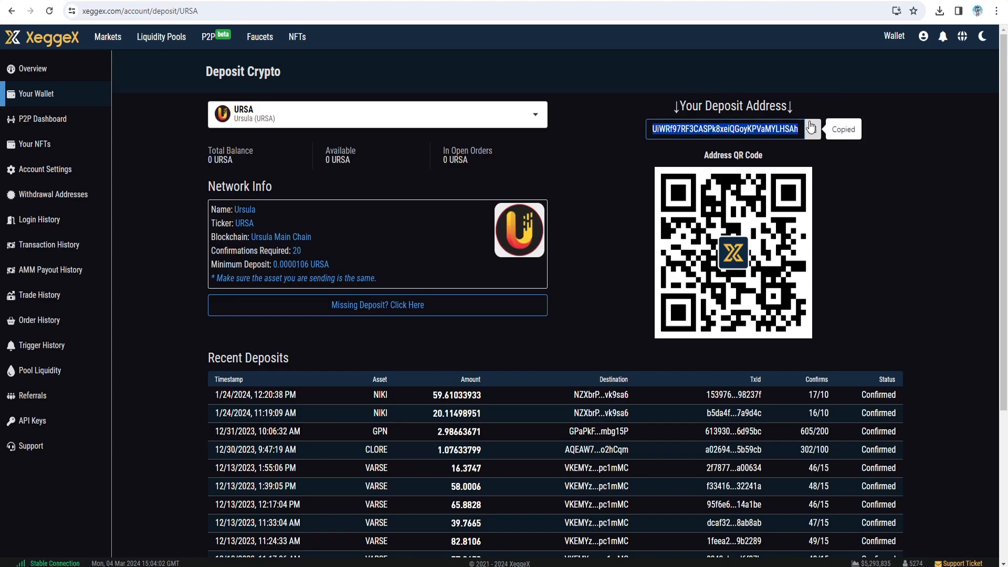
{"action": "key", "text": "alt+Tab"}
{"action": "left_click", "coordinate": [454, 221]}
{"action": "key", "text": "ctrl+v"}
- Name the wallet URSA XEGGEX URSULA, create it and go to the farm's flight sheets
{"action": "left_click", "coordinate": [451, 261]}
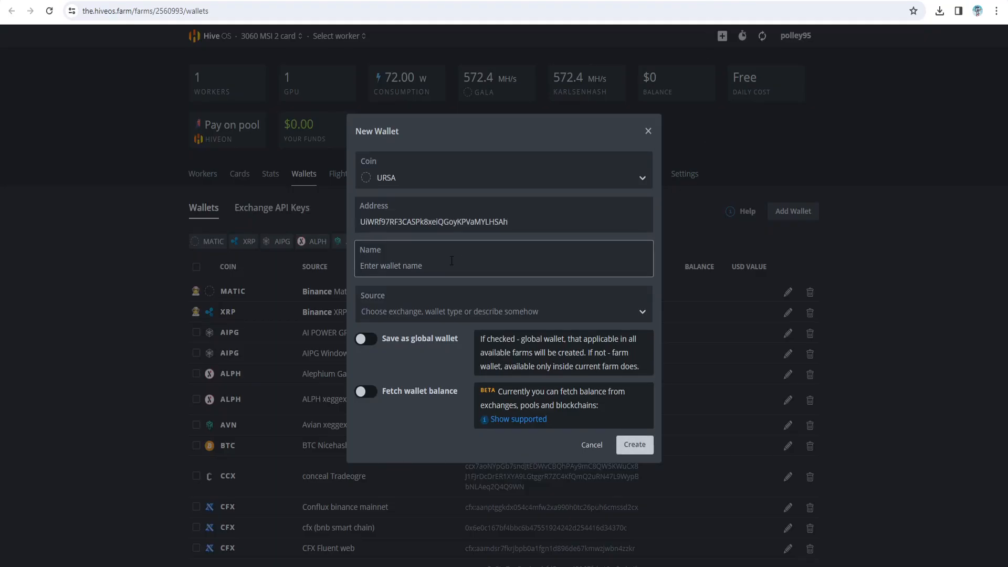
{"action": "type", "text": "URSA XEGGEX URSULA"}
{"action": "left_click", "coordinate": [625, 440]}
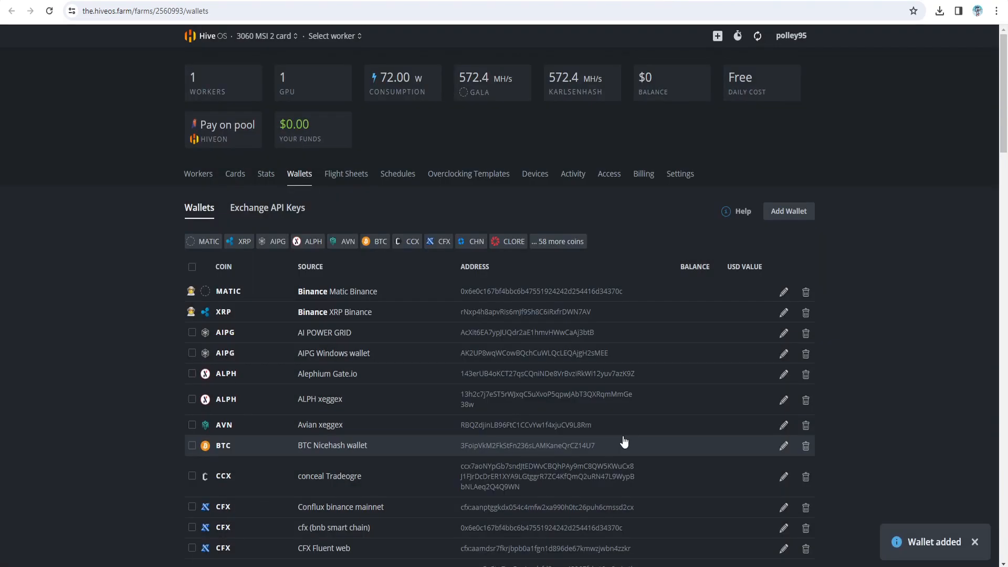
{"action": "left_click", "coordinate": [346, 173]}
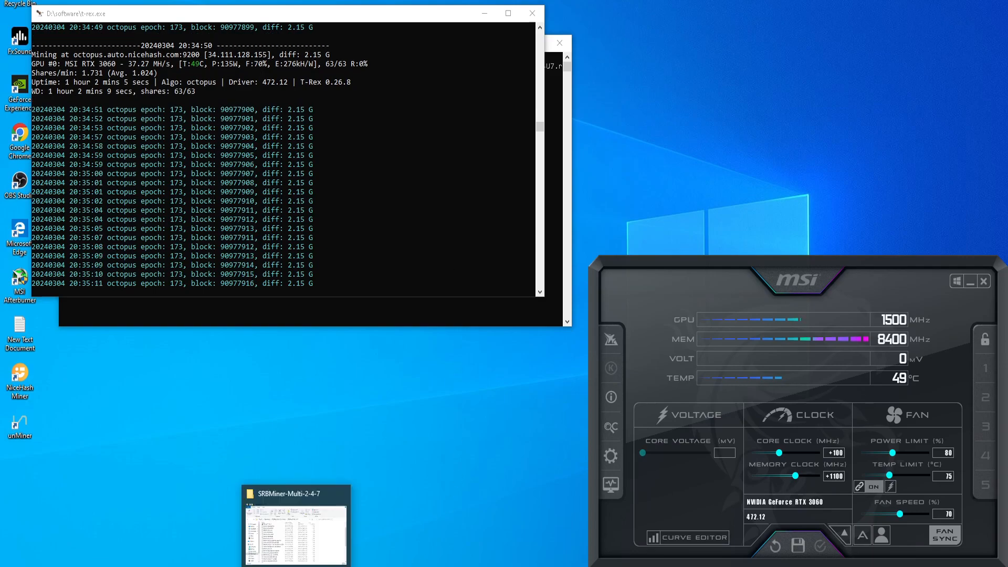
- Duplicate the start-mining-ironfish batch file in the SRBMiner-Multi-2-4-7 folder
{"action": "left_click", "coordinate": [297, 522]}
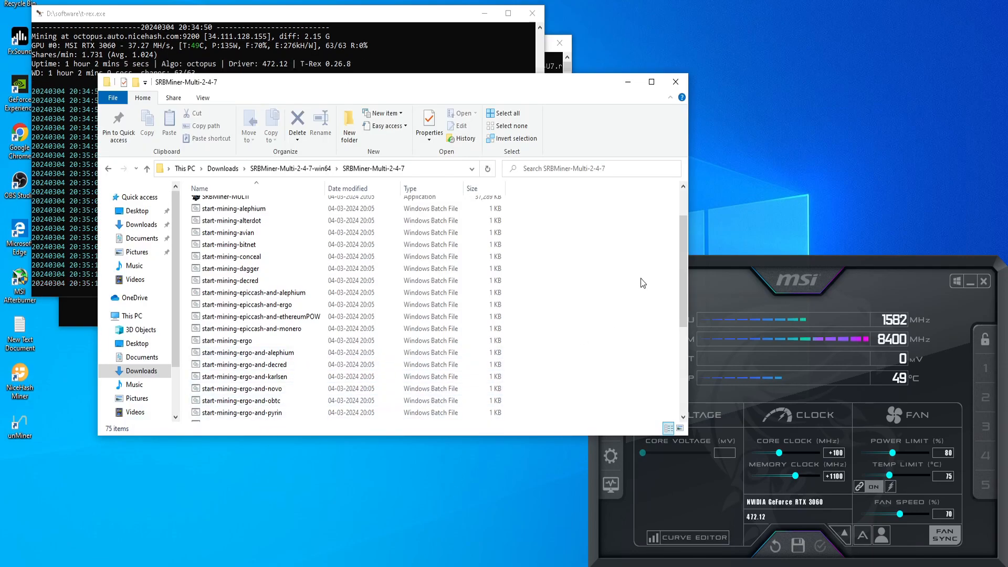
{"action": "left_click", "coordinate": [651, 82]}
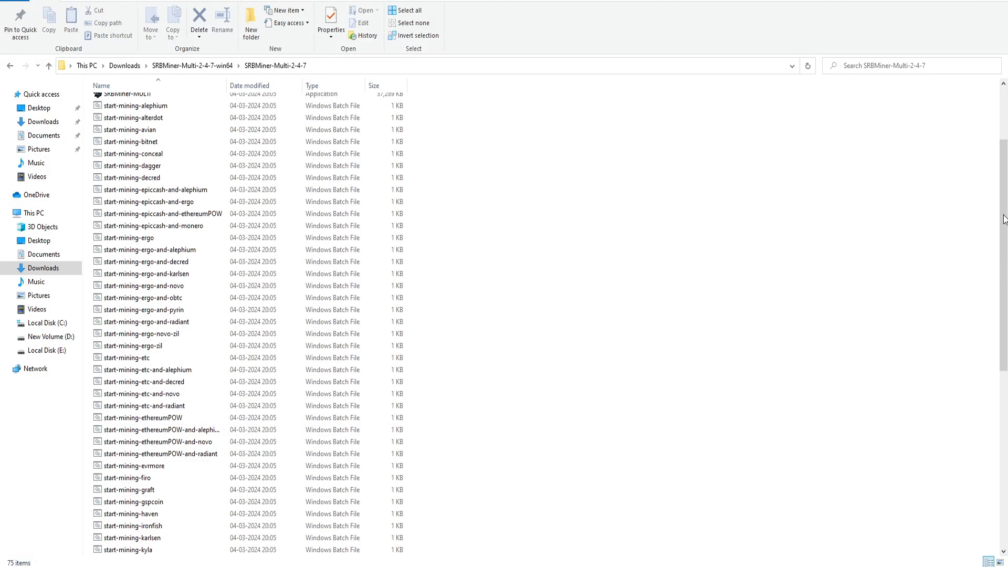
{"action": "scroll", "coordinate": [283, 315], "scroll_direction": "up", "scroll_amount": 2}
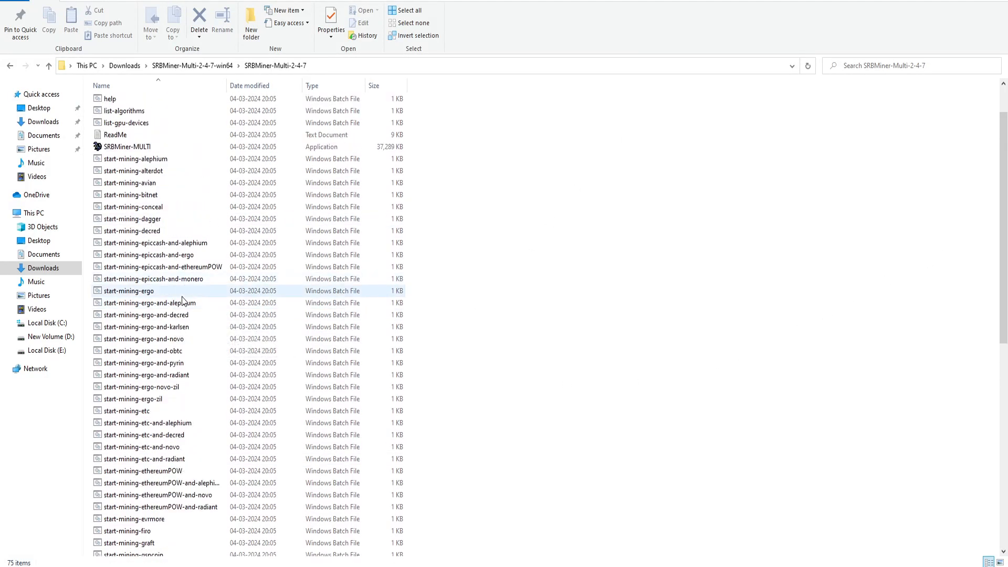
{"action": "scroll", "coordinate": [245, 414], "scroll_direction": "down", "scroll_amount": 5}
{"action": "right_click", "coordinate": [154, 409]}
{"action": "left_click", "coordinate": [204, 341]}
{"action": "left_click", "coordinate": [541, 363]}
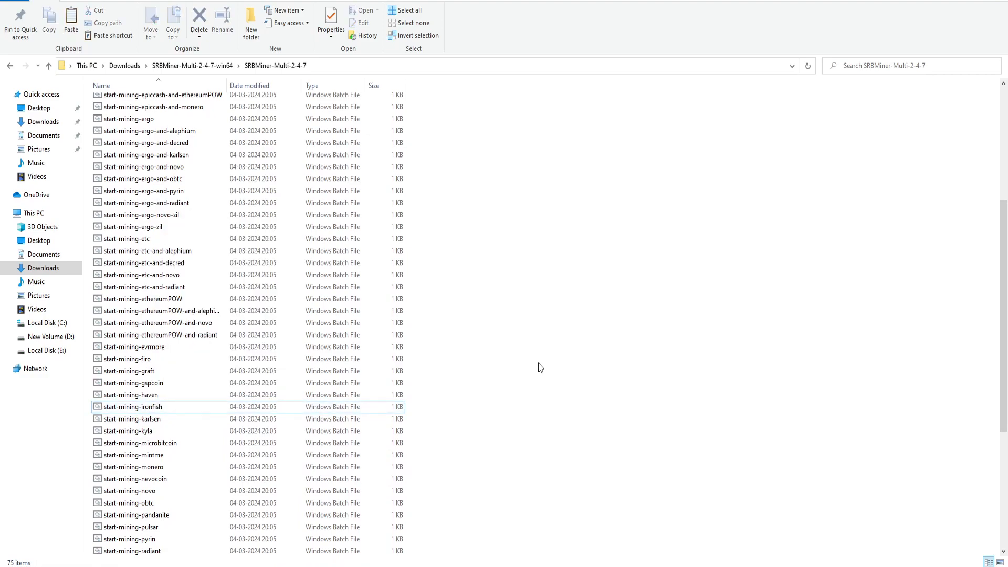
{"action": "right_click", "coordinate": [538, 363]}
{"action": "left_click", "coordinate": [565, 442]}
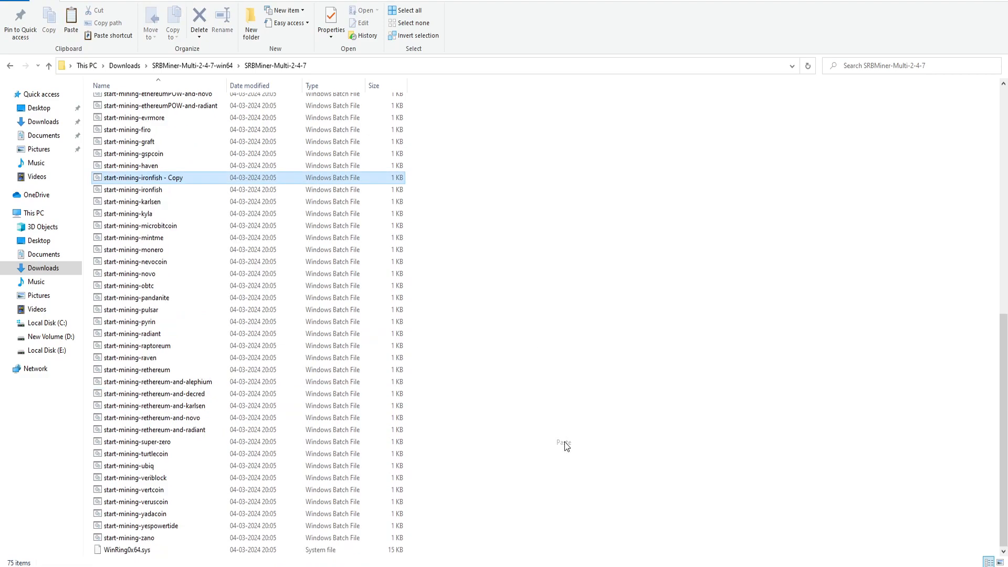
- Rename the copied batch file start-mining-ursa and open it for editing in Notepad
{"action": "left_click", "coordinate": [182, 178]}
{"action": "left_click_drag", "start_coordinate": [183, 178], "coordinate": [142, 178]}
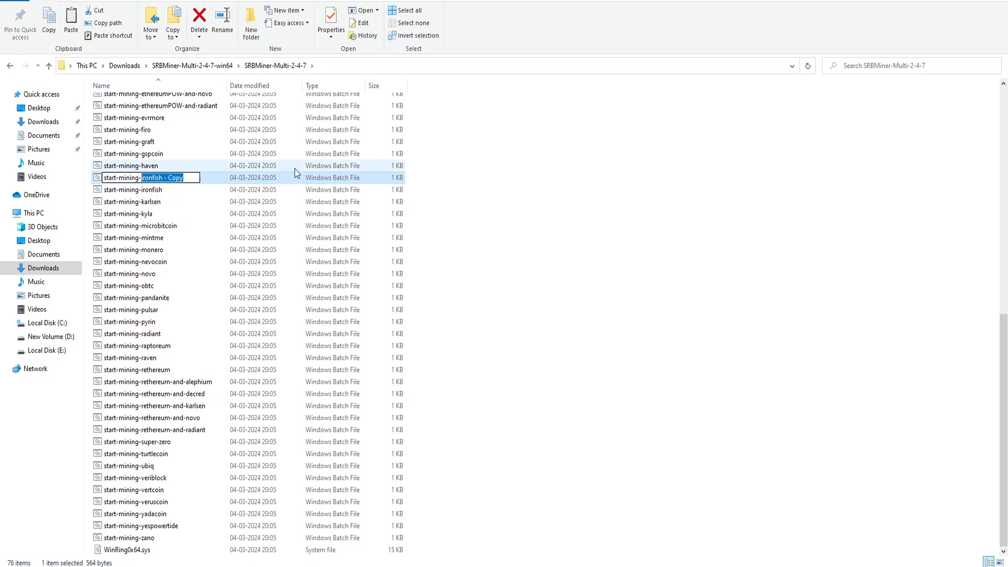
{"action": "type", "text": "ursa"}
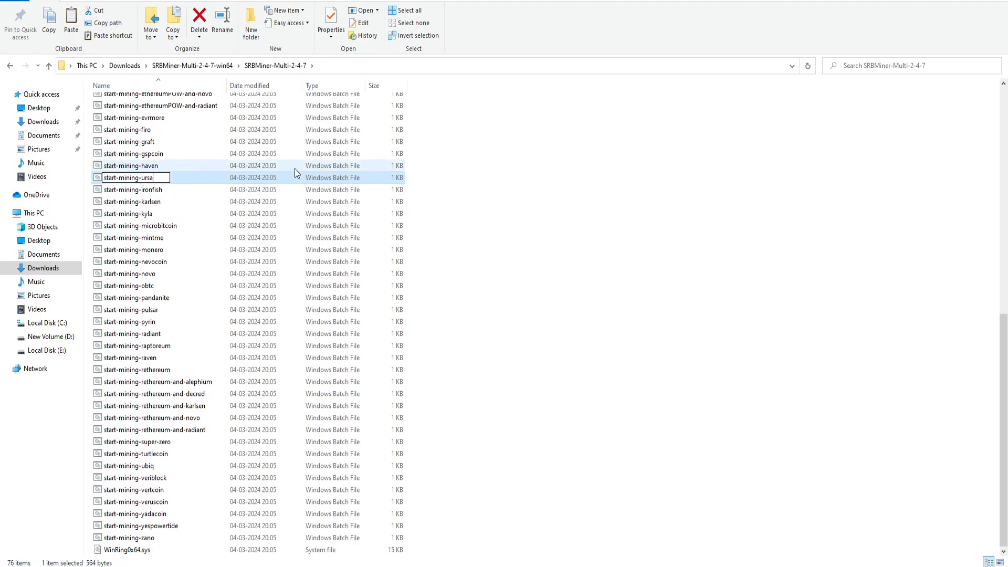
{"action": "key", "text": "Return"}
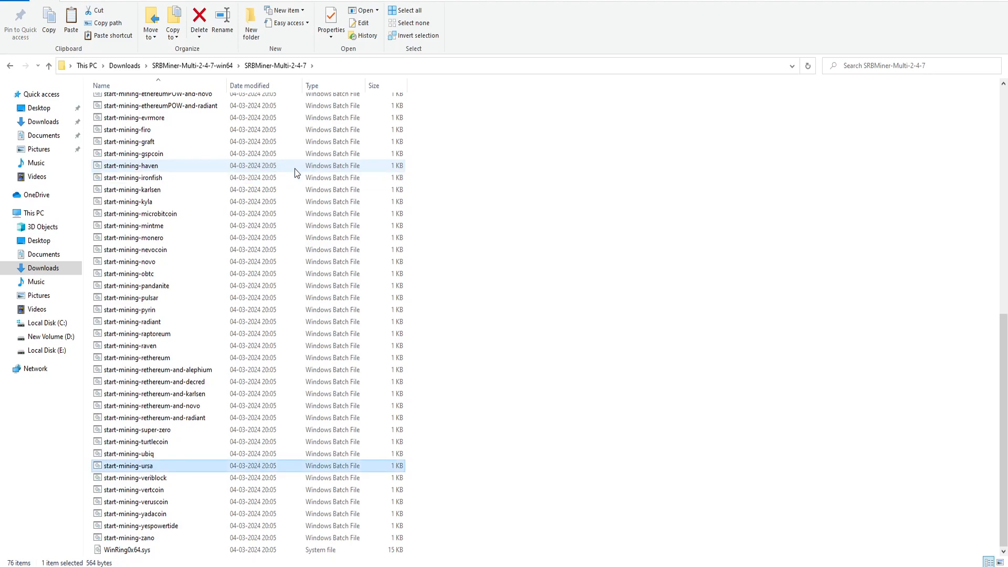
{"action": "right_click", "coordinate": [143, 470]}
{"action": "left_click", "coordinate": [179, 265]}
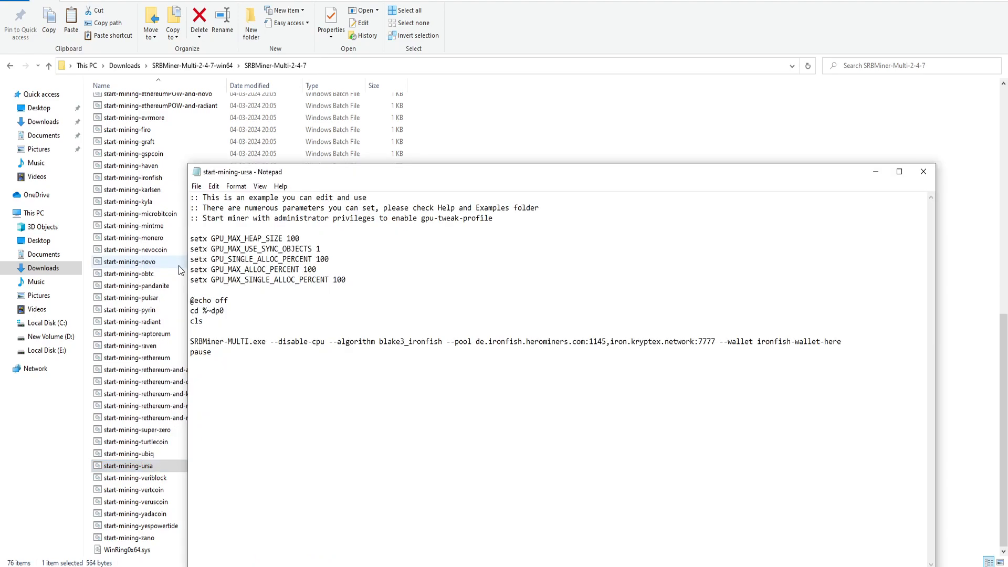
{"action": "left_click_drag", "start_coordinate": [502, 171], "coordinate": [504, 44]}
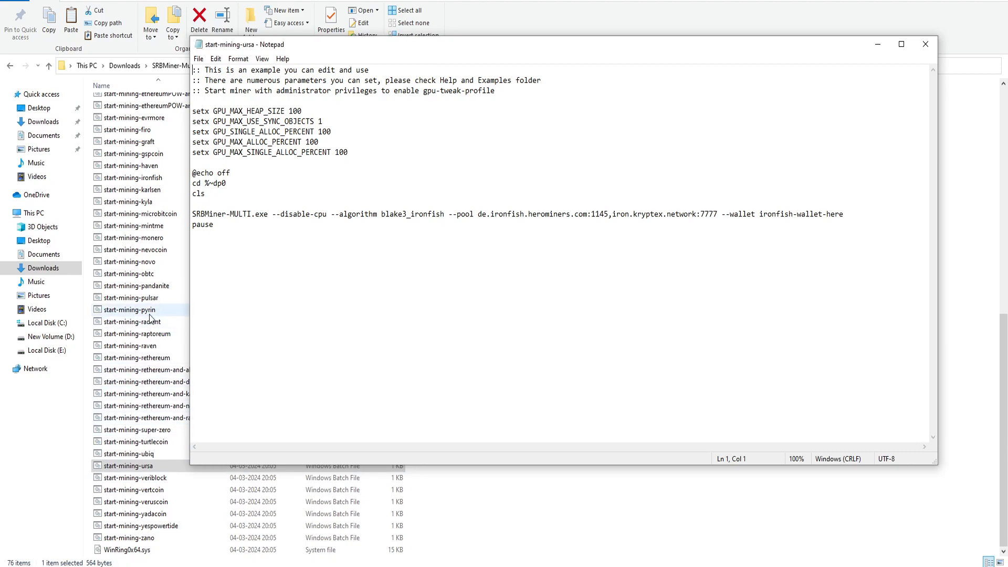
- Try adding --disable-cpu to the miner command of the start-mining-karlsen script and discard the change
{"action": "double_click", "coordinate": [133, 189]}
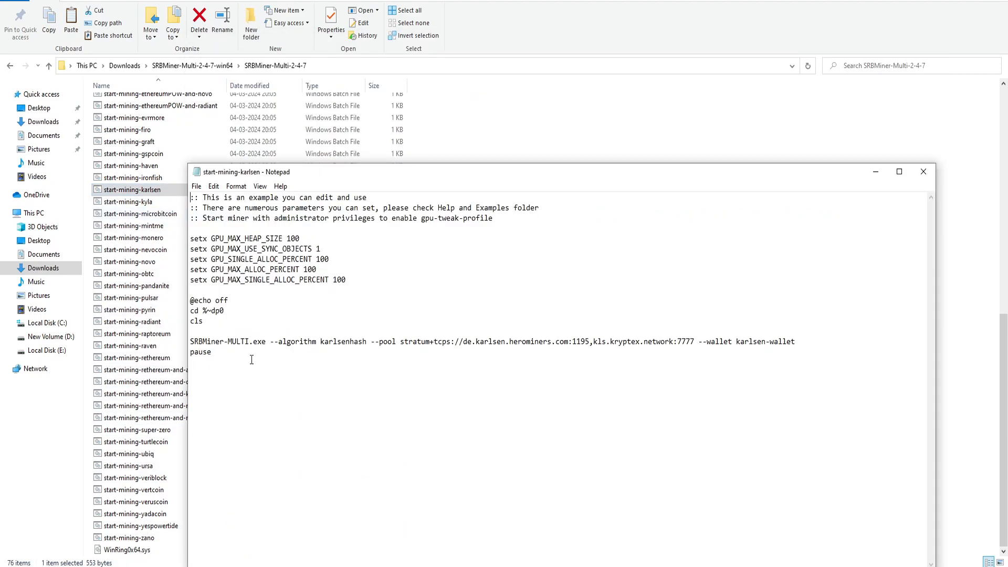
{"action": "left_click", "coordinate": [268, 342]}
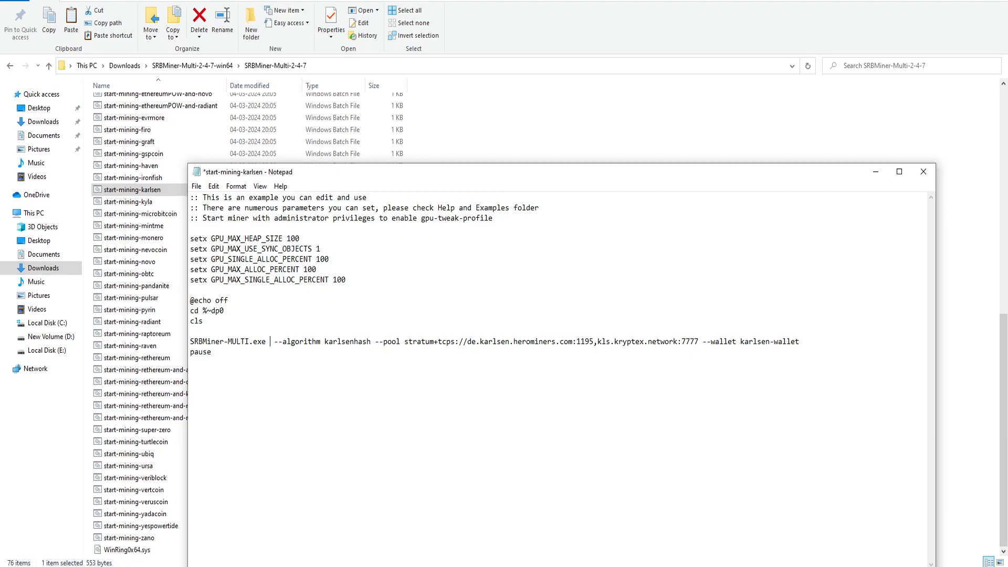
{"action": "type", "text": "--disable"}
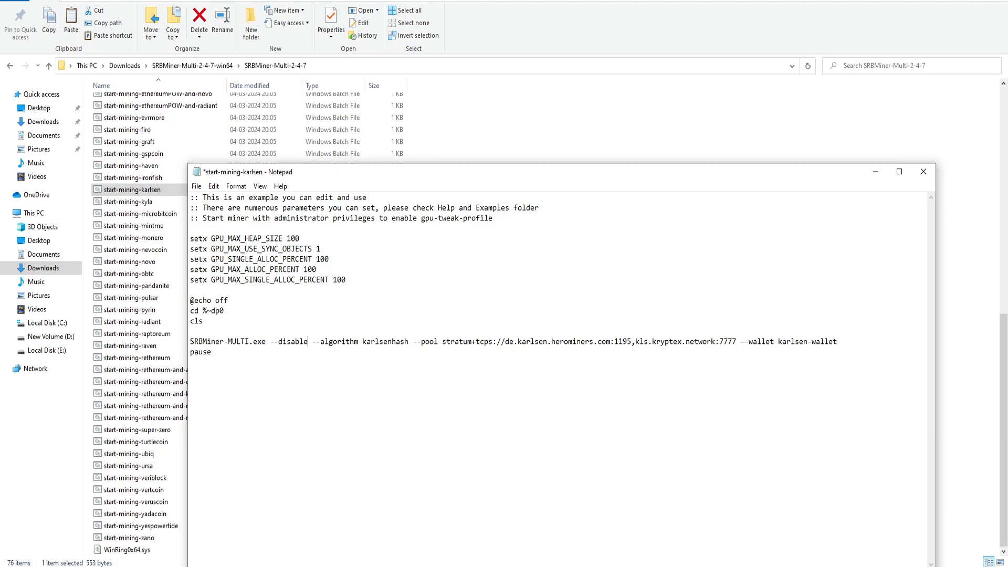
{"action": "type", "text": "-cpu"}
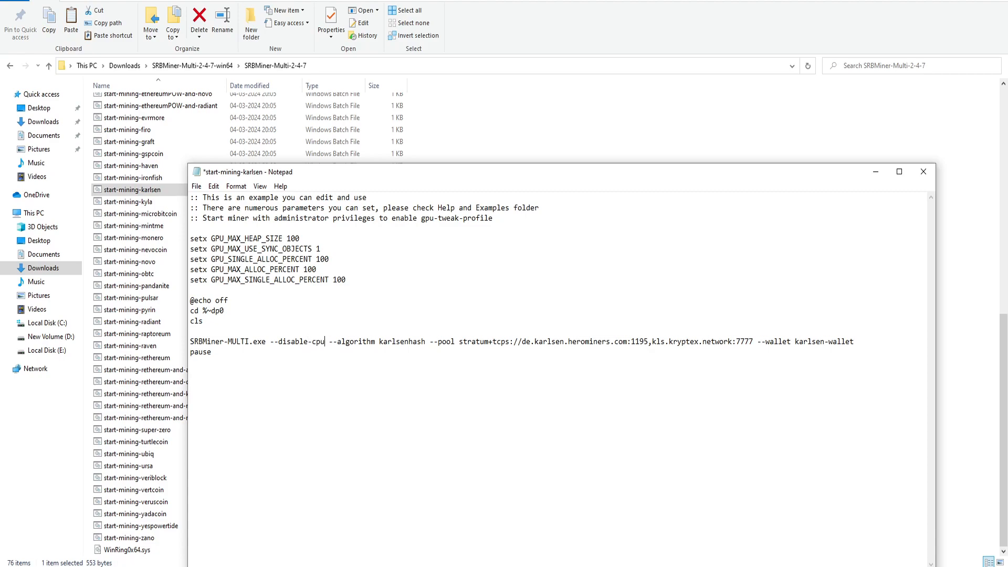
{"action": "left_click", "coordinate": [923, 172]}
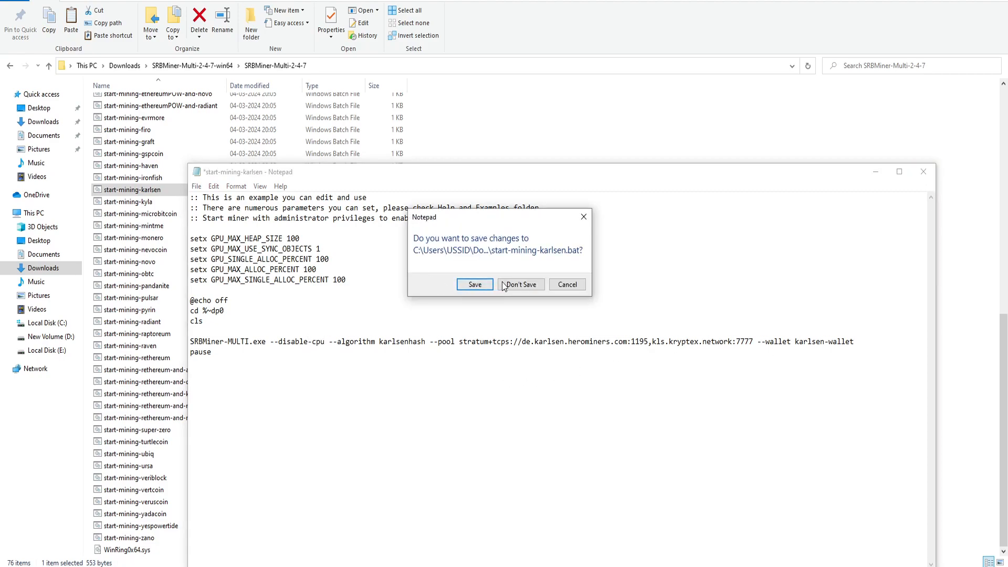
{"action": "left_click", "coordinate": [518, 283]}
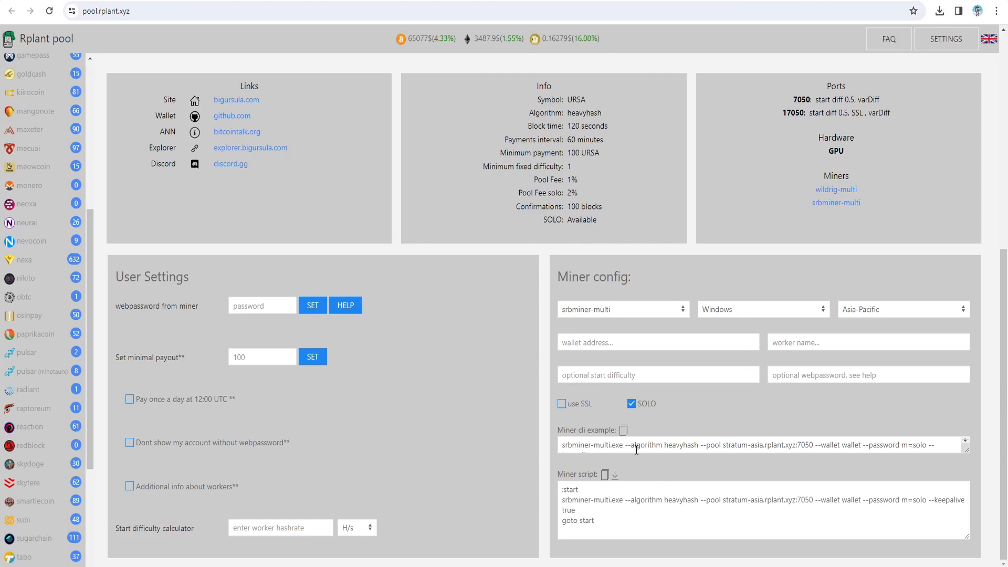
- In the start-mining-ursa script, set the algorithm to heavyhash and the pool to stratum-asia.rplant.xyz:7050, copied from the Rplant miner config
{"action": "left_click_drag", "start_coordinate": [699, 445], "coordinate": [665, 445]}
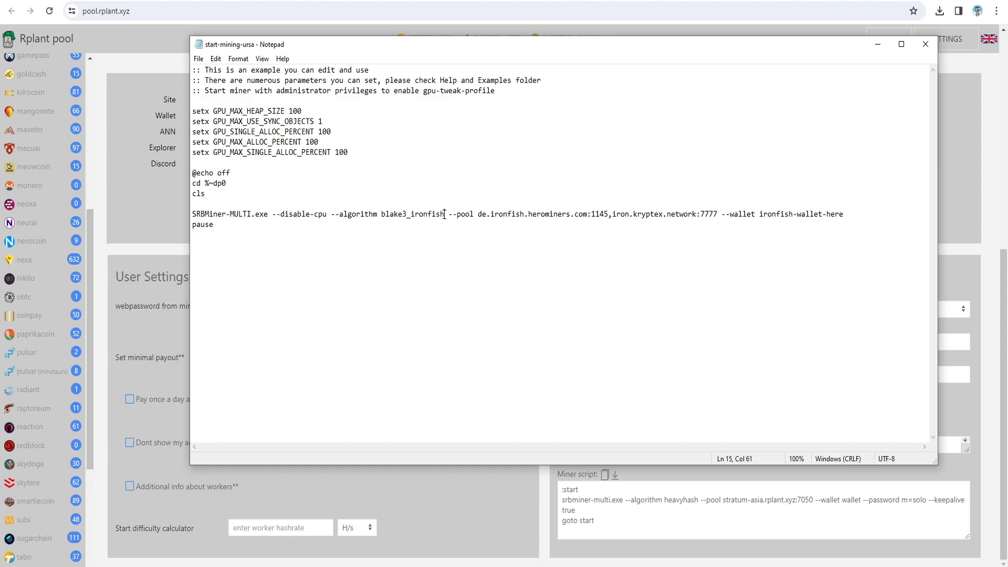
{"action": "left_click_drag", "start_coordinate": [444, 214], "coordinate": [384, 215]}
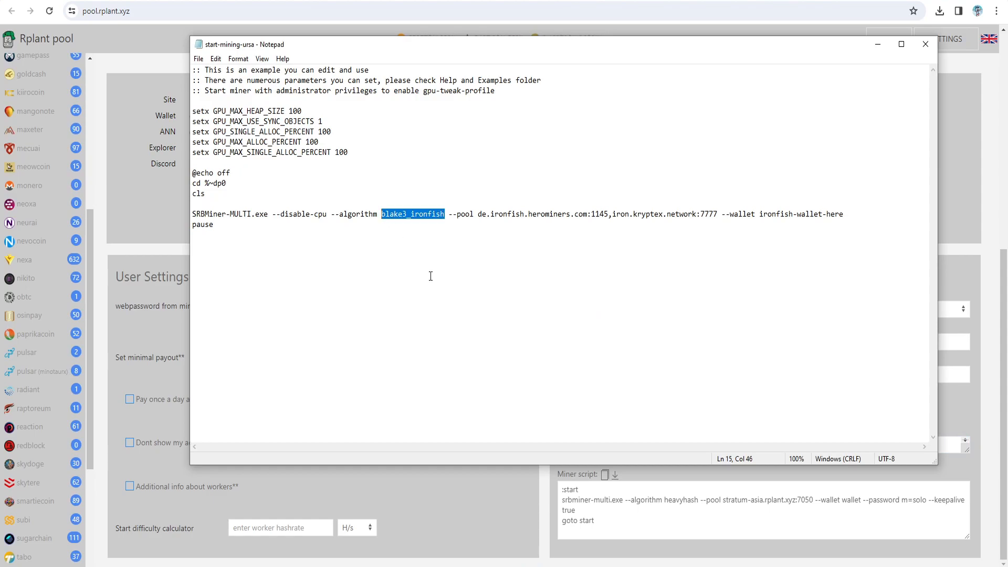
{"action": "key", "text": "ctrl+v"}
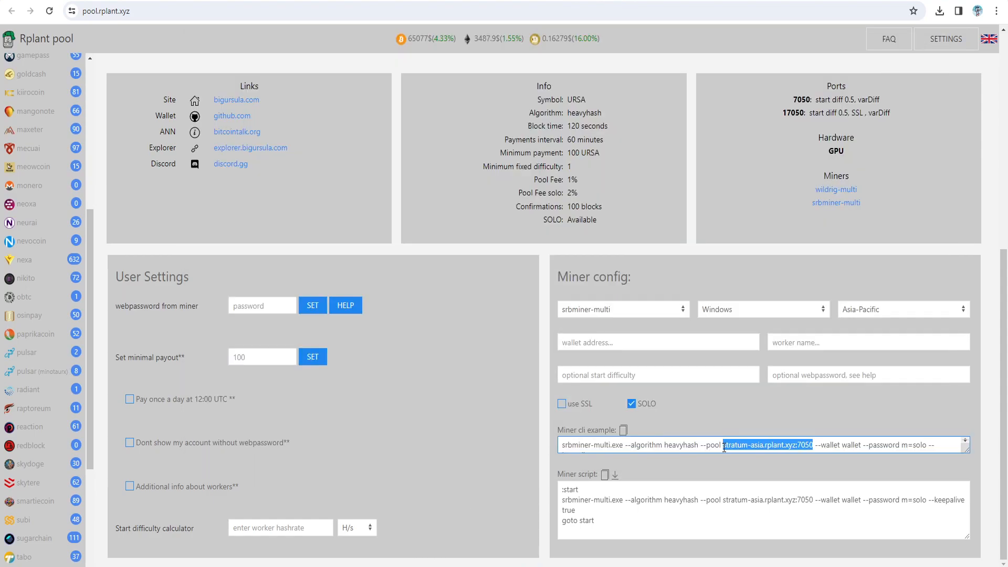
{"action": "right_click", "coordinate": [732, 445]}
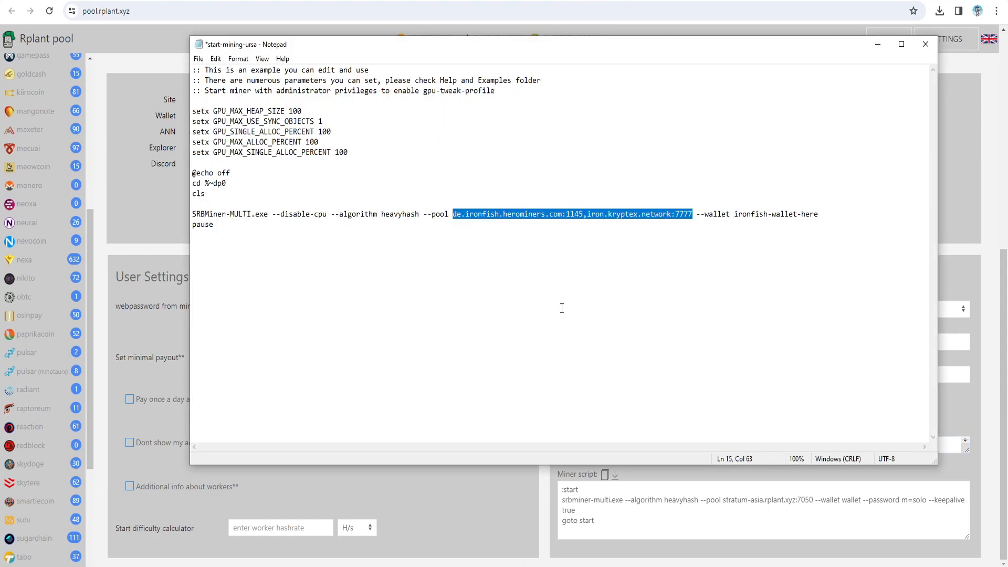
{"action": "key", "text": "ctrl+v"}
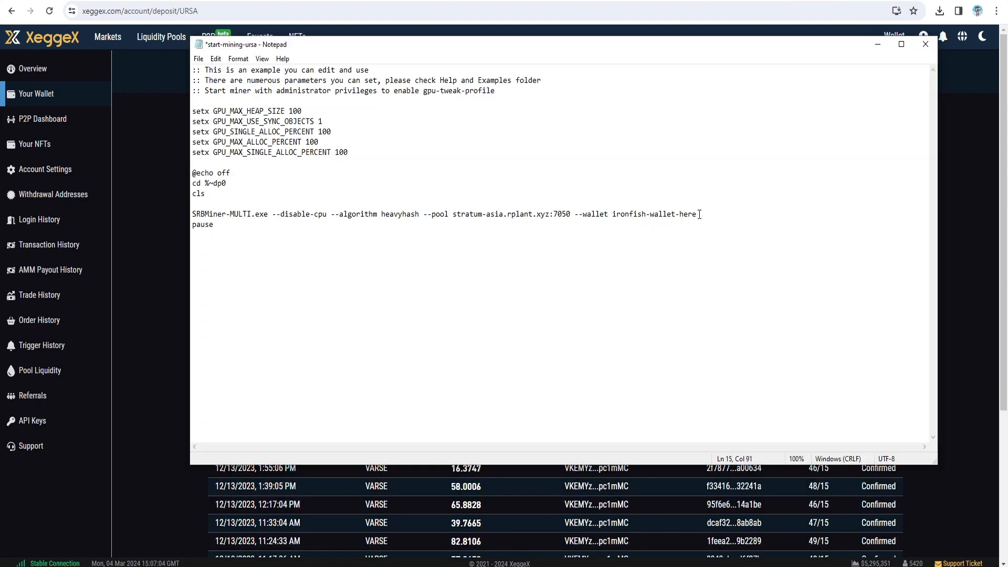
- Replace the script's ironfish-wallet-here placeholder with the URSA deposit address from XeggeX and save the file
{"action": "left_click_drag", "start_coordinate": [611, 214], "coordinate": [691, 213]}
{"action": "key", "text": "ctrl+v"}
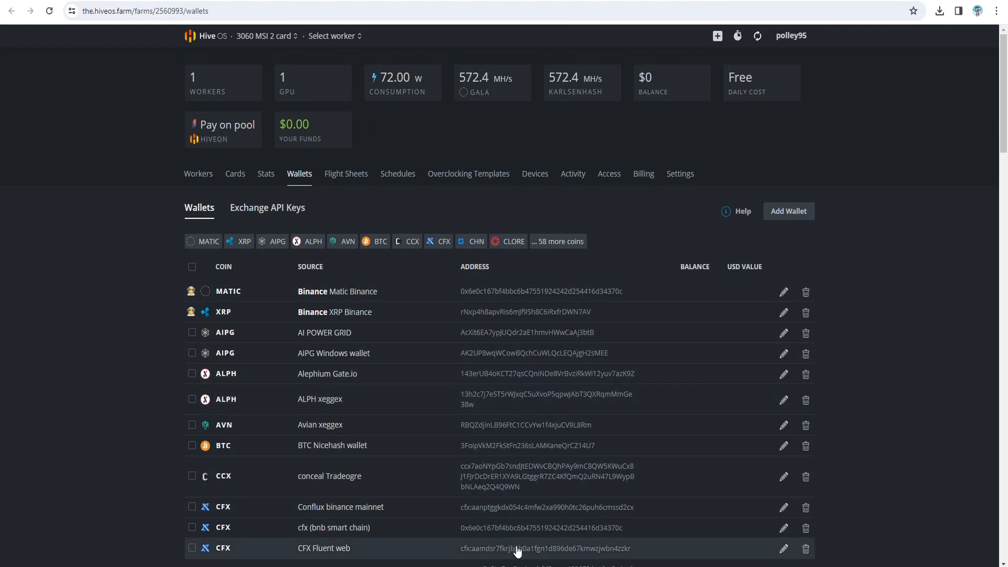
{"action": "key", "text": "alt+Tab"}
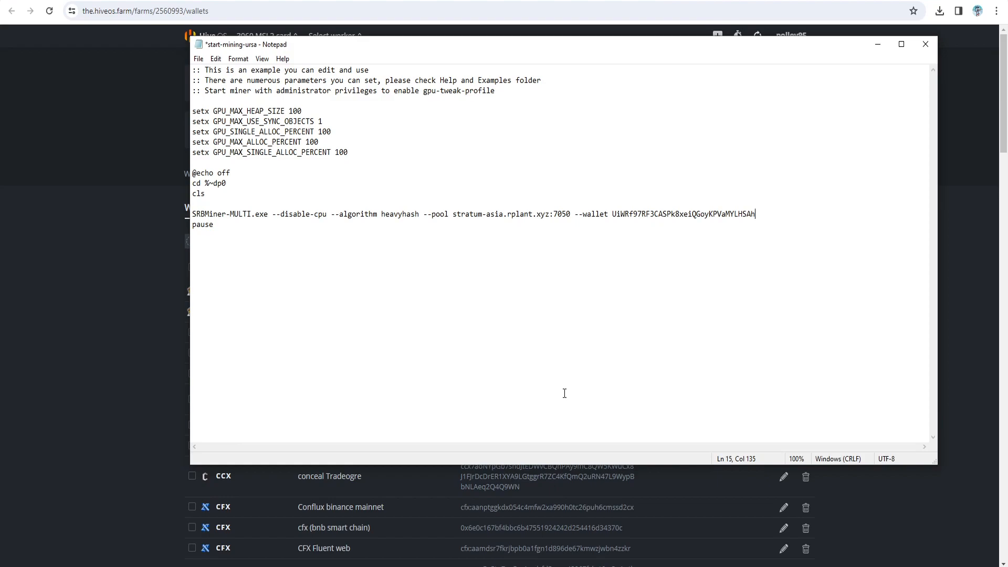
{"action": "left_click", "coordinate": [199, 58]}
{"action": "left_click", "coordinate": [210, 108]}
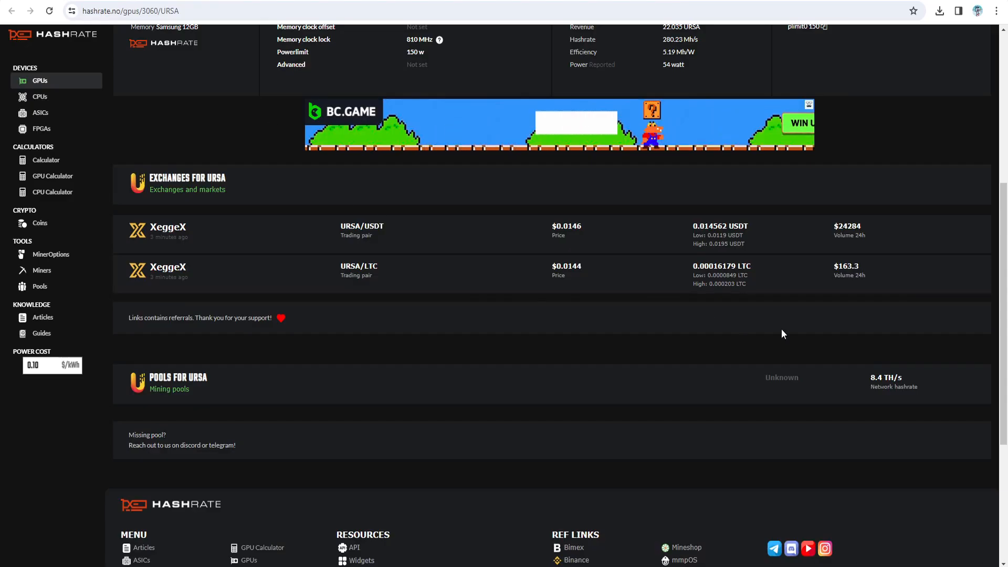
- Examine the RTX 3060 overclock settings for URSA on Hashrate.no and the card's settings in MSI Afterburner, and close the finished script
{"action": "scroll", "coordinate": [1004, 202], "scroll_direction": "up", "scroll_amount": 7}
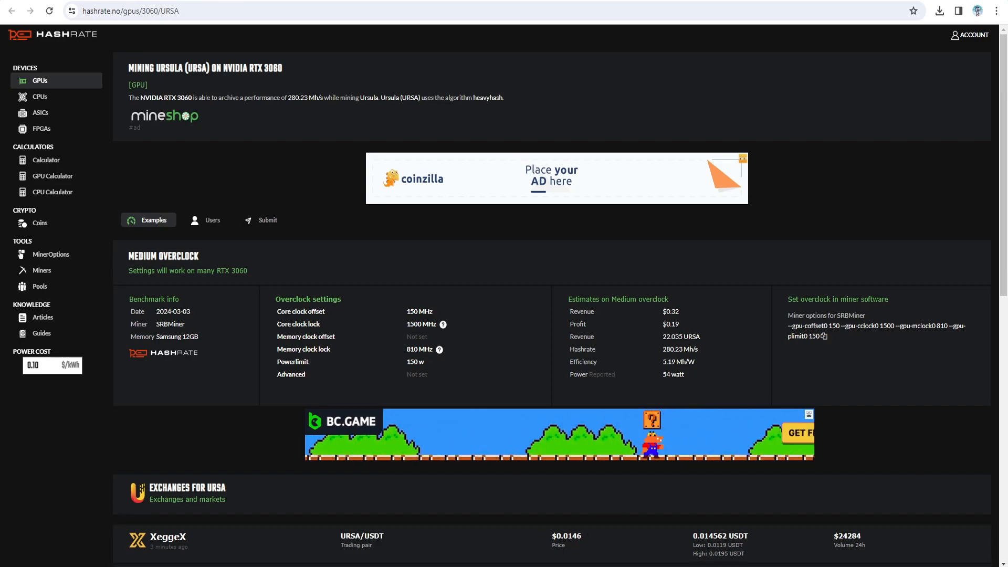
{"action": "key", "text": "alt+Tab"}
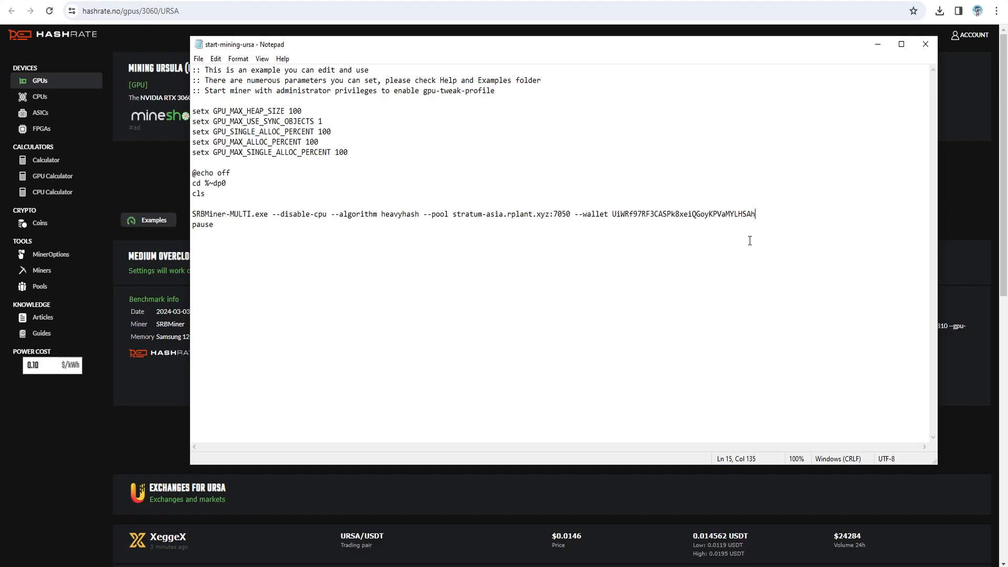
{"action": "left_click", "coordinate": [450, 566]}
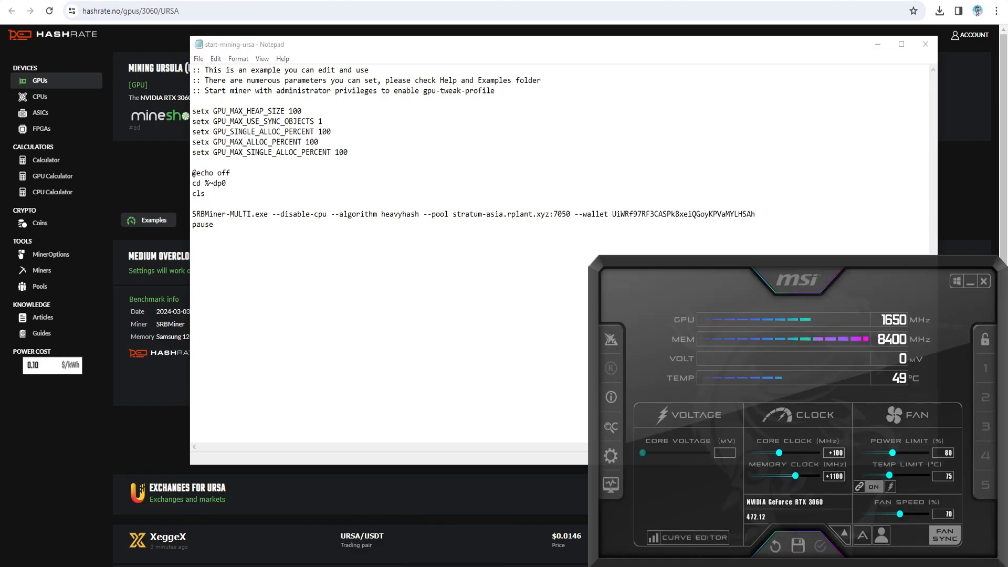
{"action": "left_click", "coordinate": [971, 282]}
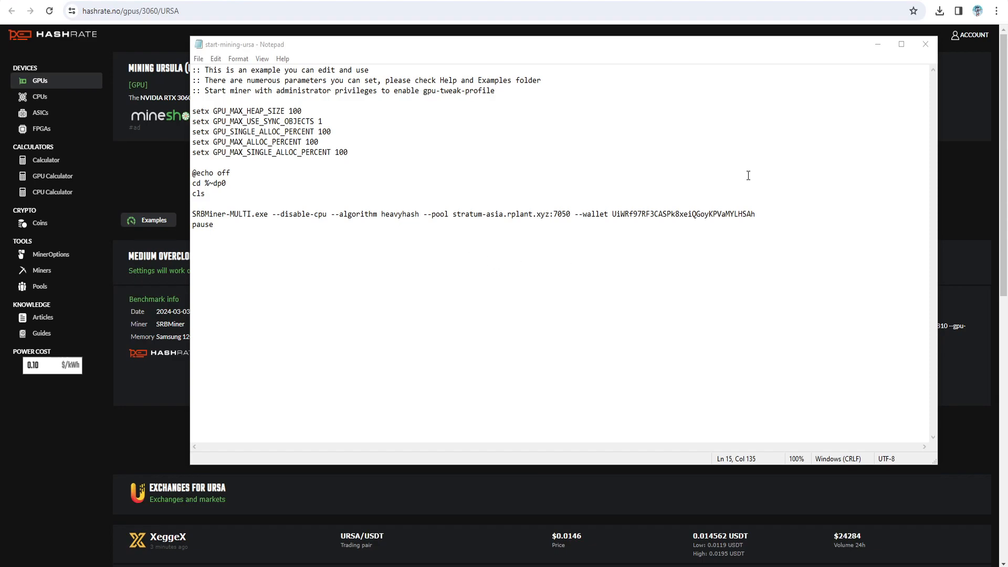
{"action": "left_click", "coordinate": [926, 44]}
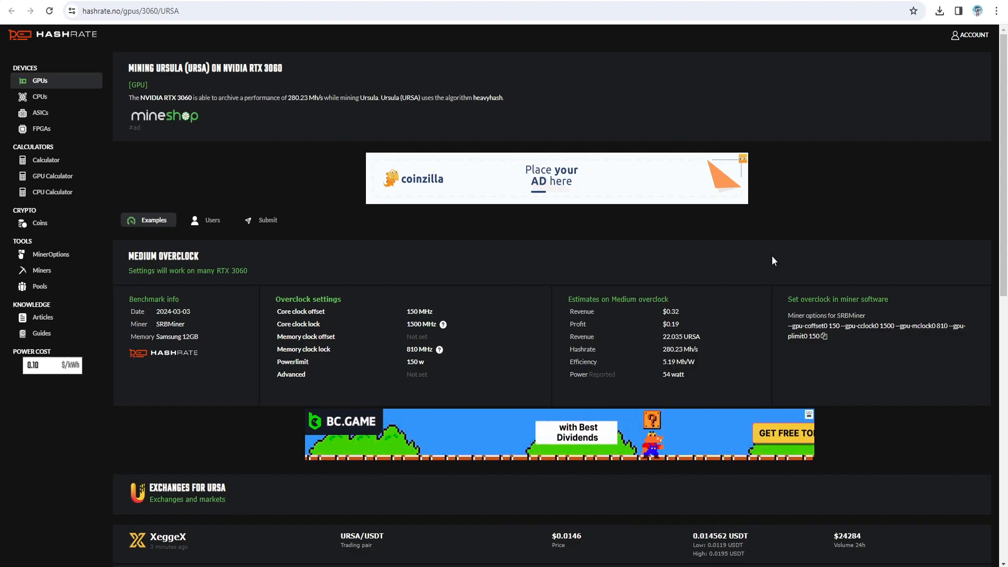
- Review the URSA XEGGEX URSULA wallet's details in the Hive OS wallet list and leave them without changes
{"action": "left_click", "coordinate": [721, 1]}
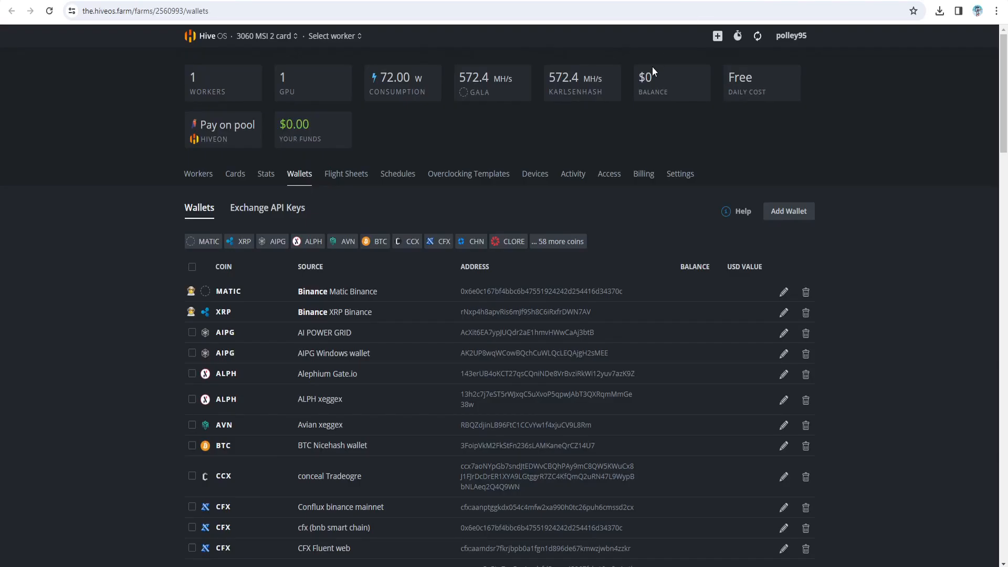
{"action": "left_click_drag", "start_coordinate": [1003, 80], "coordinate": [970, 504]}
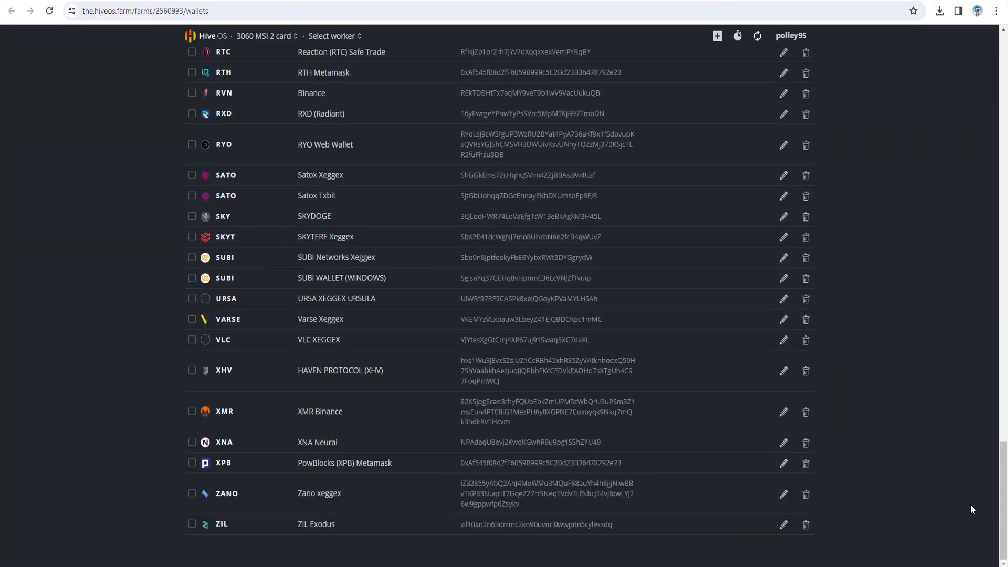
{"action": "scroll", "coordinate": [283, 246], "scroll_direction": "up", "scroll_amount": 2}
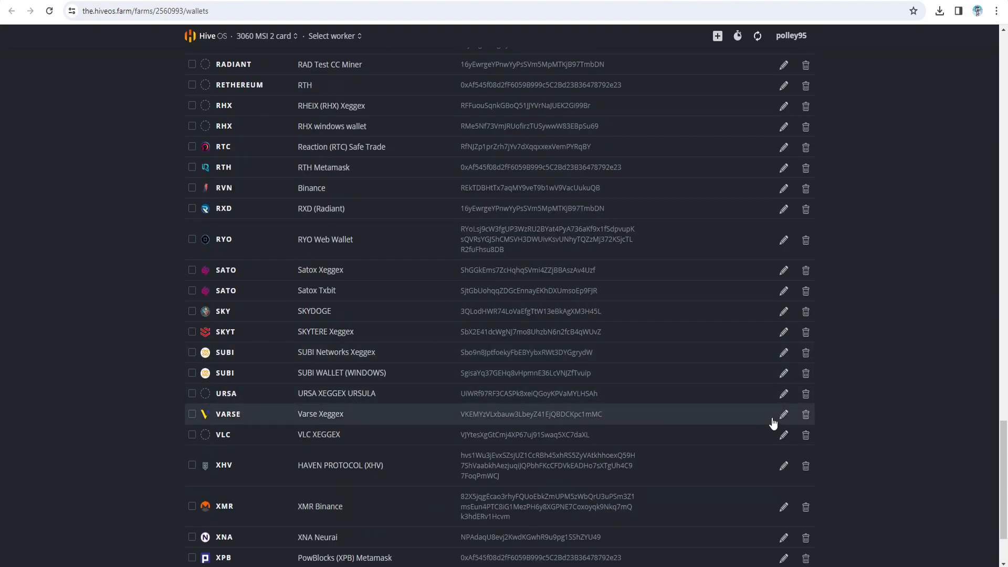
{"action": "left_click", "coordinate": [783, 394]}
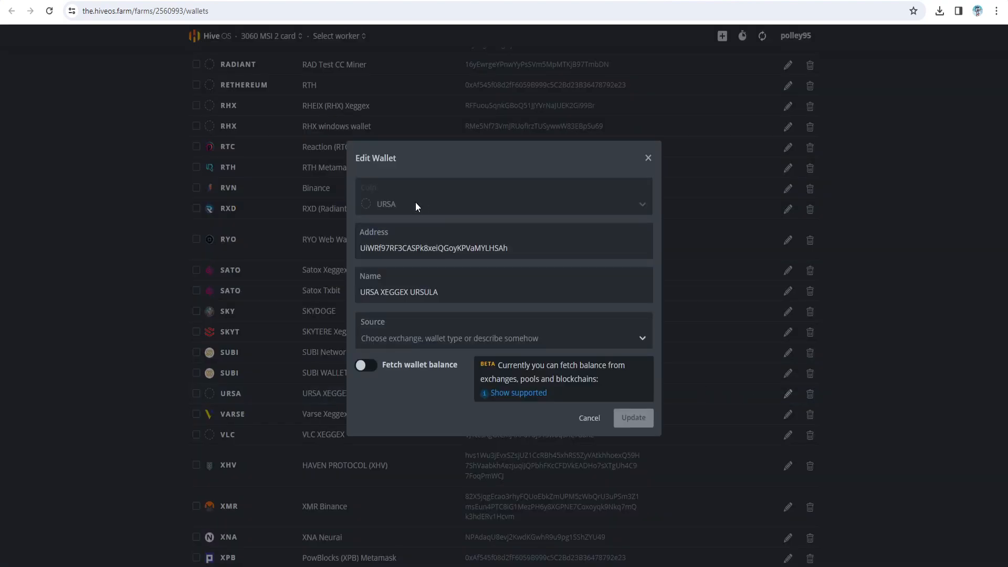
{"action": "left_click", "coordinate": [593, 420]}
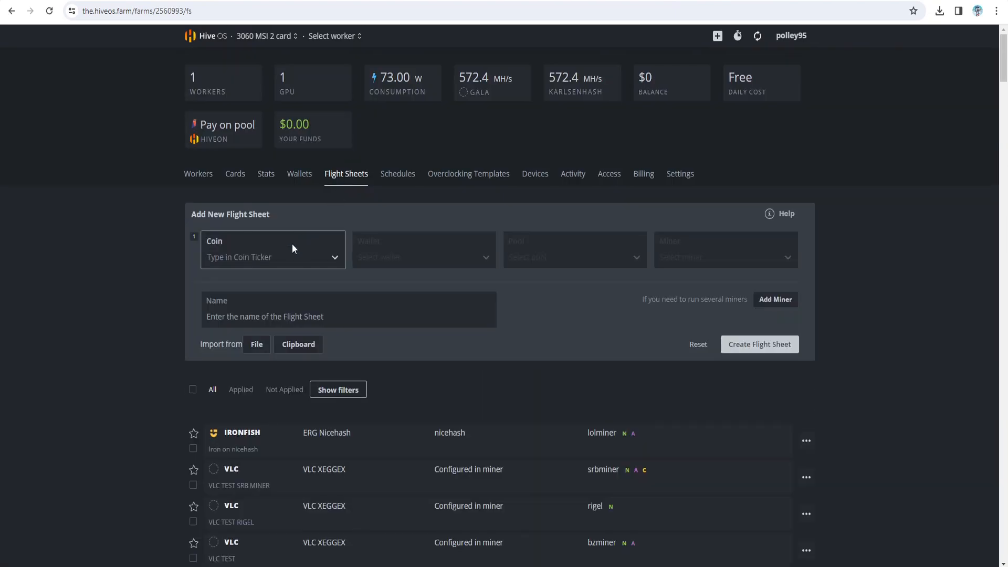
- In the new flight sheet, choose the coin URSA, the wallet URSA XEGGEX URSULA and the pool option Configure in miner
{"action": "left_click", "coordinate": [275, 262]}
{"action": "type", "text": "ur"}
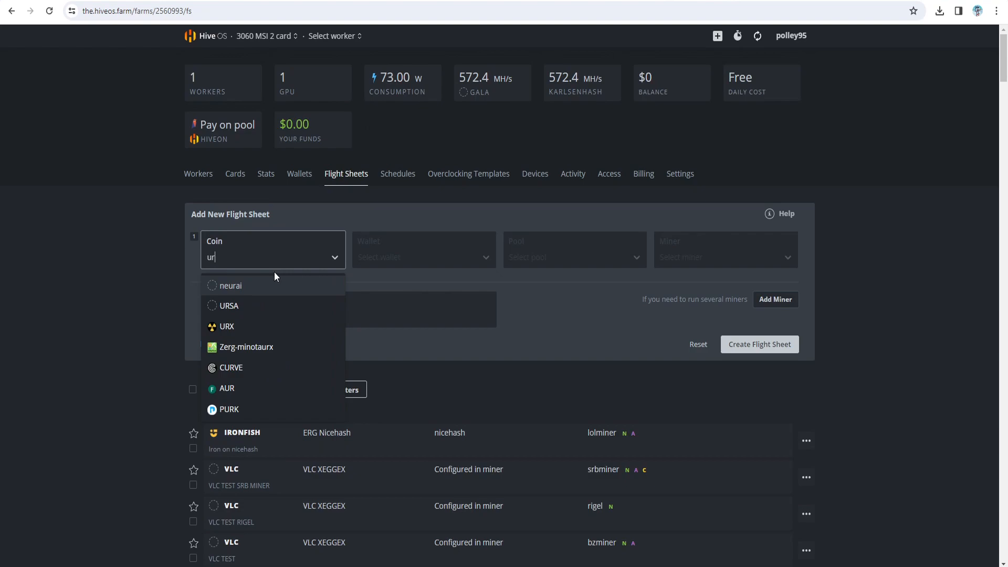
{"action": "key", "text": "Down"}
{"action": "key", "text": "Return"}
{"action": "left_click", "coordinate": [425, 253]}
{"action": "left_click", "coordinate": [420, 286]}
{"action": "left_click", "coordinate": [555, 259]}
{"action": "left_click", "coordinate": [555, 285]}
- Set the flight sheet's miner to SRBMiner-MULTI and name the sheet URSA TEST SRB MINER
{"action": "left_click", "coordinate": [694, 256]}
{"action": "type", "text": "sr"}
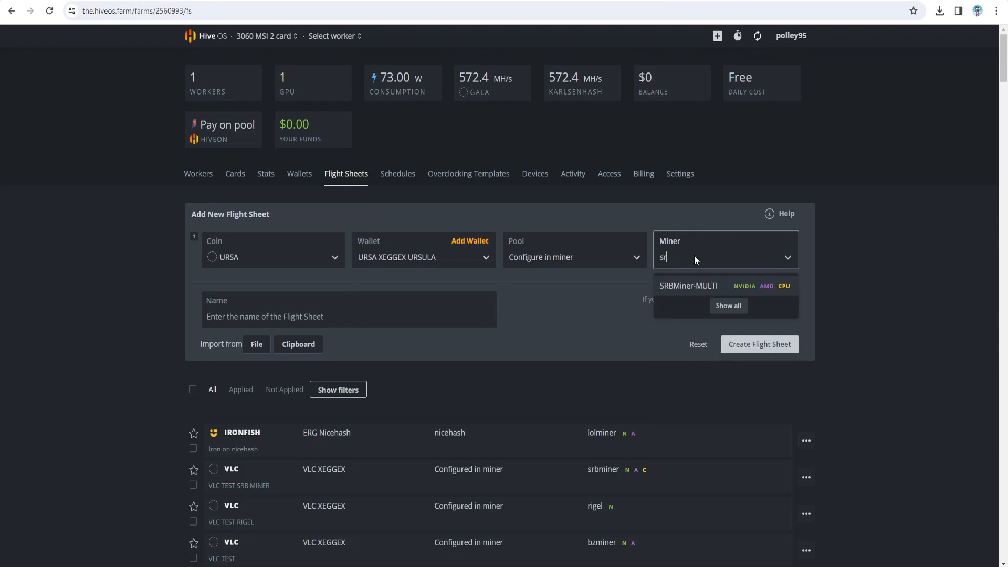
{"action": "left_click", "coordinate": [693, 285]}
{"action": "left_click", "coordinate": [376, 312]}
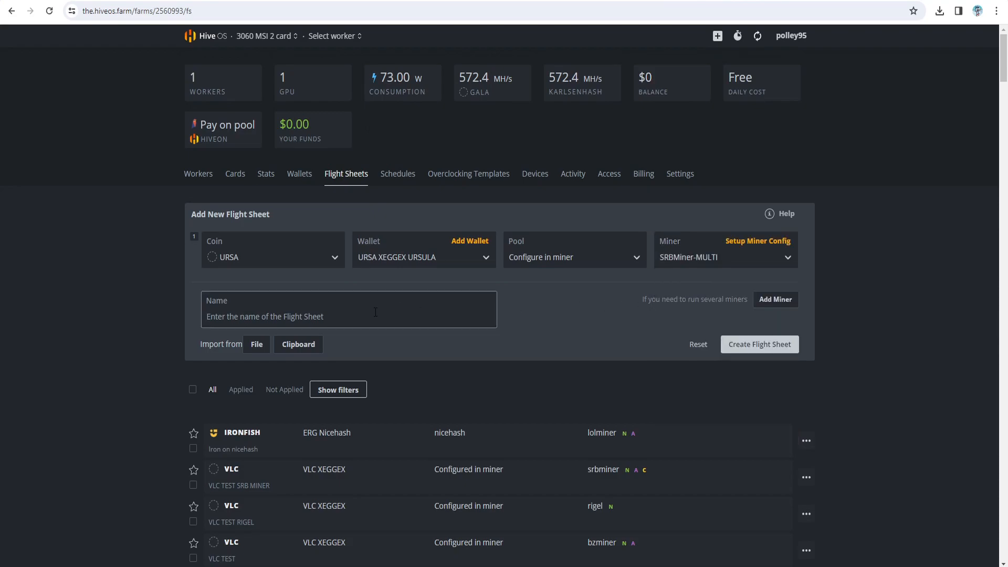
{"action": "type", "text": "URSA TEST SRB MINER"}
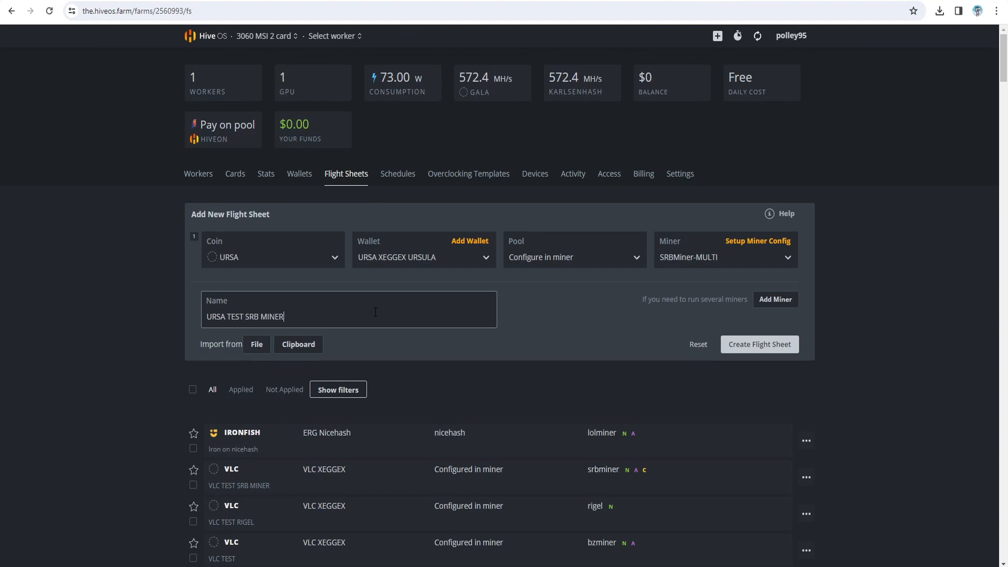
- In the miner configuration, set the hash algorithm to heavyhash, the wallet to %WAL% and the worker name to %WORKER_NAME%
{"action": "left_click", "coordinate": [755, 242]}
{"action": "left_click", "coordinate": [387, 203]}
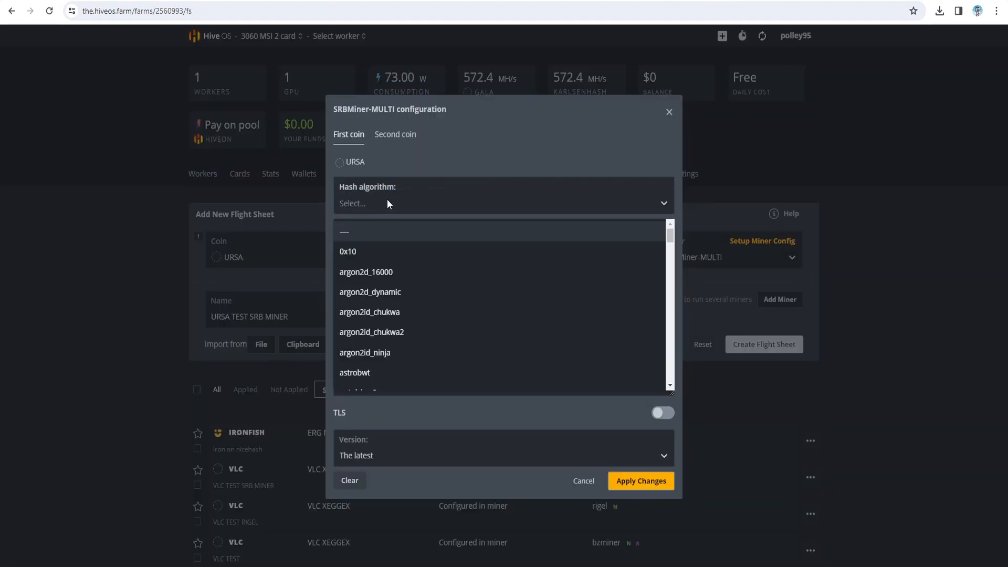
{"action": "type", "text": "heavy"}
{"action": "left_click", "coordinate": [439, 250]}
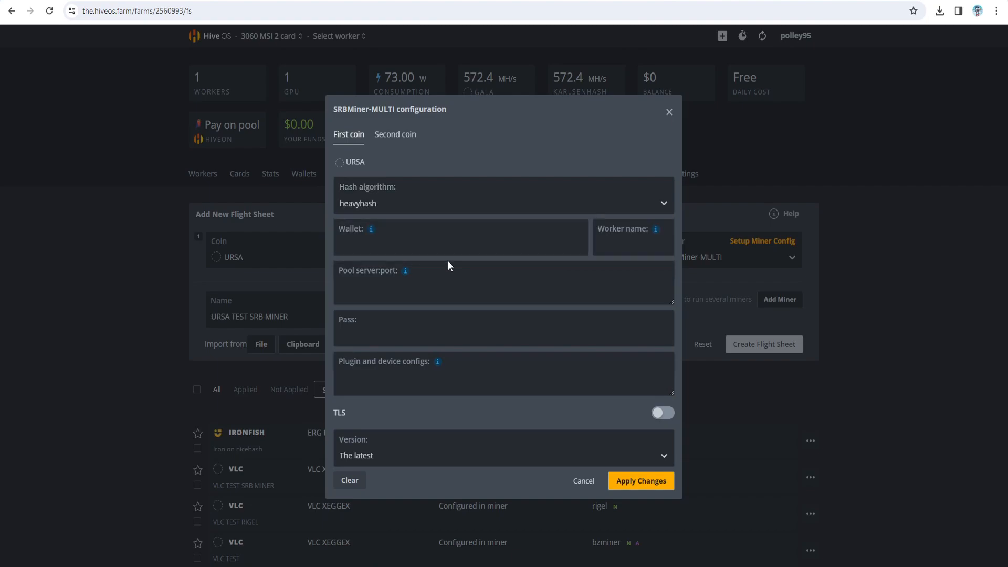
{"action": "mouse_move", "coordinate": [373, 228]}
{"action": "left_click", "coordinate": [398, 272]}
{"action": "mouse_move", "coordinate": [656, 231]}
{"action": "left_click", "coordinate": [669, 273]}
- Set the pool server to stratum-asia.rplant.xyz:7050, copied from the Rplant miner config, and leave the pass field empty
{"action": "key", "text": "alt+Tab"}
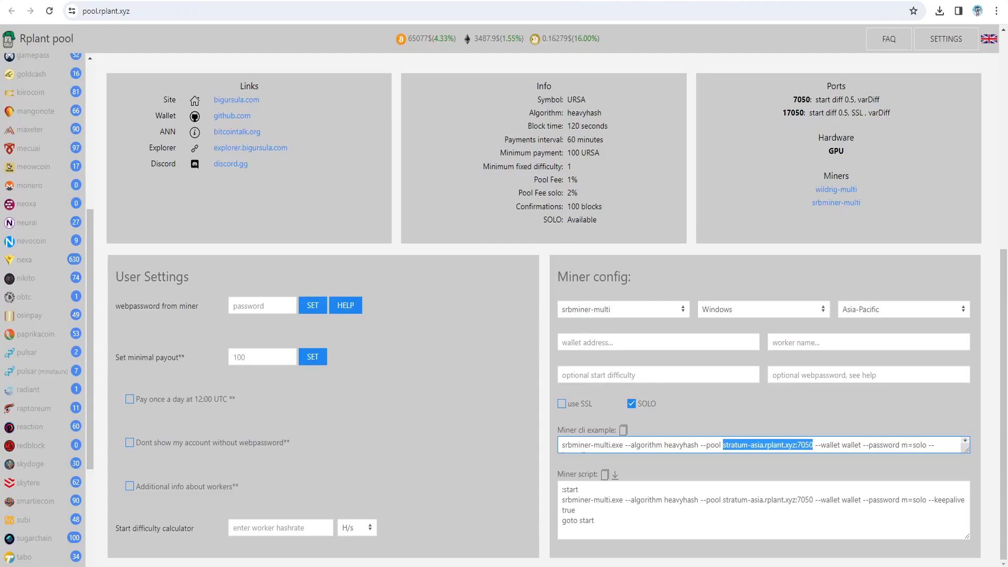
{"action": "key", "text": "alt+Tab"}
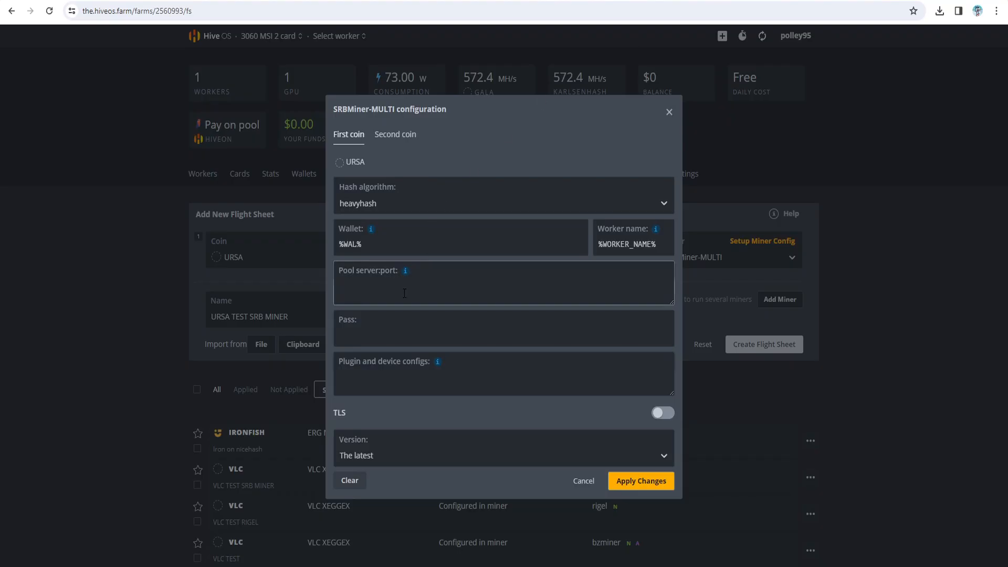
{"action": "type", "text": "stratum-asia.rplant.xyz:7050"}
{"action": "left_click", "coordinate": [391, 336]}
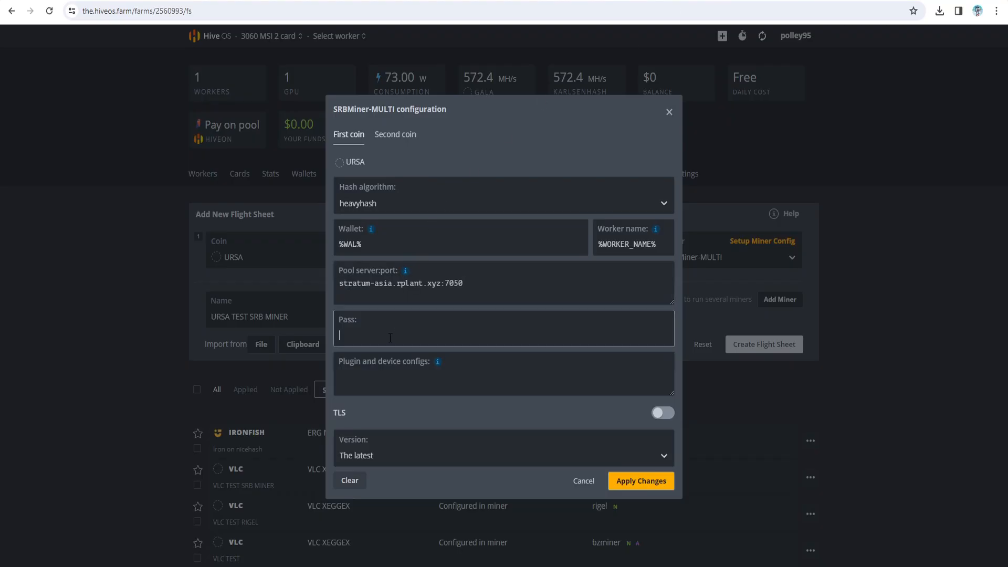
{"action": "type", "text": "x"}
{"action": "key", "text": "BackSpace"}
- Add --disable-cpu and Hashrate.no's options --gpu-coffset0 150 --gpu-cclock0 1500 --gpu-mclock0 810 --gpu-plimit0 150 to the plugin and device configs
{"action": "mouse_move", "coordinate": [439, 367]}
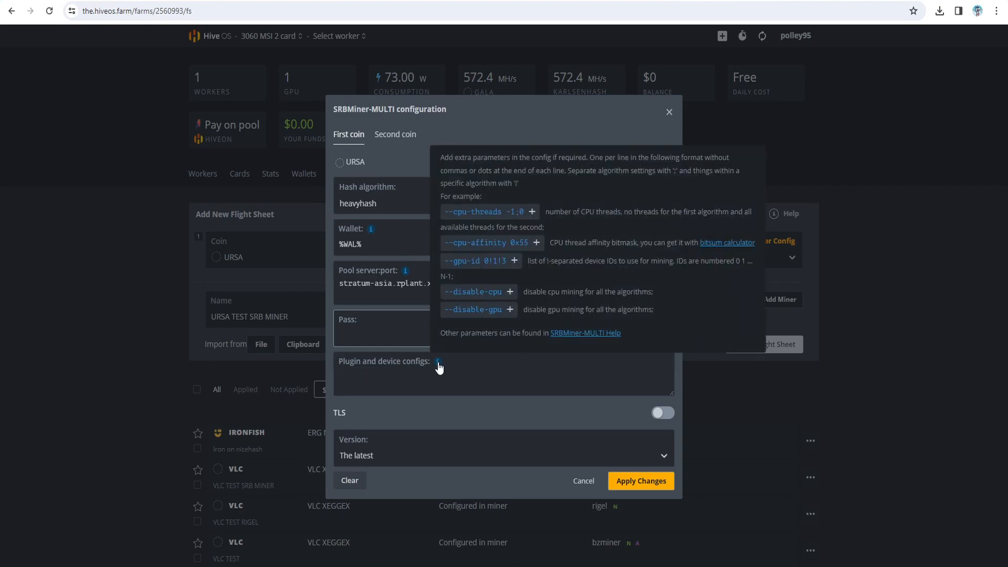
{"action": "left_click", "coordinate": [478, 293]}
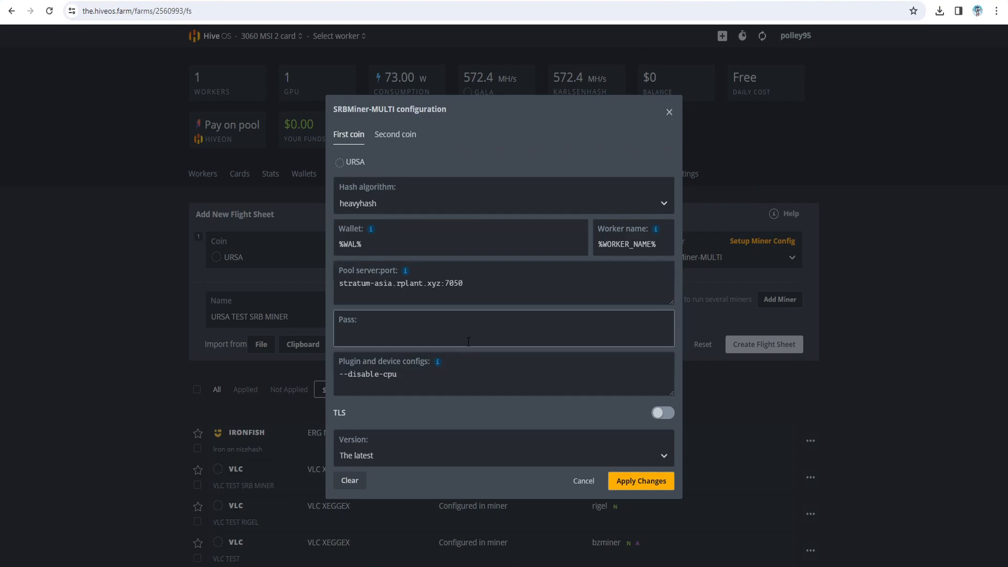
{"action": "key", "text": "ctrl+Tab"}
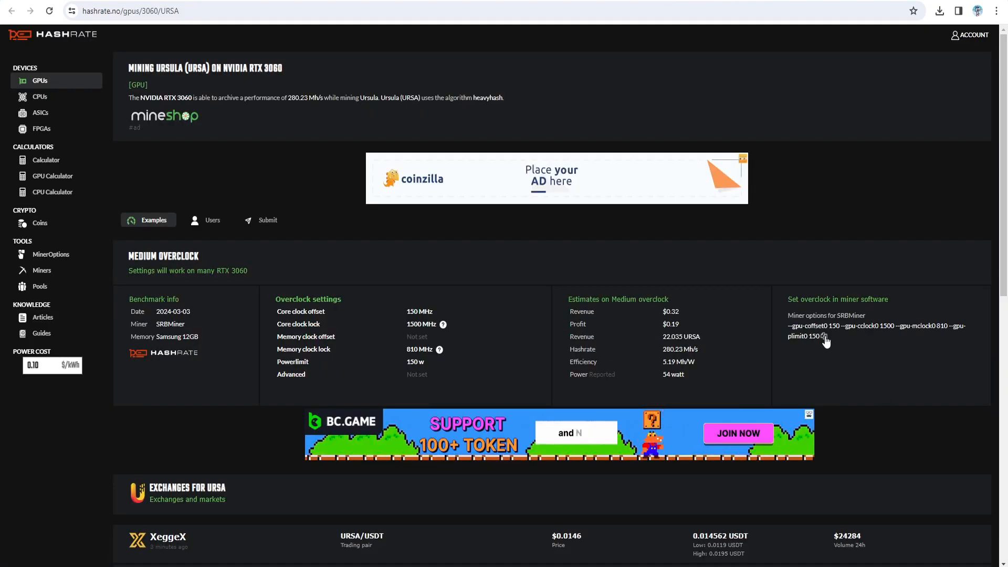
{"action": "key", "text": "ctrl+shift+Tab"}
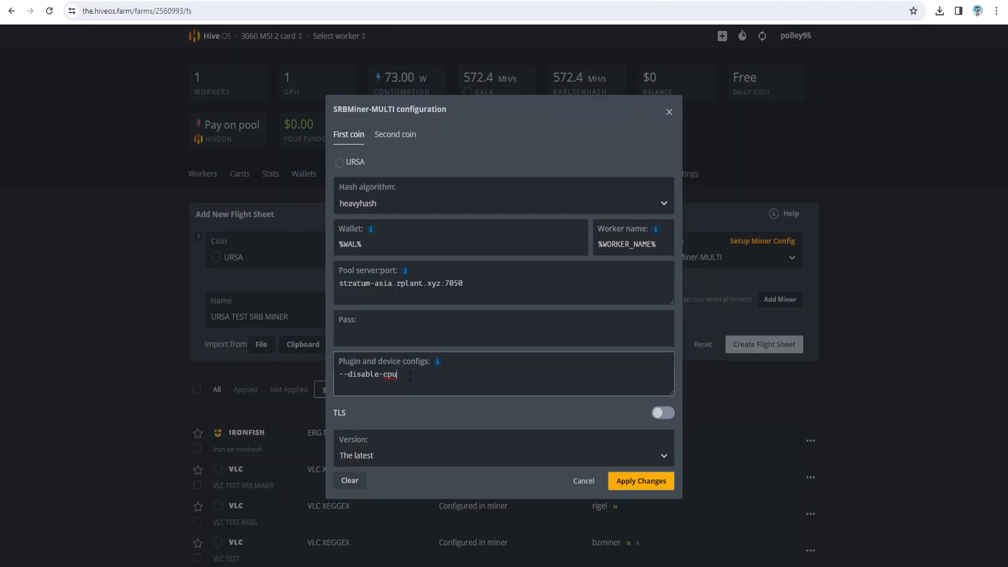
{"action": "type", "text": "--gpu-coffset0 150 --gpu-cclock0 1500 --gpu-mclock0 810 --gpu-plimit0 150"}
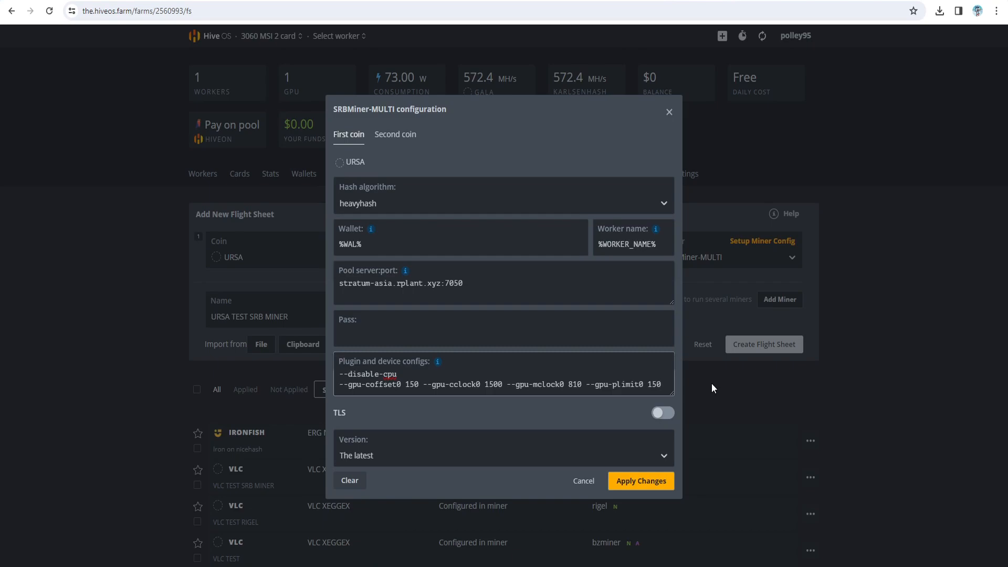
{"action": "key", "text": "ctrl+Tab"}
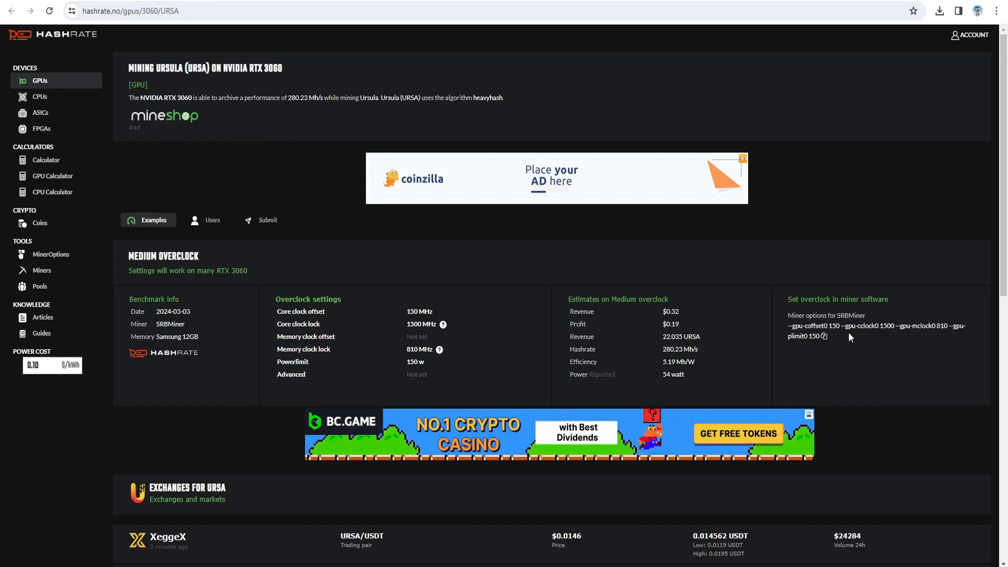
{"action": "left_click_drag", "start_coordinate": [661, 385], "coordinate": [335, 391]}
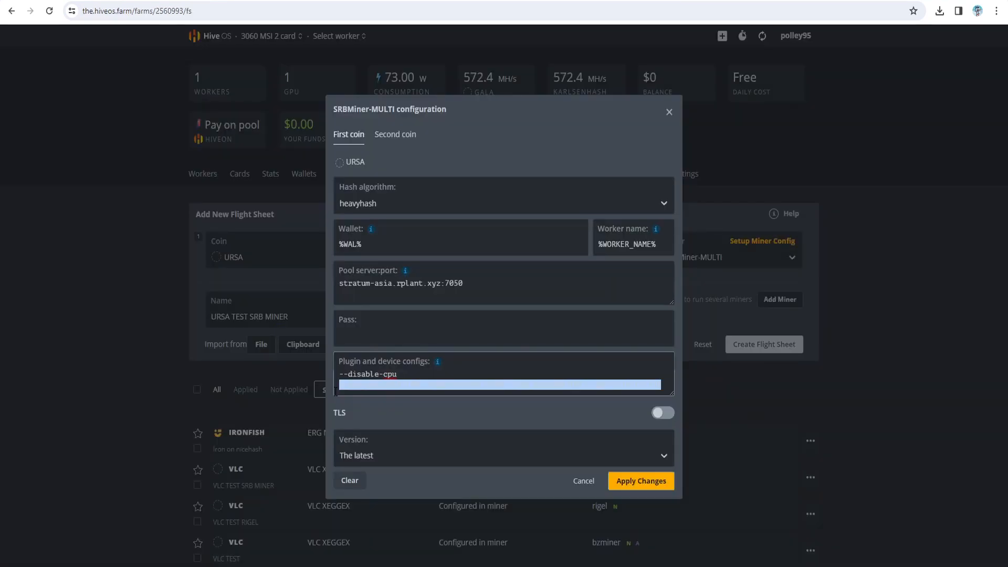
{"action": "type", "text": "--gpu-coffset0 150 --gpu-cclock0 1500 --gpu-mclock0 810 --gpu-plimit0 150"}
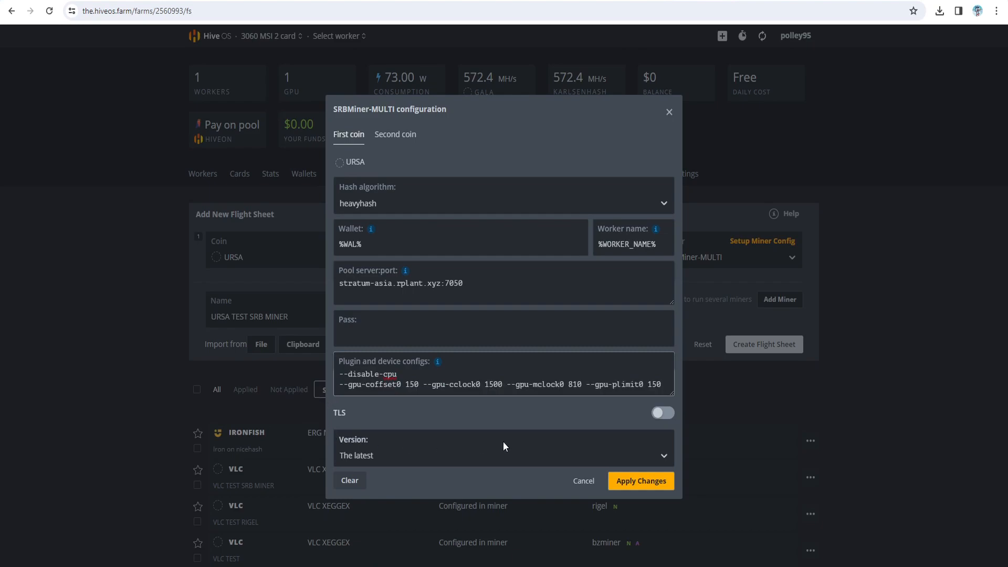
- Apply the miner configuration and create the URSA TEST SRB MINER flight sheet
{"action": "left_click", "coordinate": [648, 481]}
{"action": "left_click", "coordinate": [760, 384]}
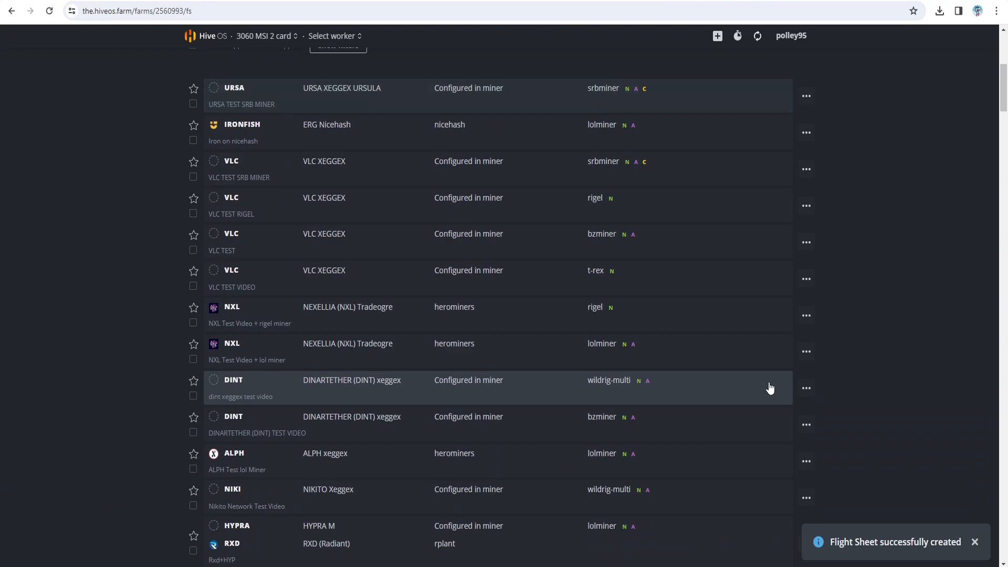
{"action": "scroll", "coordinate": [884, 274], "scroll_direction": "up", "scroll_amount": 2}
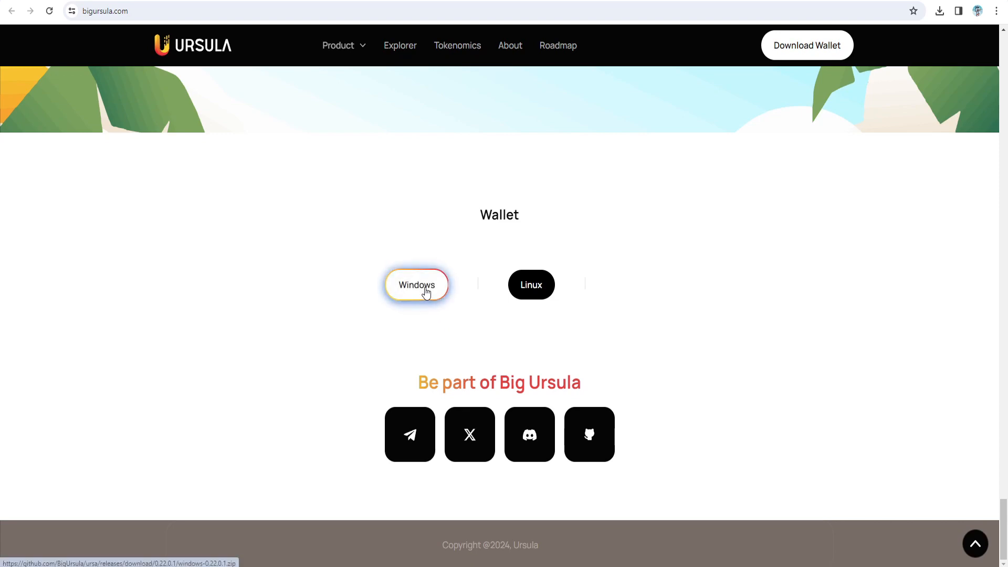
- Download the Windows wallet archive windows-0.22.0.1 from the Ursula website and extract it in the Downloads folder
{"action": "left_click", "coordinate": [426, 292]}
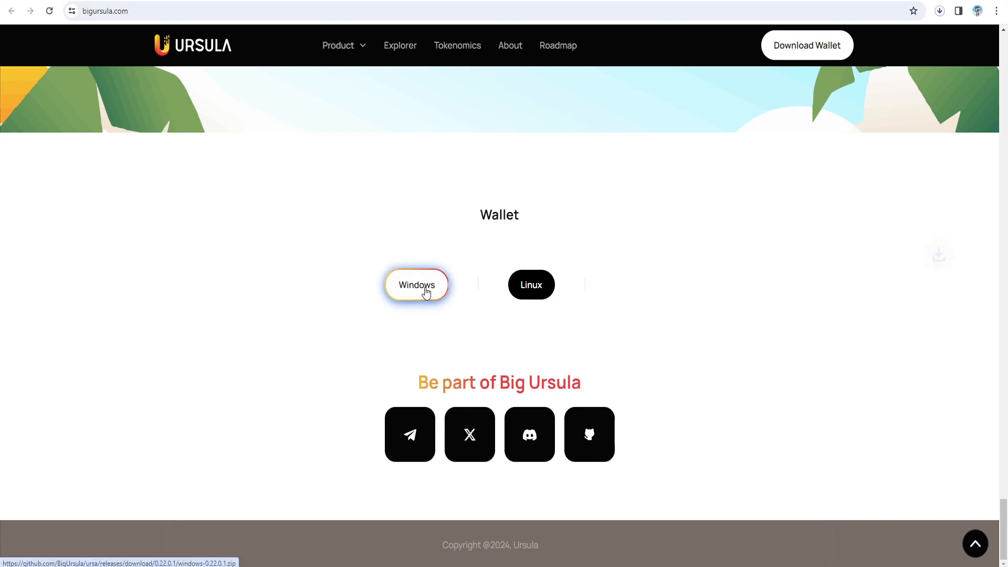
{"action": "left_click", "coordinate": [940, 10]}
{"action": "left_click", "coordinate": [849, 126]}
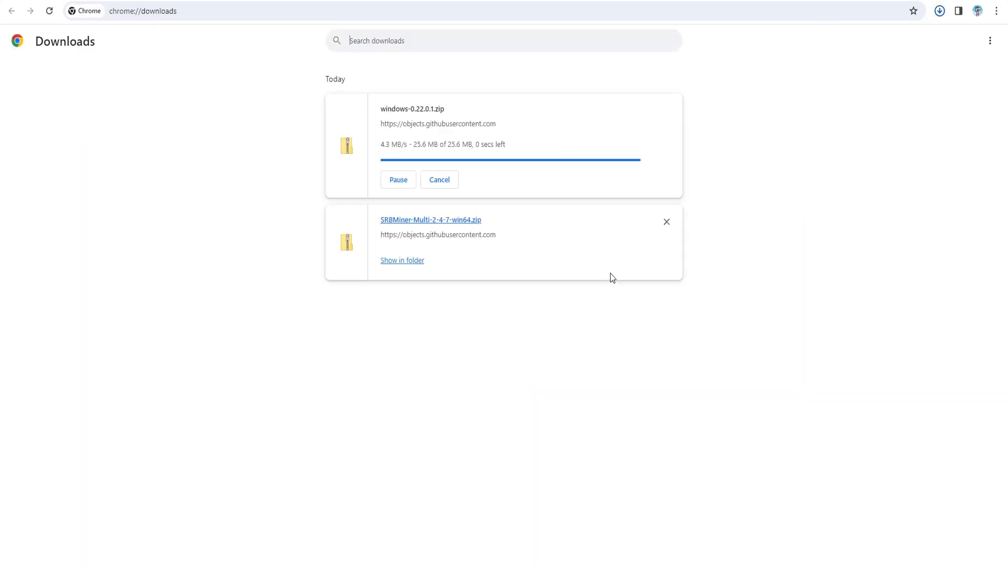
{"action": "left_click", "coordinate": [407, 149]}
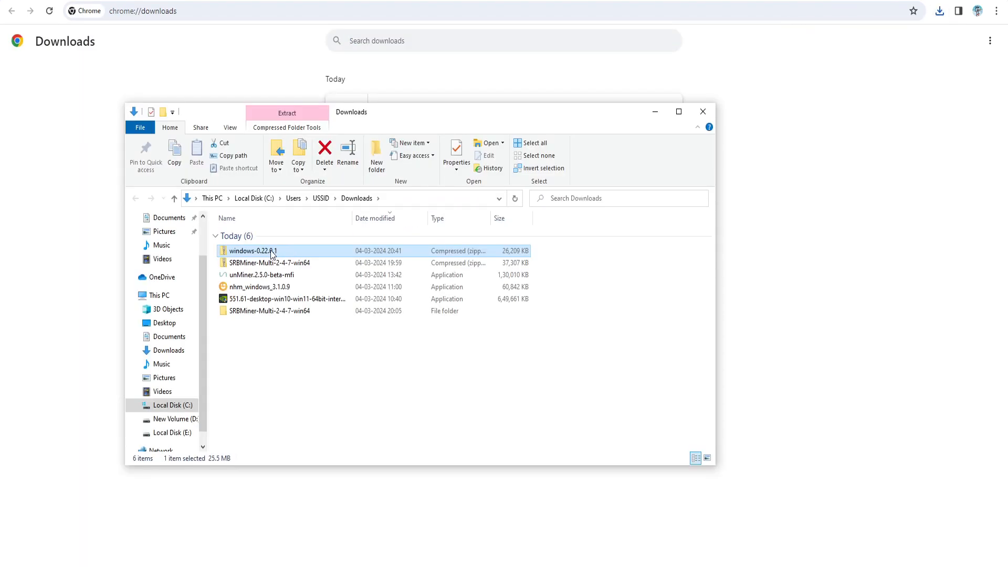
{"action": "right_click", "coordinate": [272, 254]}
{"action": "left_click", "coordinate": [317, 288]}
{"action": "left_click", "coordinate": [596, 389]}
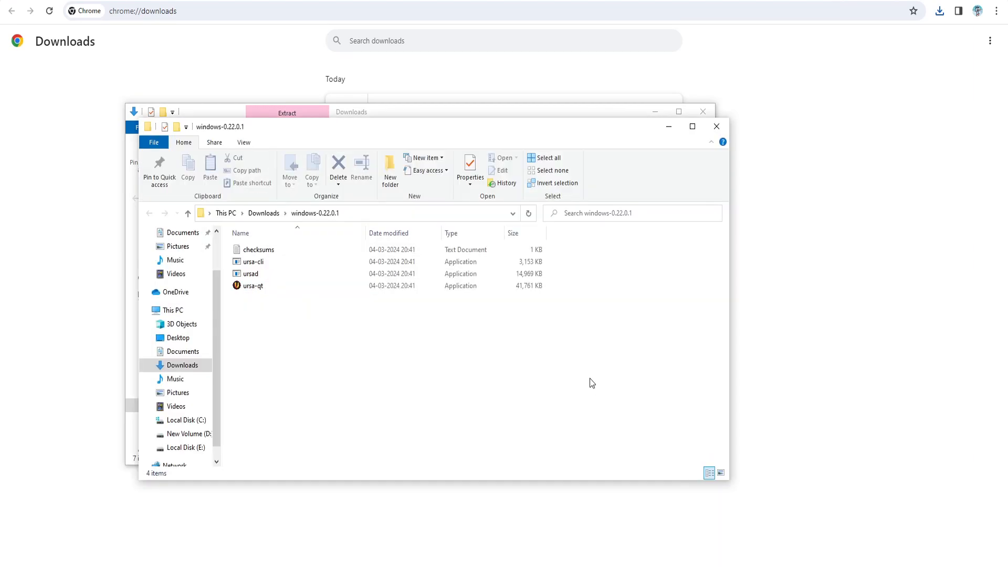
- Launch ursa-qt from the extracted folder, allow it to run, and accept the default data directory
{"action": "double_click", "coordinate": [254, 287]}
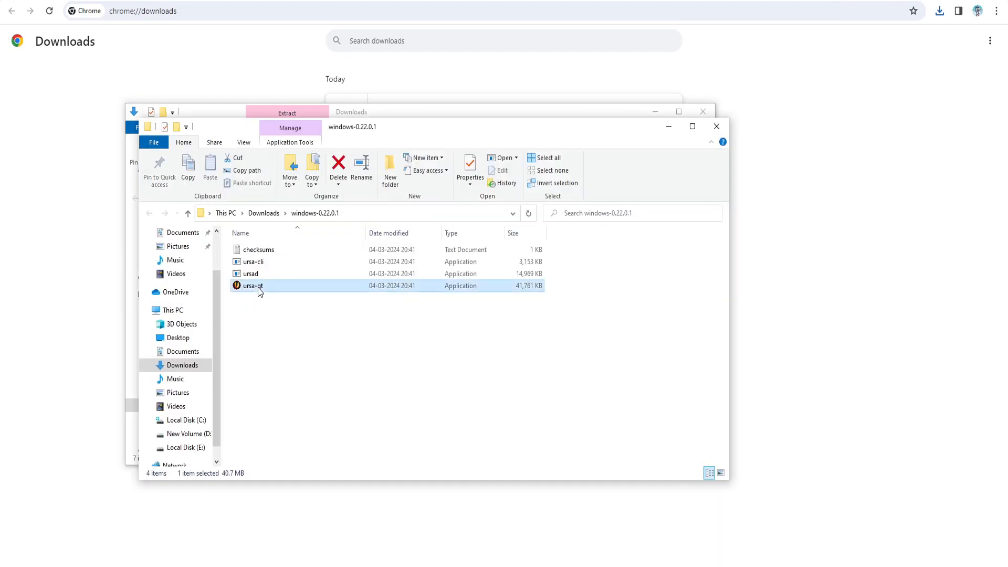
{"action": "left_click", "coordinate": [398, 194]}
{"action": "left_click", "coordinate": [547, 381]}
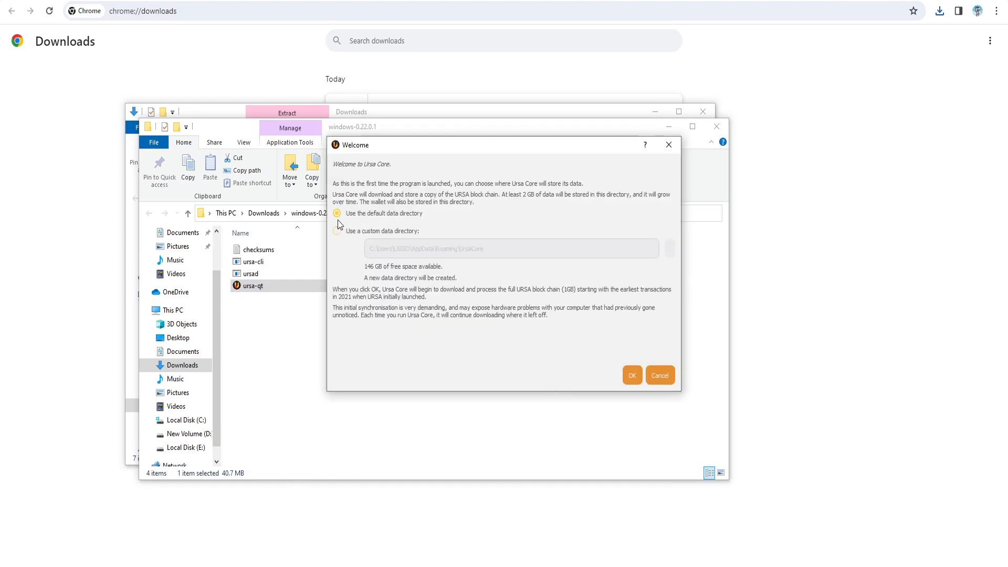
{"action": "left_click", "coordinate": [632, 375]}
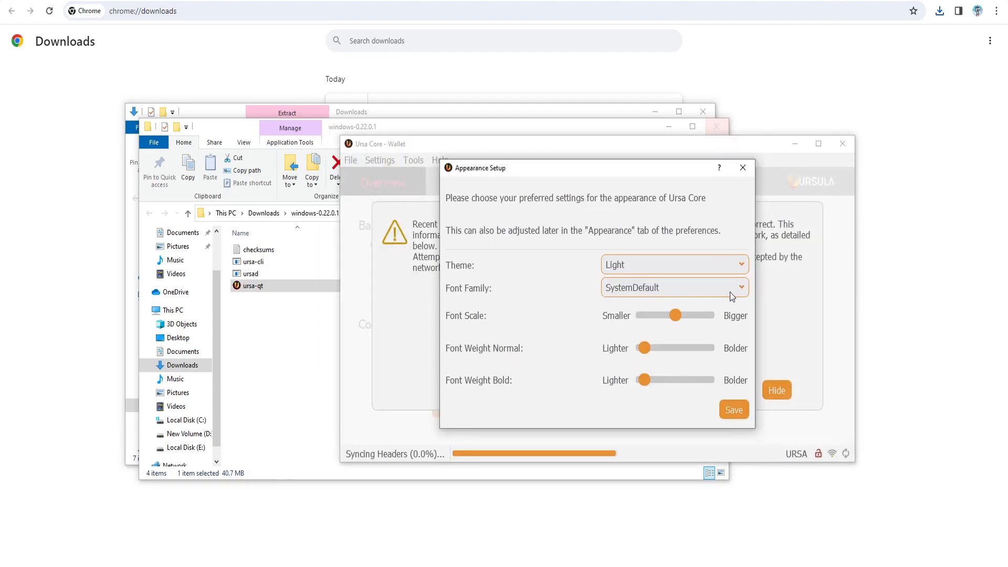
- Try the Dark theme in Ursa Core's appearance setup and switch back to Light
{"action": "left_click", "coordinate": [725, 266]}
{"action": "left_click", "coordinate": [693, 282]}
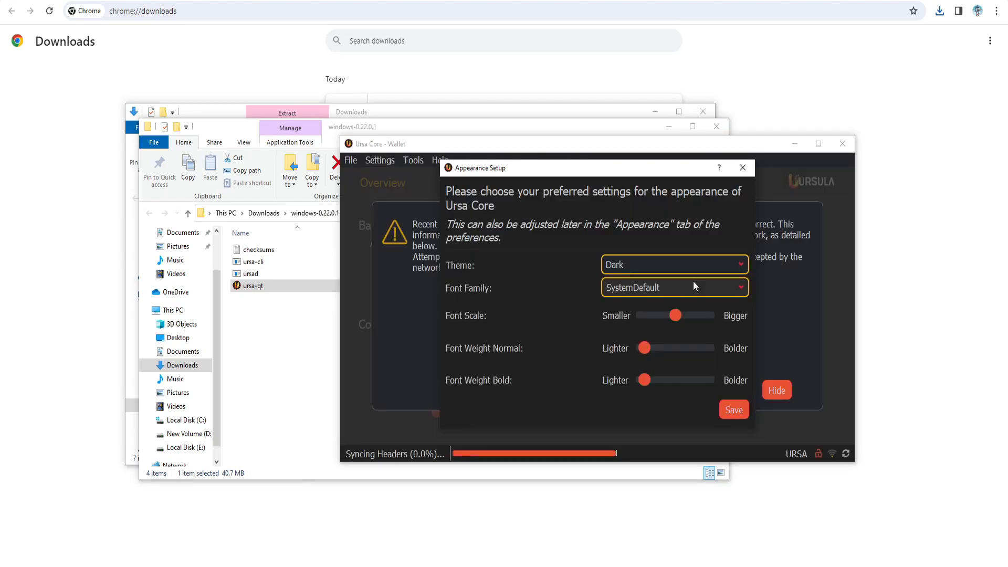
{"action": "left_click", "coordinate": [717, 266]}
{"action": "left_click", "coordinate": [630, 279]}
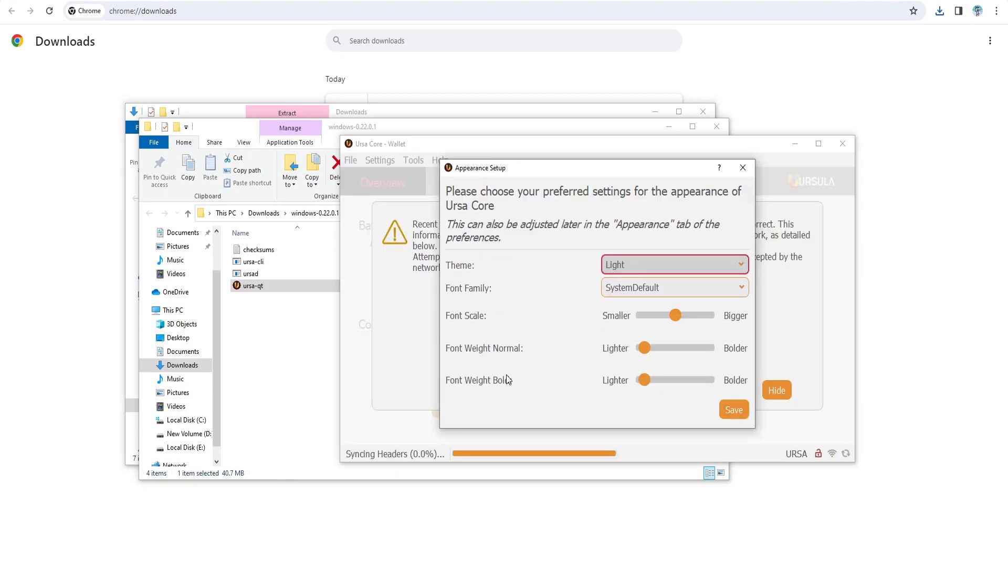
- Save the wallet's appearance setup with the Light theme and hide the synchronization notice
{"action": "left_click", "coordinate": [733, 409]}
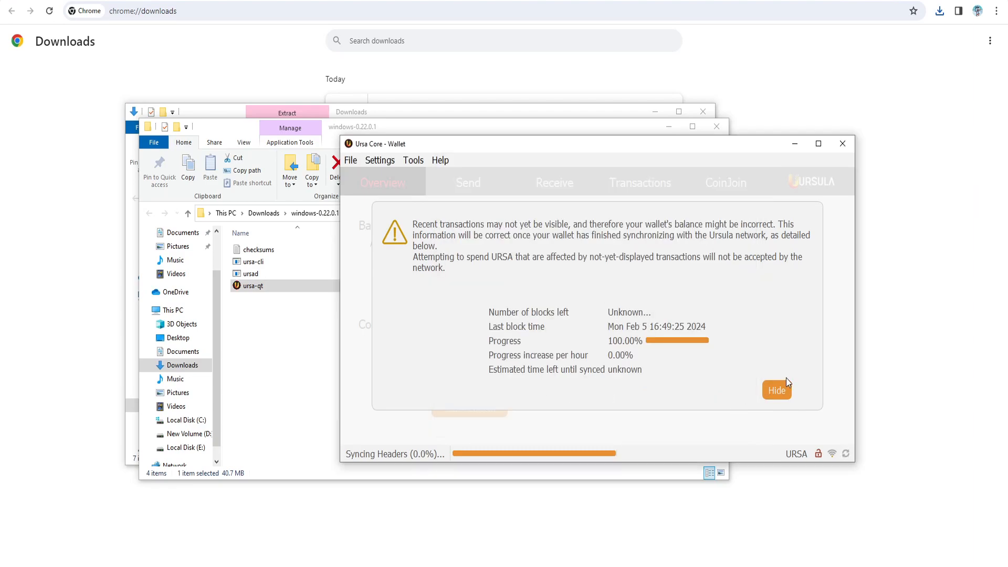
{"action": "left_click", "coordinate": [782, 393]}
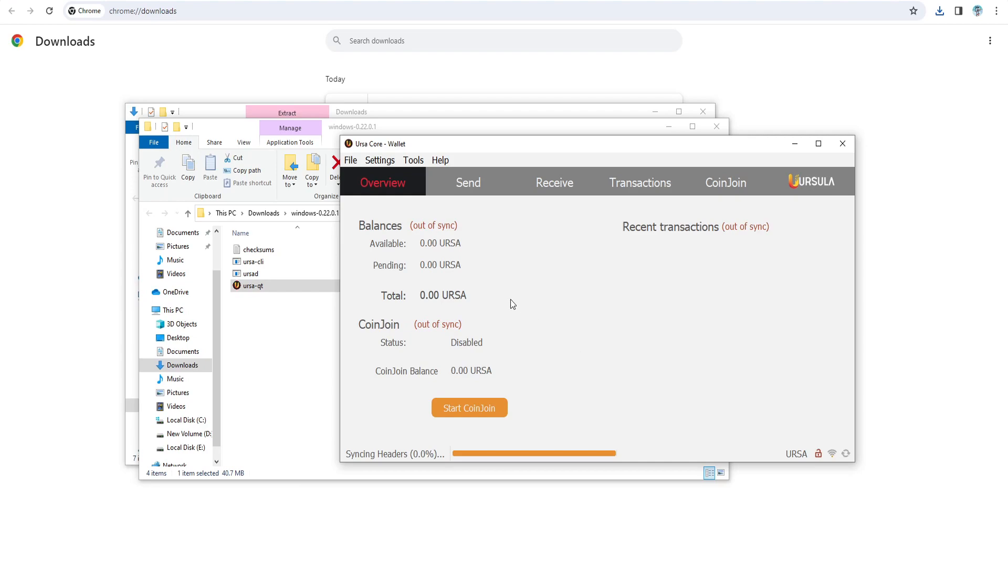
- Generate a receiving address in Ursa Core with a payment request left blank, and copy the address
{"action": "left_click", "coordinate": [552, 190]}
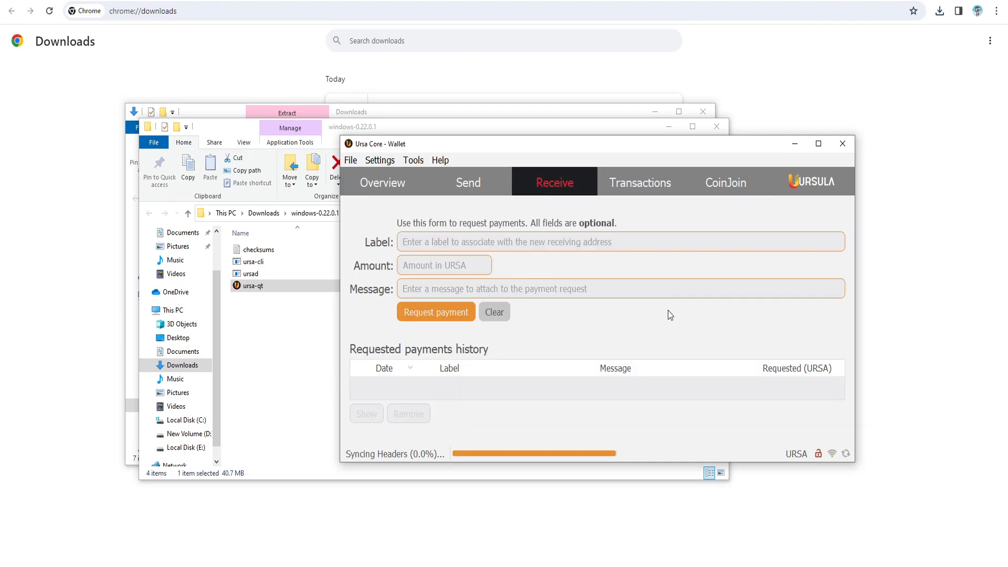
{"action": "left_click", "coordinate": [433, 313]}
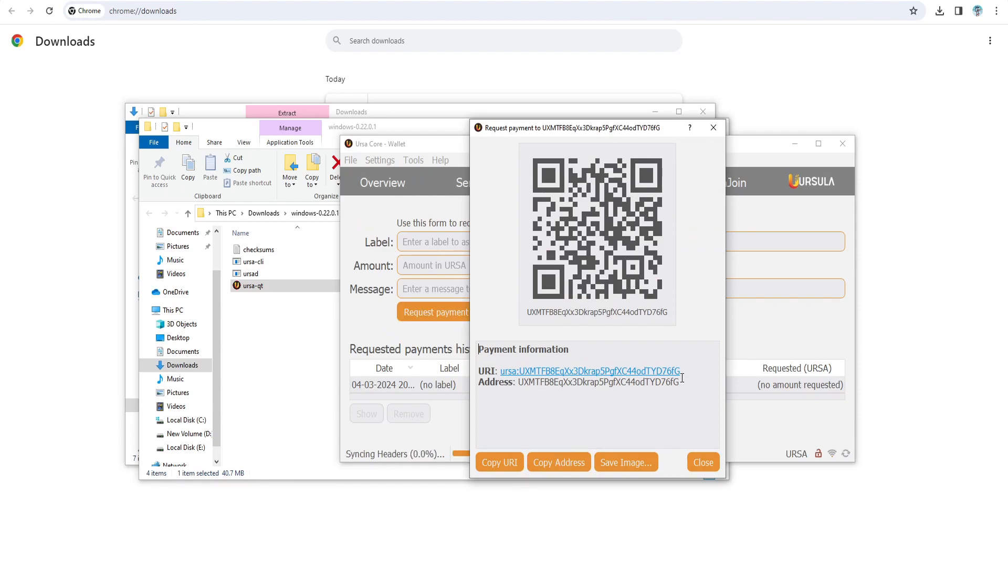
{"action": "left_click", "coordinate": [567, 464]}
{"action": "left_click_drag", "start_coordinate": [517, 383], "coordinate": [687, 386]}
{"action": "left_click", "coordinate": [559, 463]}
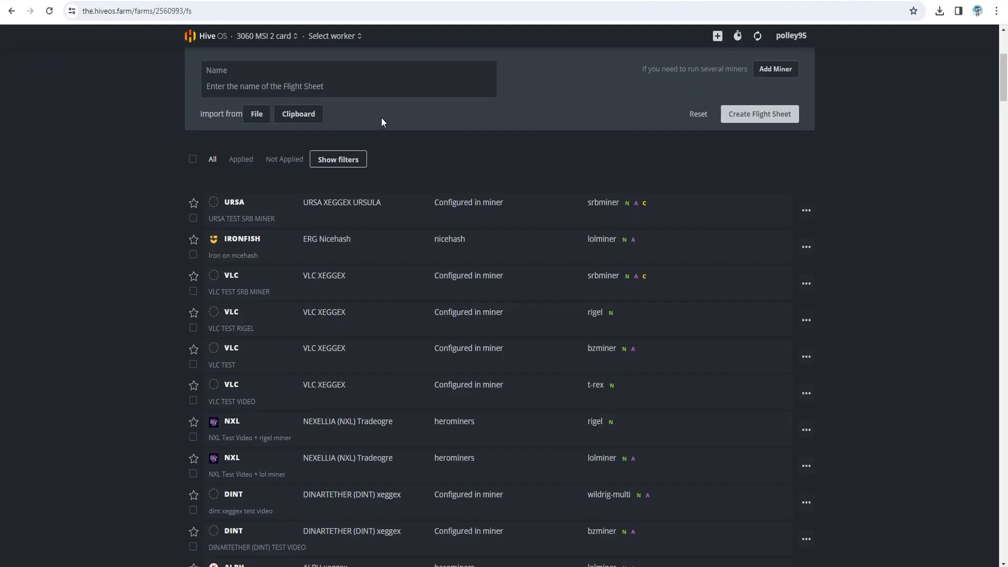
- Create a new Hive OS wallet for the URSA coin with the copied receiving address and the name URSA OWN WALLET
{"action": "scroll", "coordinate": [388, 105], "scroll_direction": "up", "scroll_amount": 3}
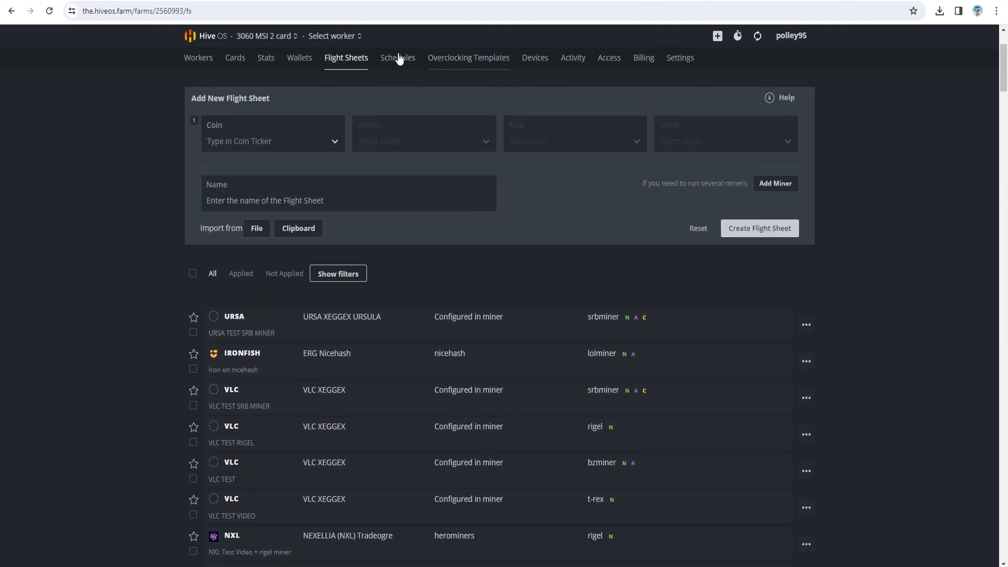
{"action": "left_click", "coordinate": [303, 59]}
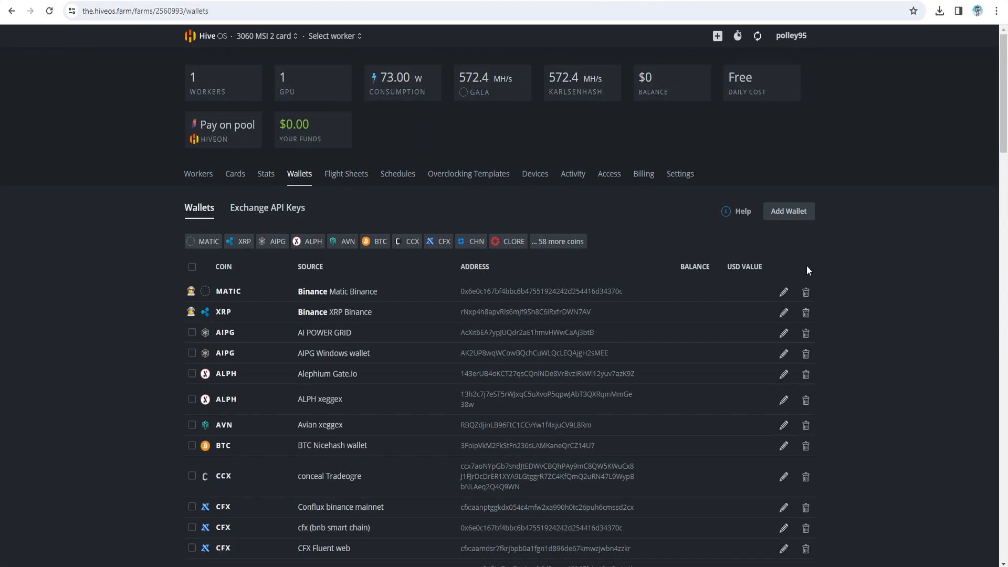
{"action": "left_click", "coordinate": [788, 211]}
{"action": "type", "text": "u"}
{"action": "left_click", "coordinate": [415, 215]}
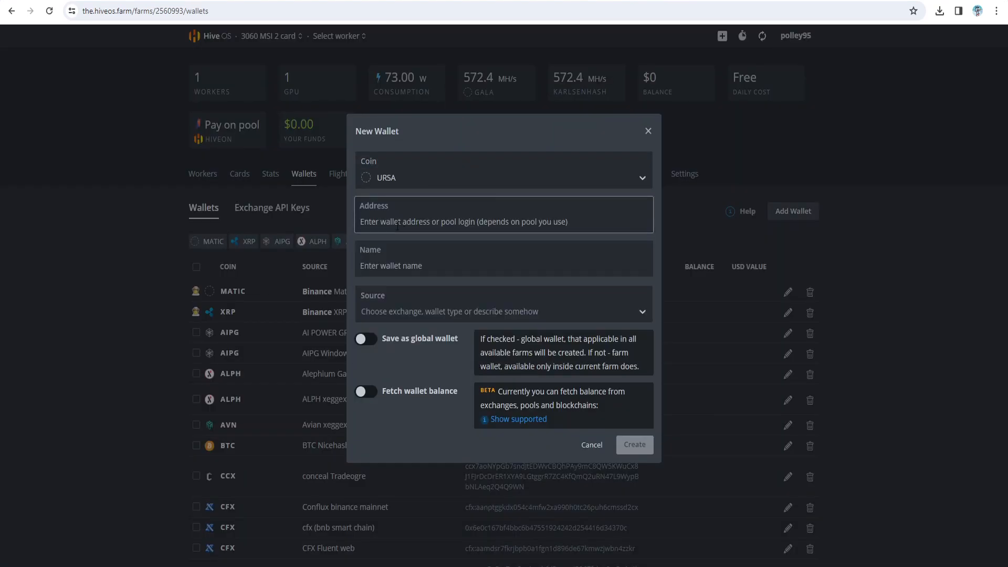
{"action": "key", "text": "ctrl+v"}
{"action": "left_click", "coordinate": [386, 269]}
{"action": "type", "text": "URSA OWN WALLET"}
{"action": "left_click", "coordinate": [631, 444]}
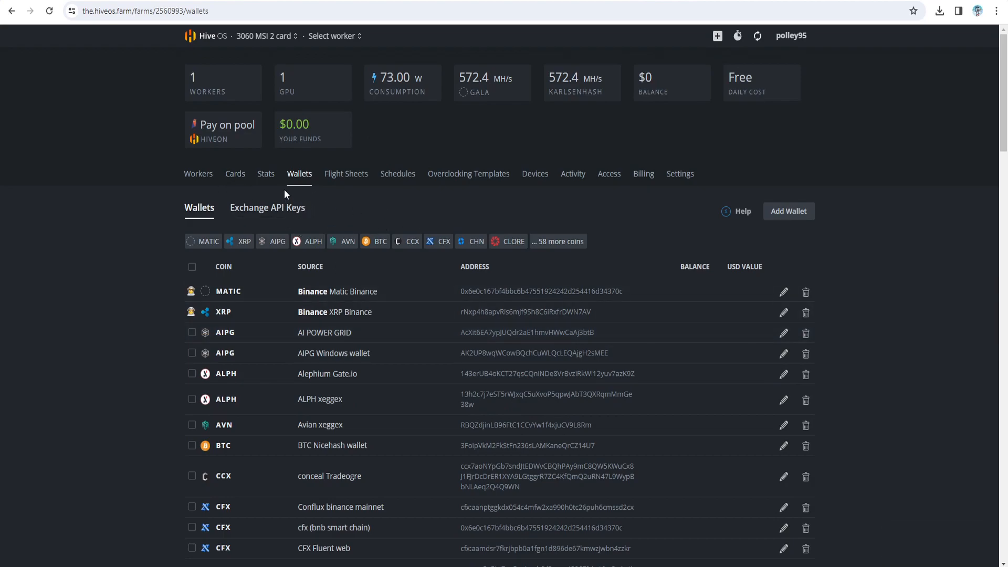
- Reload the wallet list and look for the URSA OWN WALLET entry among the saved wallets
{"action": "key", "text": "F5"}
{"action": "scroll", "coordinate": [967, 471], "scroll_direction": "down", "scroll_amount": 20}
{"action": "scroll", "coordinate": [967, 478], "scroll_direction": "down", "scroll_amount": 3}
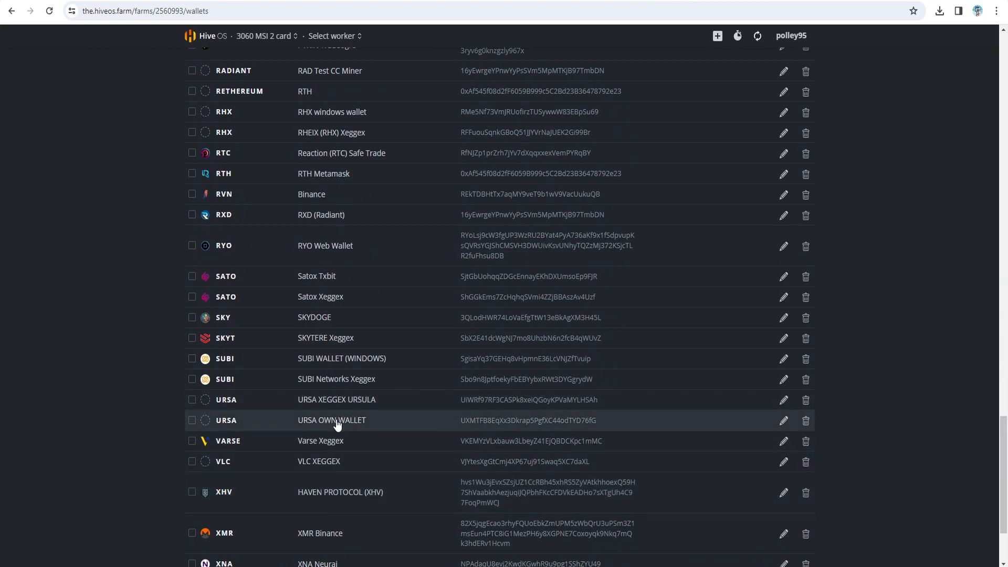
{"action": "scroll", "coordinate": [1005, 449], "scroll_direction": "up", "scroll_amount": 1}
{"action": "left_click_drag", "start_coordinate": [1005, 449], "coordinate": [860, 159]}
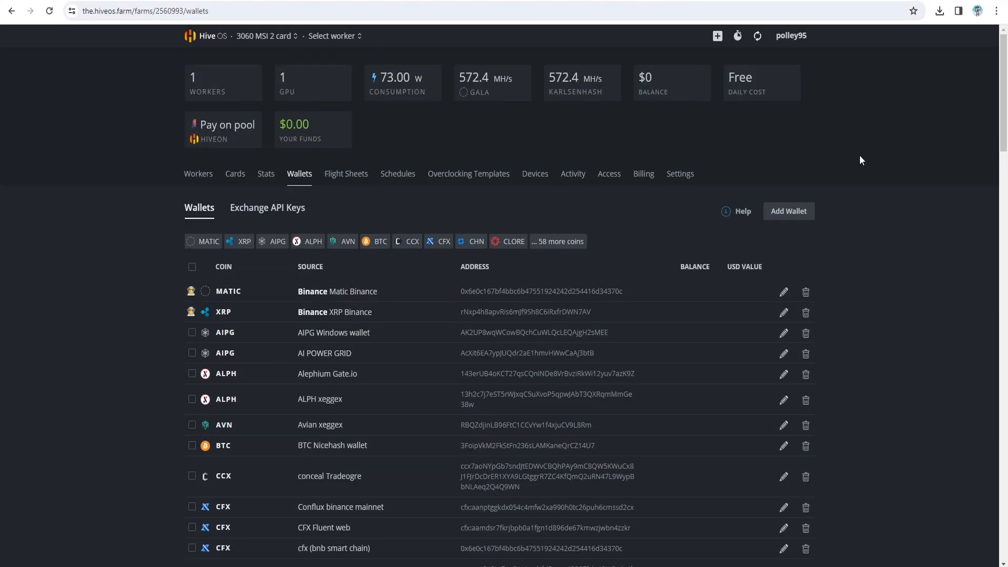
- Edit the URSA TEST SRB MINER flight sheet and bring up its SRBMiner-MULTI miner configuration
{"action": "left_click", "coordinate": [346, 174]}
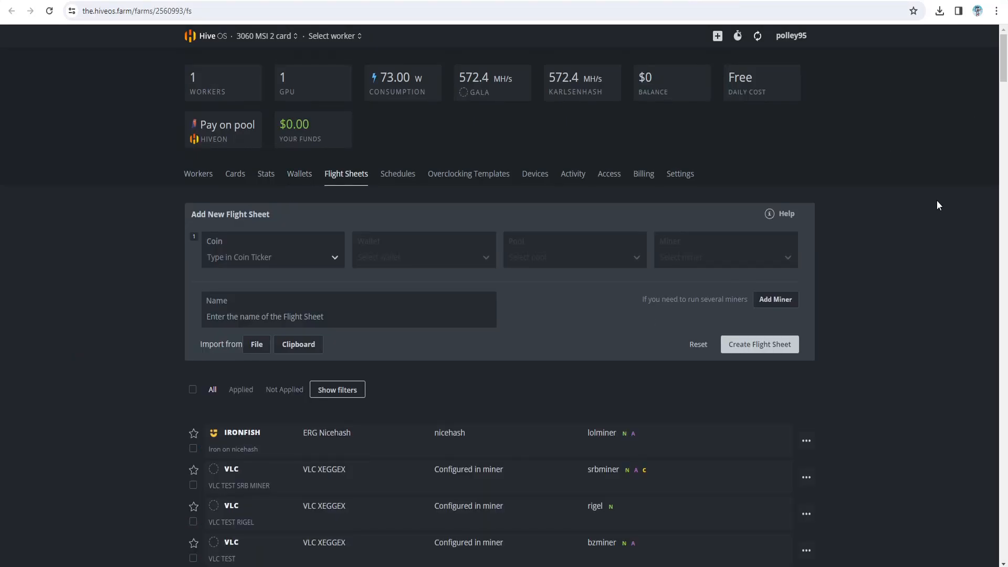
{"action": "left_click_drag", "start_coordinate": [1006, 72], "coordinate": [1006, 89]}
{"action": "left_click", "coordinate": [806, 290]}
{"action": "left_click", "coordinate": [764, 311]}
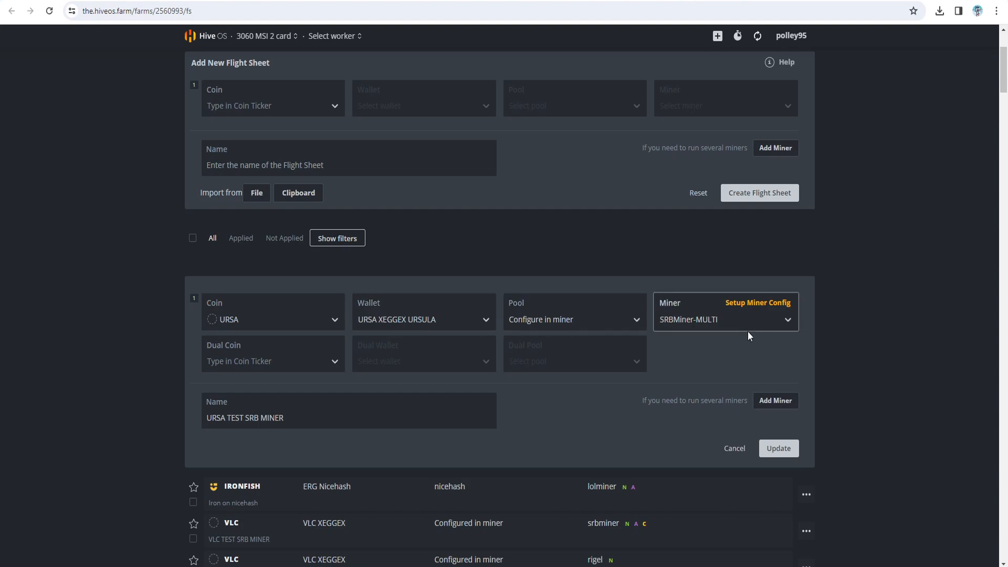
{"action": "left_click", "coordinate": [754, 304]}
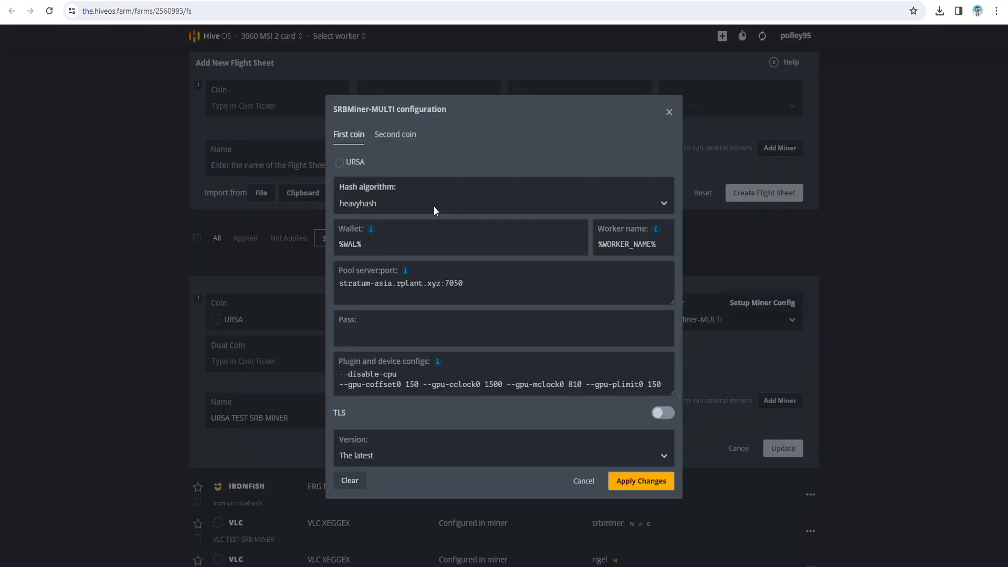
{"action": "mouse_move", "coordinate": [371, 230]}
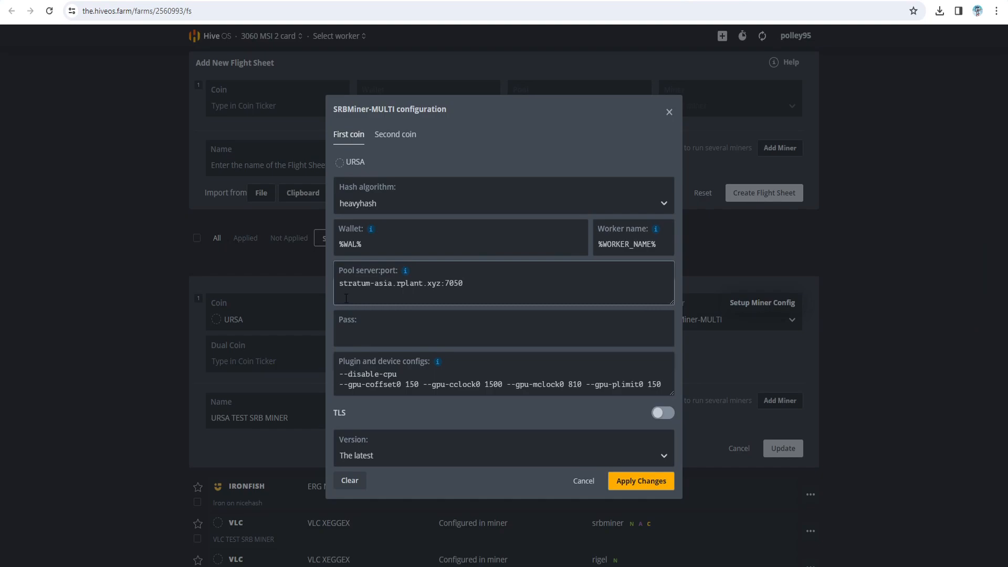
- Switch to the Rplant pool page and choose srbminer-multi, Windows and Asia-Pacific in the URSA miner config
{"action": "left_click", "coordinate": [573, 1]}
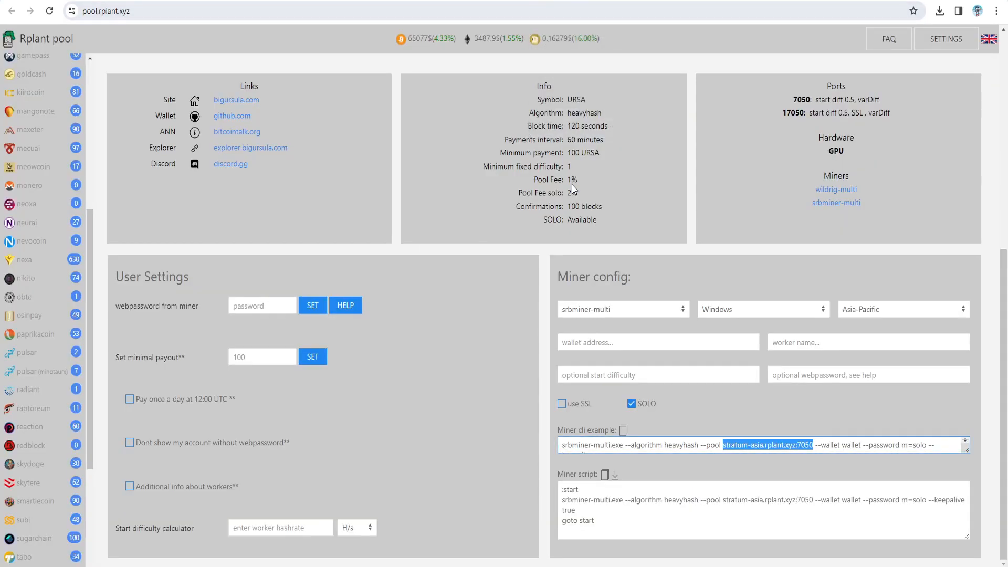
{"action": "left_click", "coordinate": [647, 304]}
{"action": "left_click", "coordinate": [646, 304]}
{"action": "left_click", "coordinate": [773, 305]}
{"action": "left_click", "coordinate": [773, 305]}
{"action": "left_click", "coordinate": [878, 310]}
{"action": "left_click", "coordinate": [854, 336]}
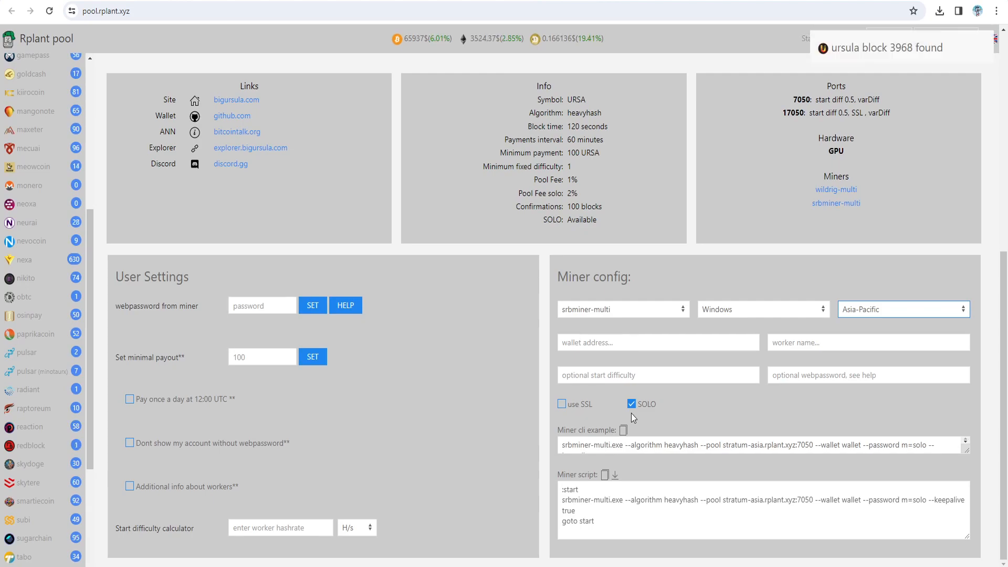
- Try the use SSL and SOLO options in the pool's miner config, and return to SOLO without SSL
{"action": "left_click", "coordinate": [562, 407]}
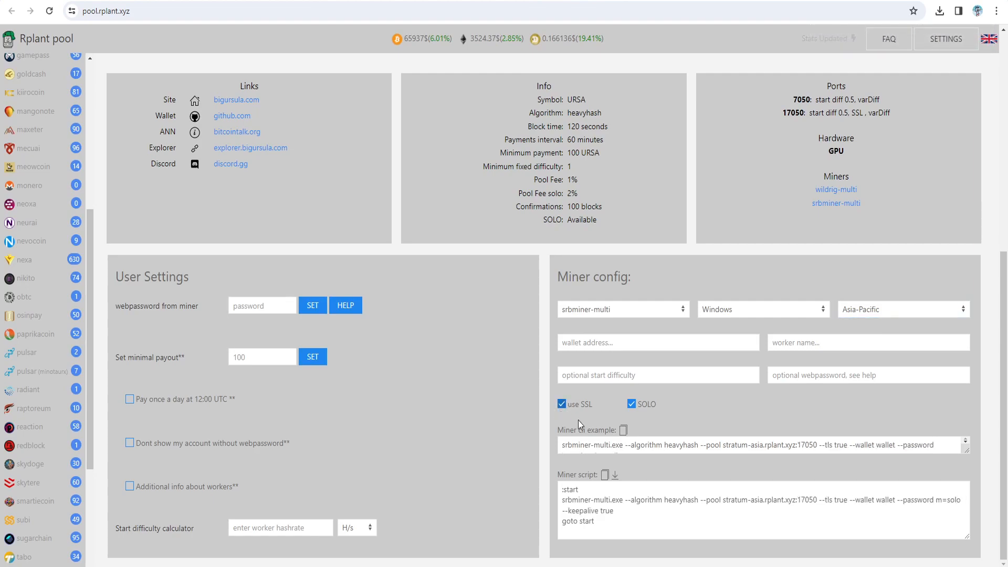
{"action": "left_click", "coordinate": [631, 407]}
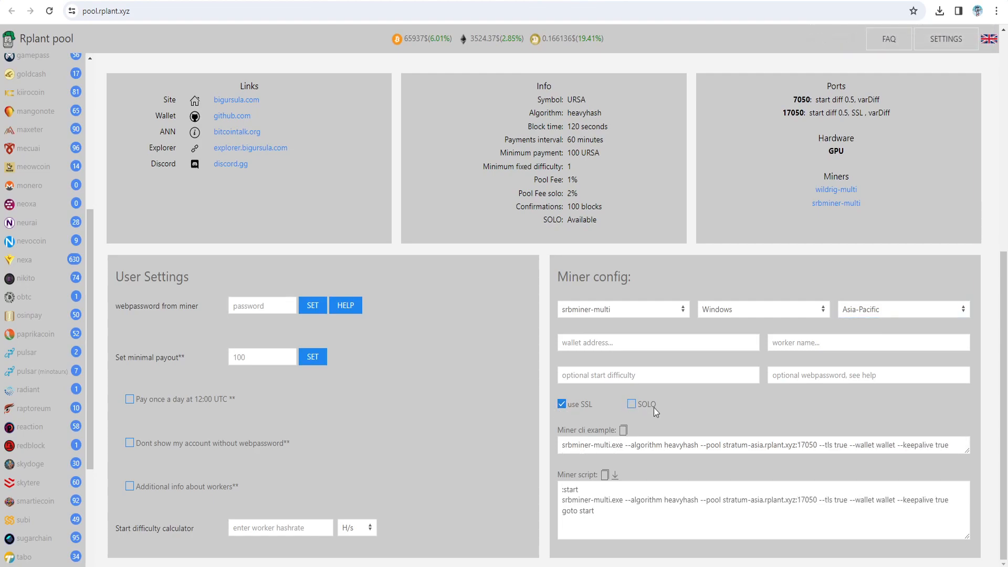
{"action": "left_click", "coordinate": [631, 404]}
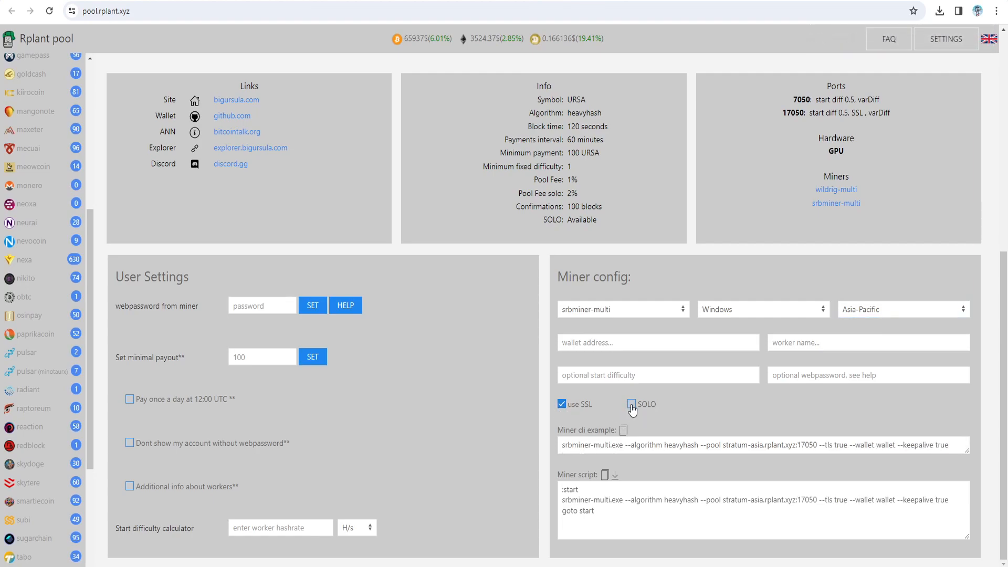
{"action": "left_click", "coordinate": [562, 407]}
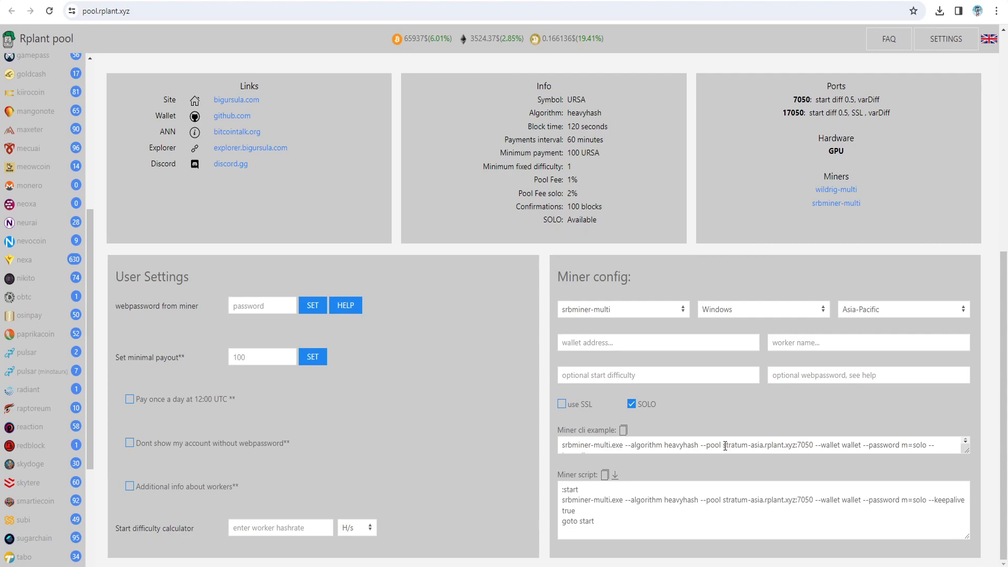
- Copy the pool address stratum-asia.rplant.xyz:7050 from the miner command example and return to the flight sheet's pool server field
{"action": "left_click_drag", "start_coordinate": [723, 446], "coordinate": [813, 446]}
{"action": "right_click", "coordinate": [811, 445]}
{"action": "left_click", "coordinate": [823, 326]}
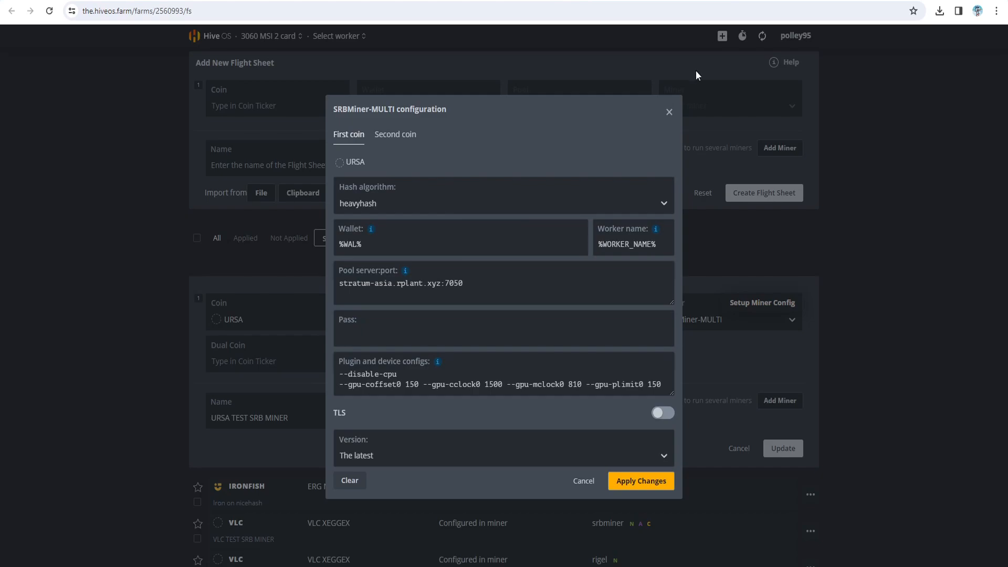
{"action": "left_click", "coordinate": [455, 297]}
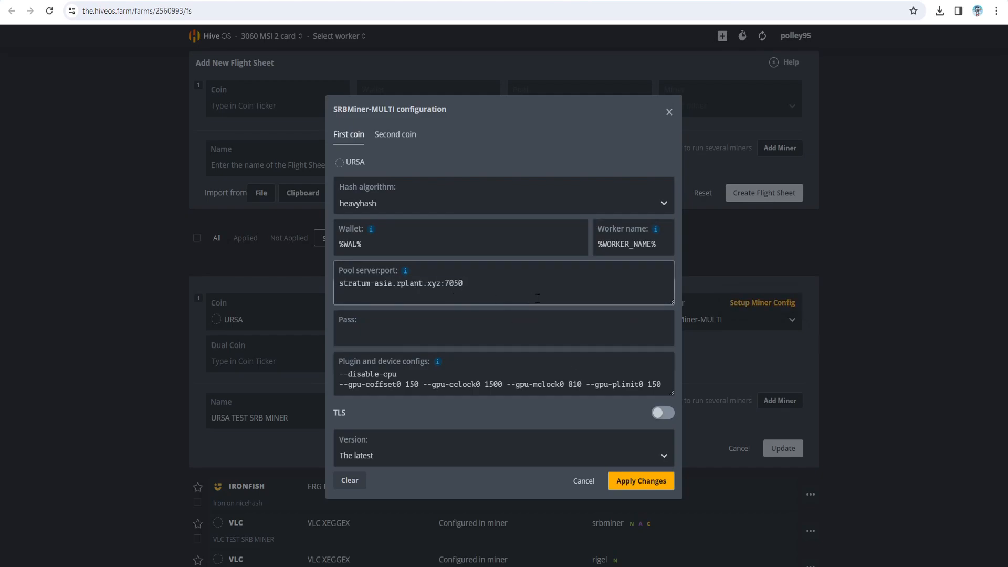
- Check the device parameters against the RTX 3060 overclock settings on hashrate.no, apply the miner configuration and update the flight sheet
{"action": "left_click", "coordinate": [369, 343]}
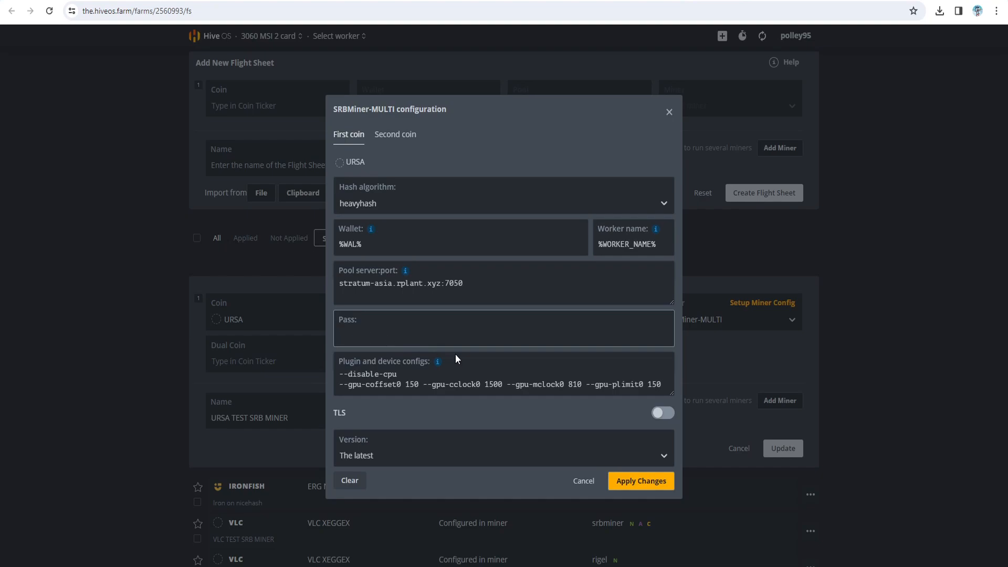
{"action": "mouse_move", "coordinate": [439, 364]}
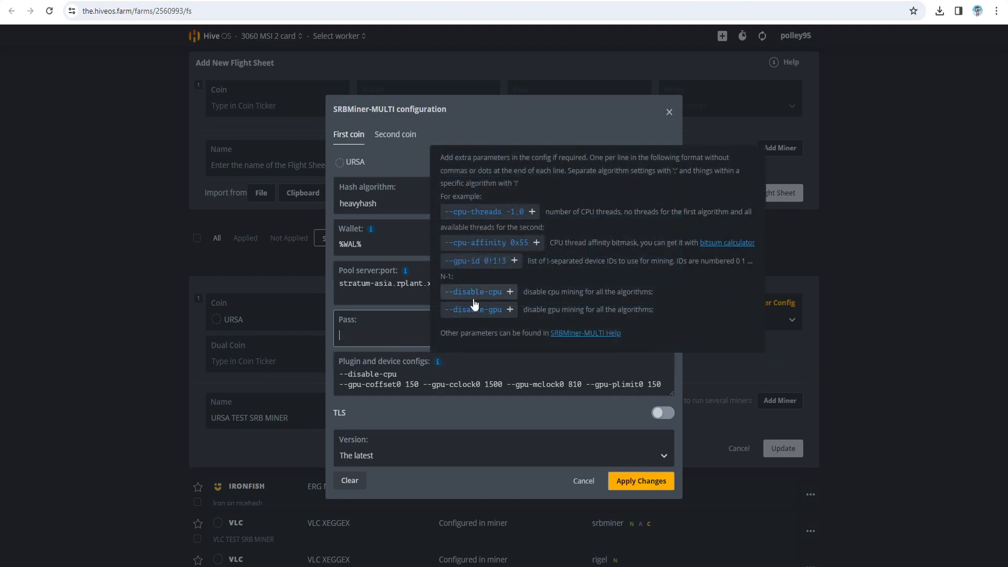
{"action": "left_click", "coordinate": [188, 1]}
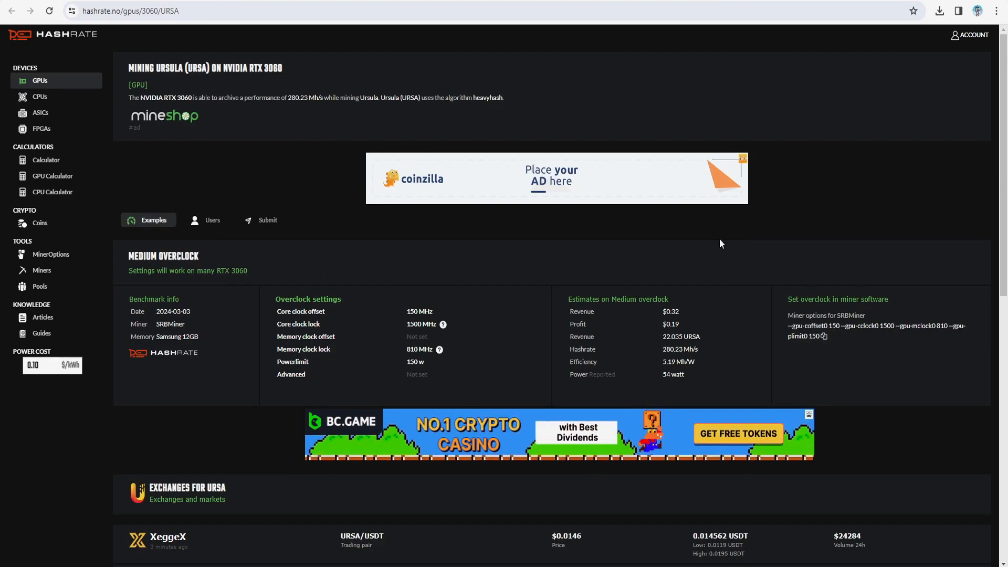
{"action": "left_click", "coordinate": [710, 2]}
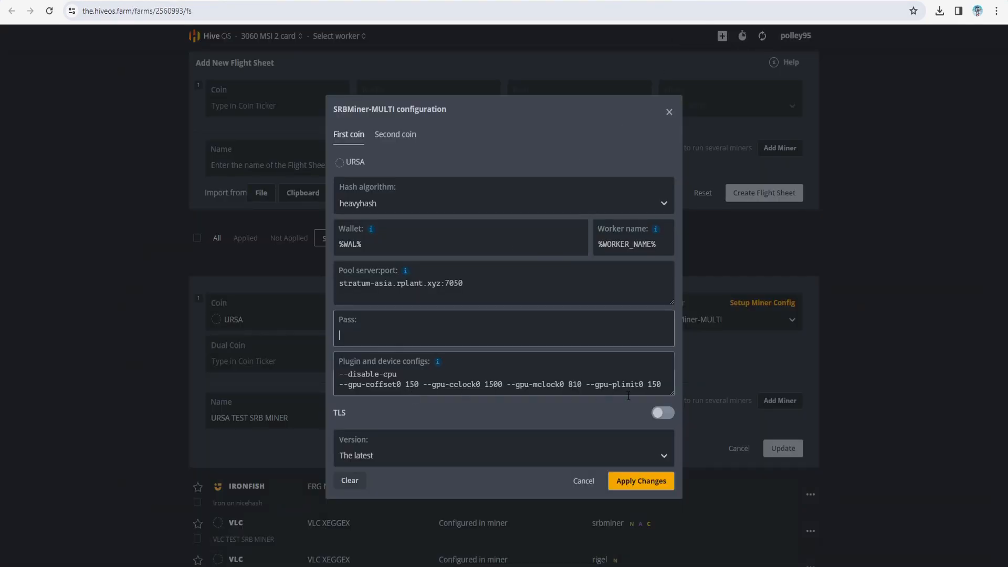
{"action": "left_click", "coordinate": [647, 479]}
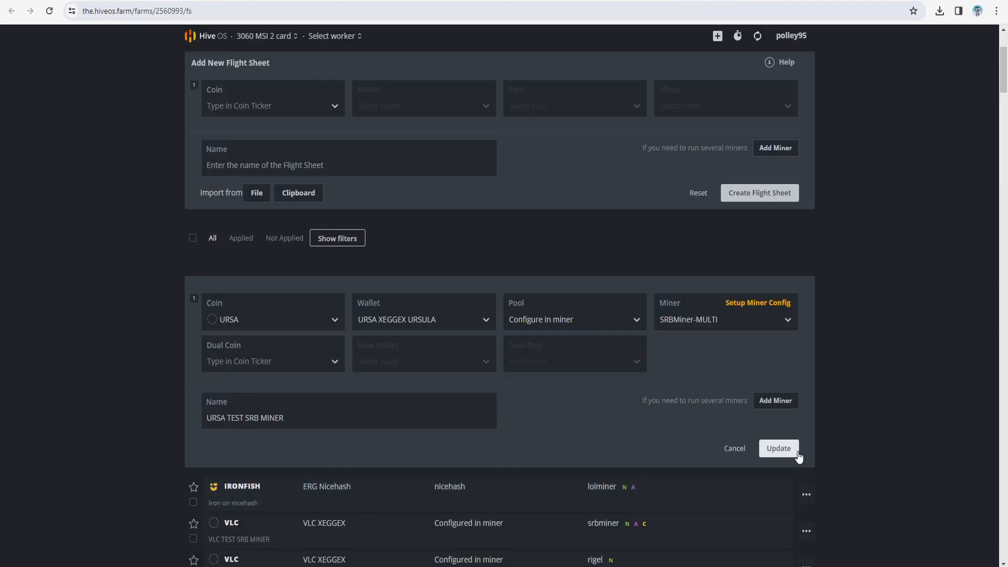
{"action": "left_click", "coordinate": [782, 454]}
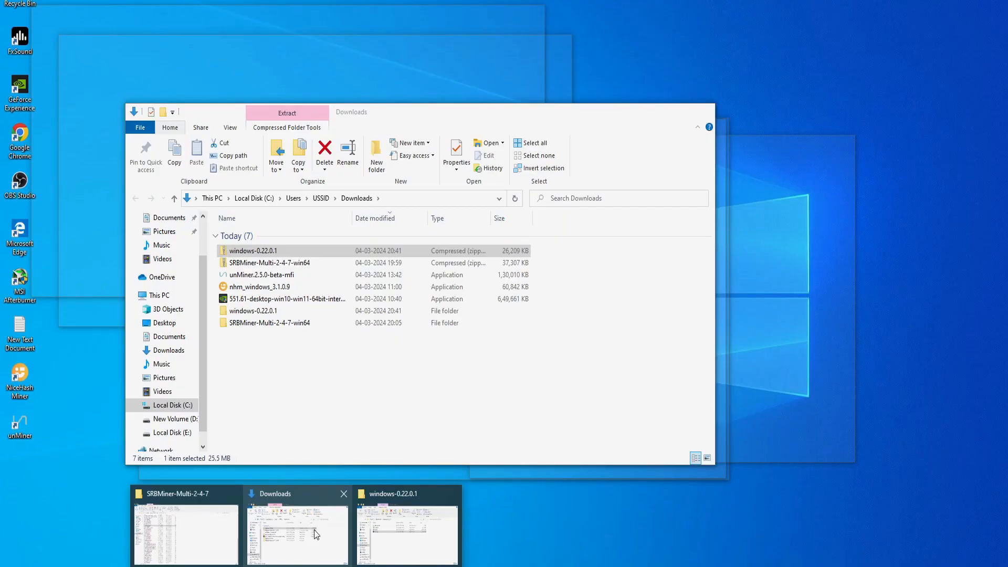
- Set the SRBMiner-MULTI application in the extracted SRBMiner-Multi-2-4-7 folder to always run as an administrator
{"action": "left_click", "coordinate": [316, 534]}
{"action": "double_click", "coordinate": [288, 323]}
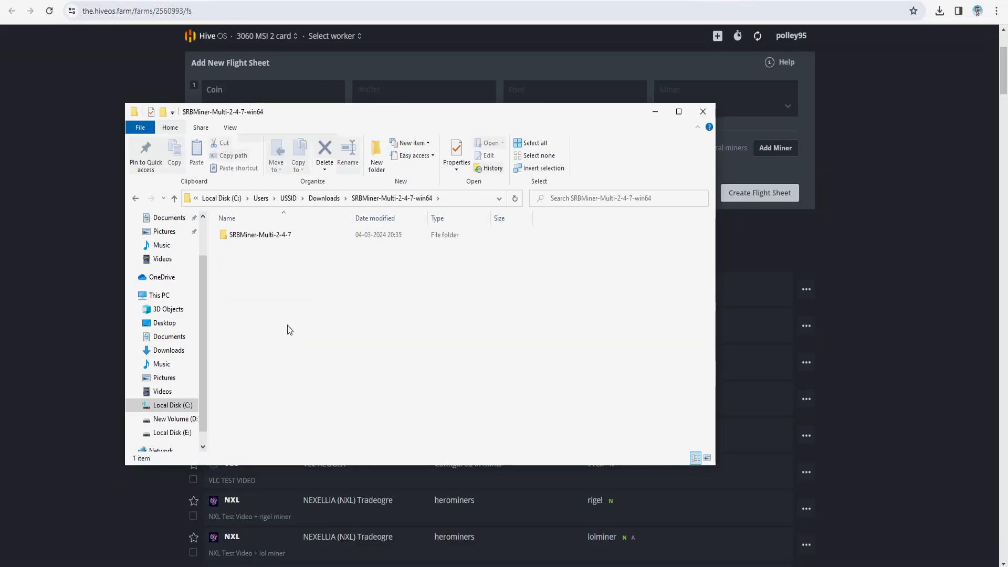
{"action": "double_click", "coordinate": [272, 236]}
{"action": "right_click", "coordinate": [261, 332]}
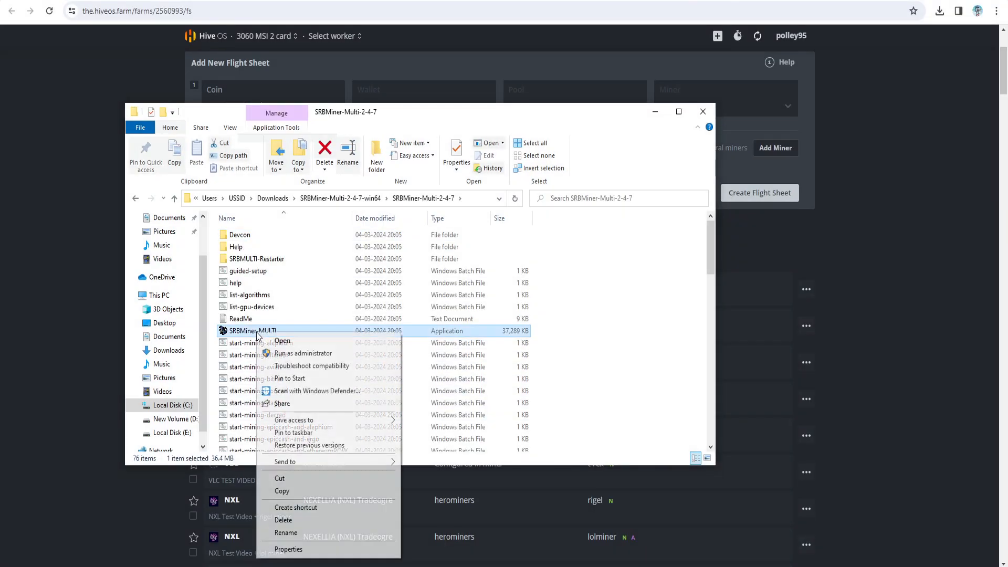
{"action": "left_click", "coordinate": [295, 547]}
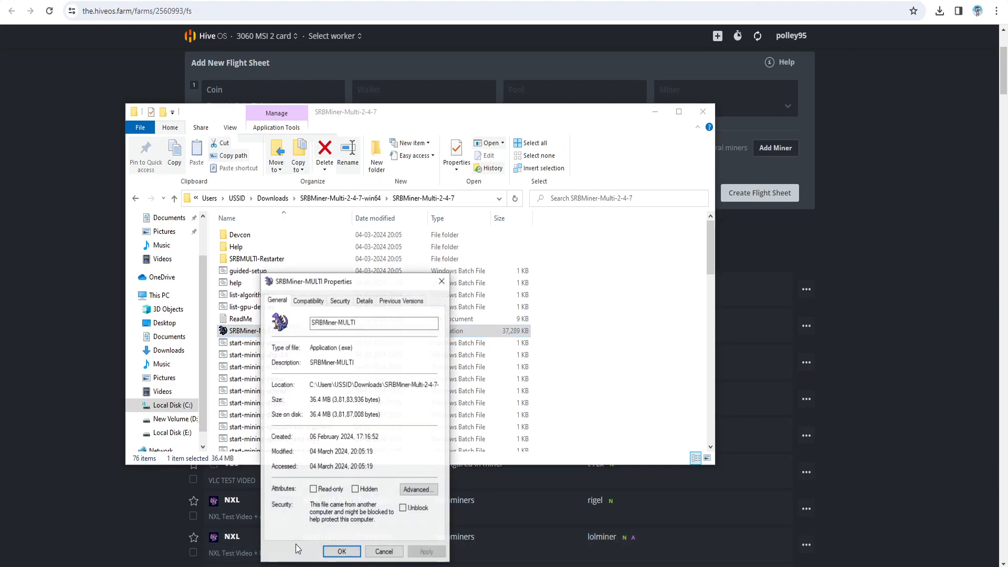
{"action": "left_click", "coordinate": [308, 301]}
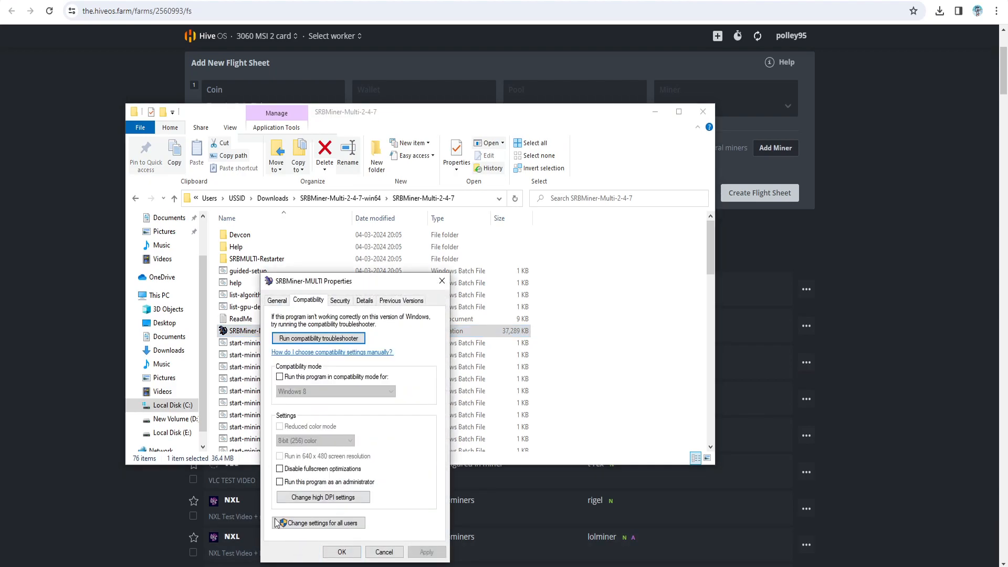
{"action": "left_click", "coordinate": [280, 482]}
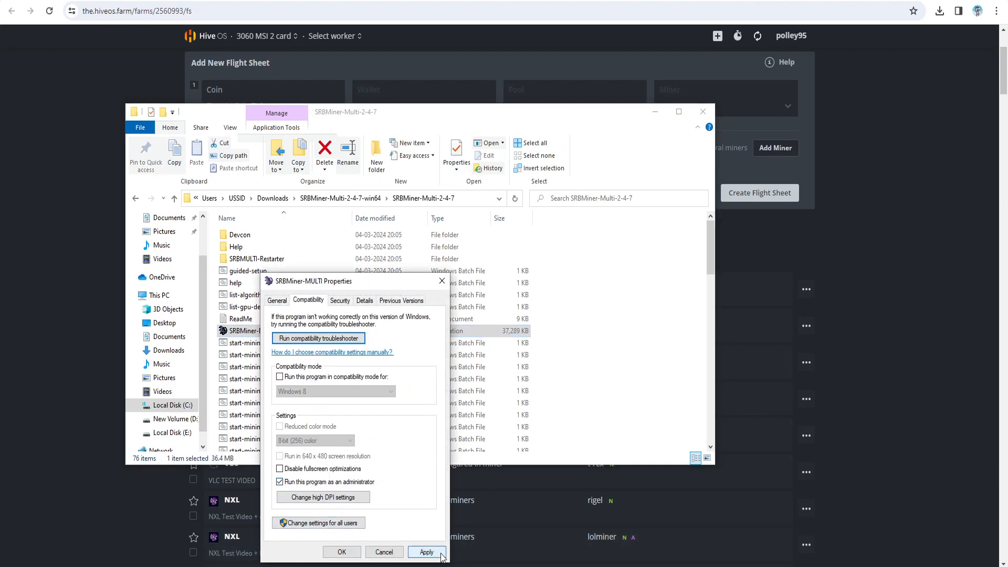
{"action": "left_click", "coordinate": [441, 554]}
{"action": "left_click", "coordinate": [344, 553]}
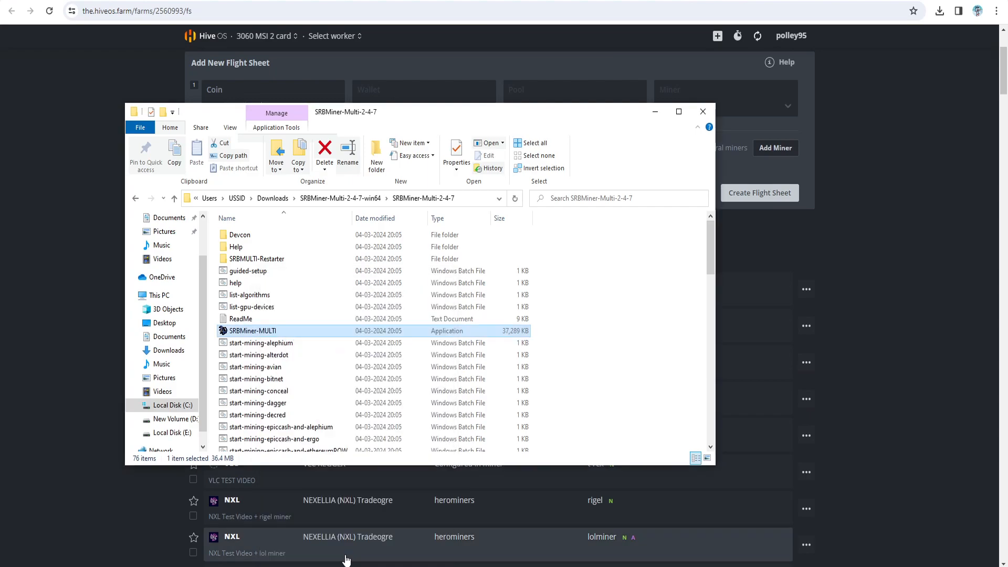
- Maximize the miner folder window and open the start-mining-ursa batch file for editing
{"action": "left_click_drag", "start_coordinate": [711, 248], "coordinate": [705, 358]}
{"action": "left_click", "coordinate": [678, 112]}
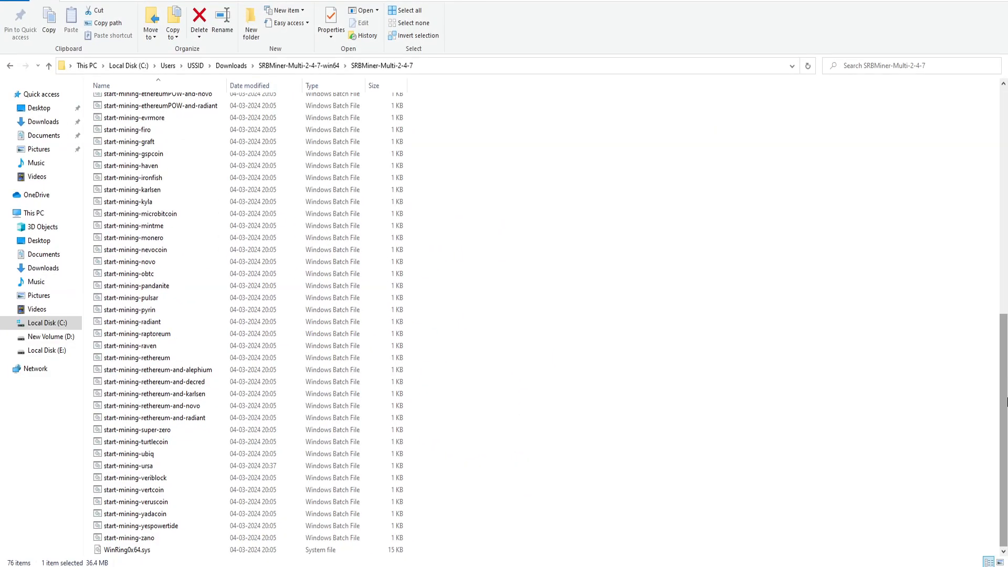
{"action": "left_click", "coordinate": [139, 470]}
{"action": "right_click", "coordinate": [139, 471]}
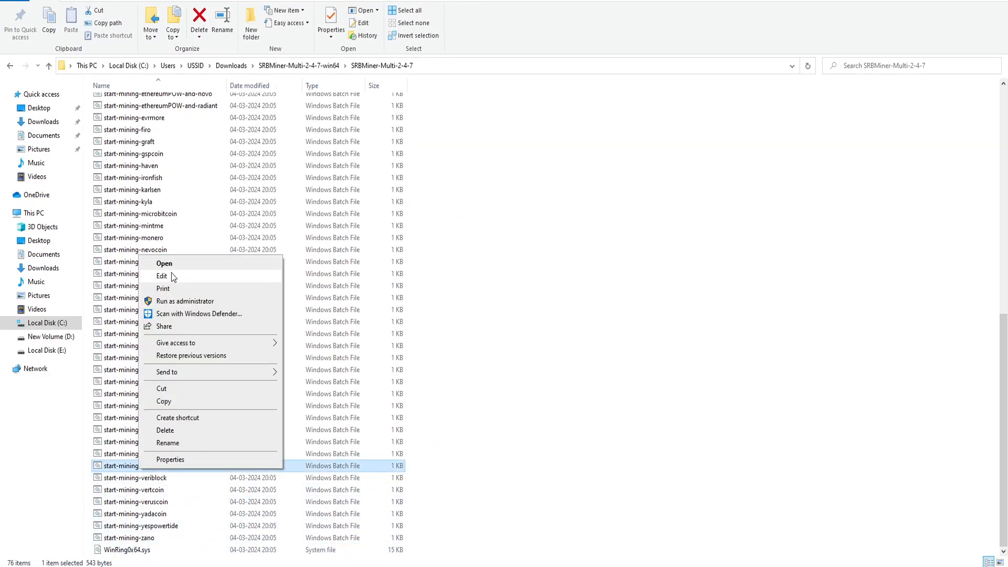
{"action": "left_click", "coordinate": [171, 273]}
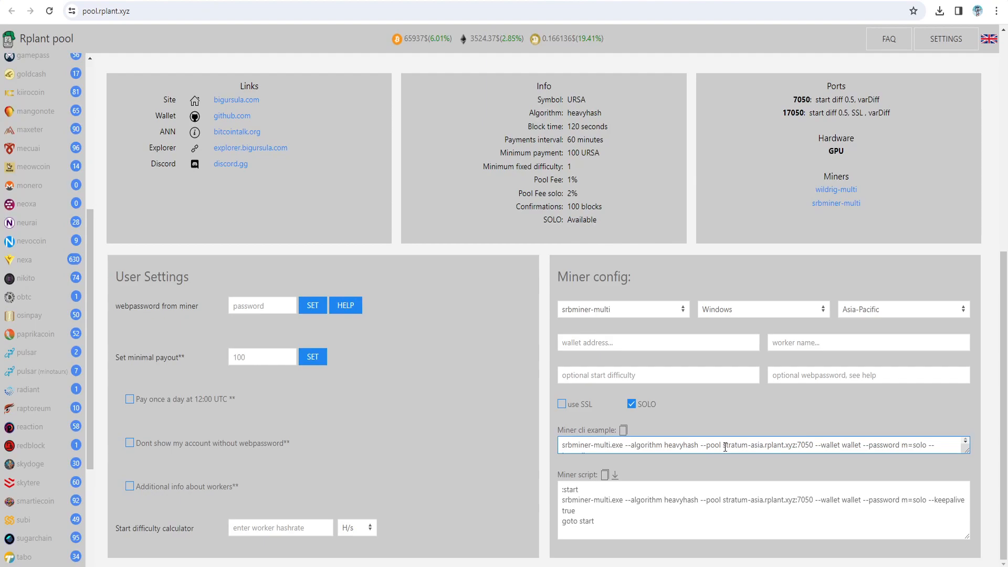
- Enlarge the miner command example on the Rplant pool page and select the pool address stratum-asia.rplant.xyz:7050
{"action": "left_click_drag", "start_coordinate": [725, 447], "coordinate": [765, 451]}
{"action": "left_click", "coordinate": [765, 451]}
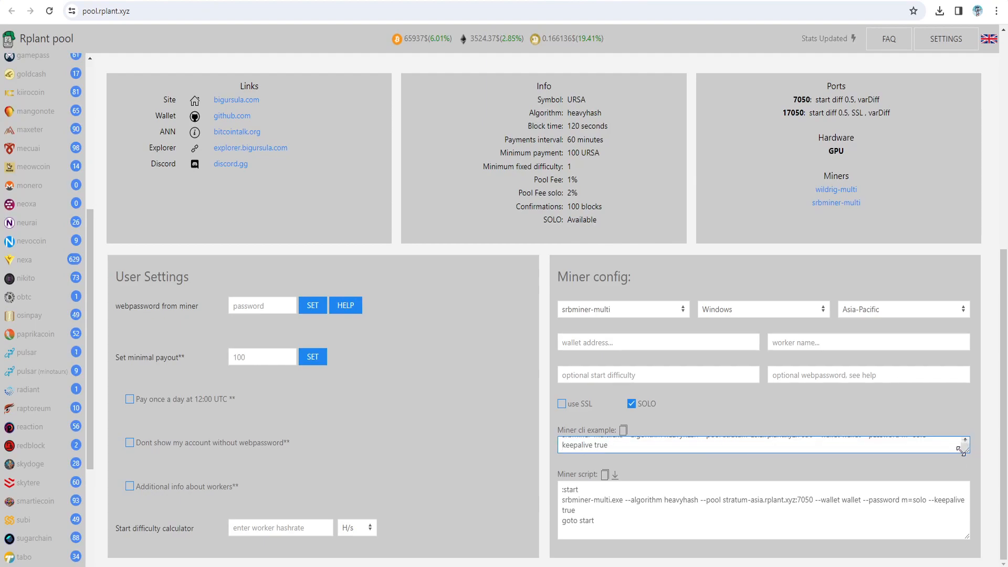
{"action": "left_click_drag", "start_coordinate": [962, 451], "coordinate": [964, 481]}
{"action": "left_click_drag", "start_coordinate": [723, 412], "coordinate": [814, 415]}
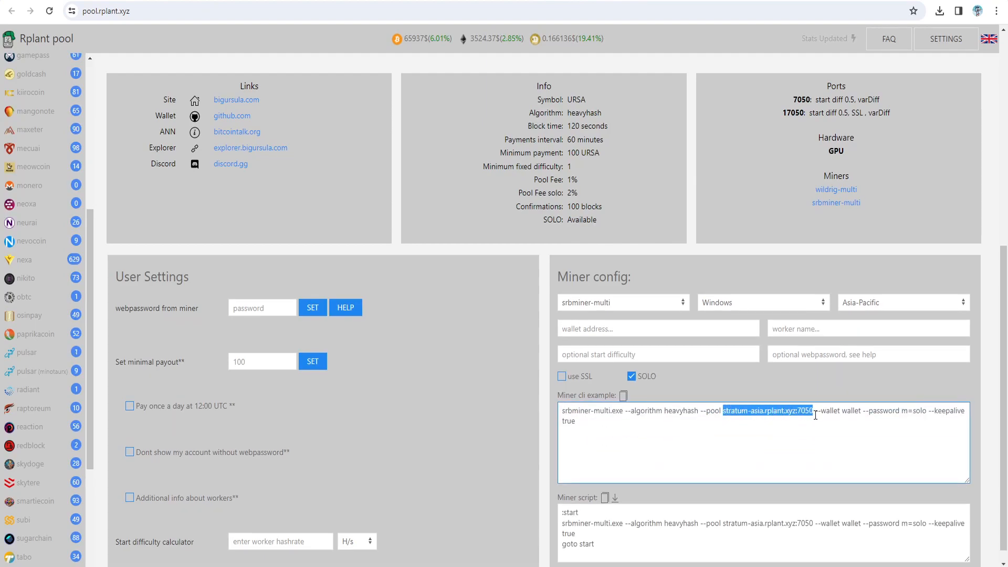
- Set the pool in the start-mining-ursa batch file to stratum-asia.rplant.xyz:7050, save the file and close it
{"action": "key", "text": "alt+Tab"}
{"action": "left_click_drag", "start_coordinate": [571, 214], "coordinate": [452, 214]}
{"action": "left_click", "coordinate": [616, 270]}
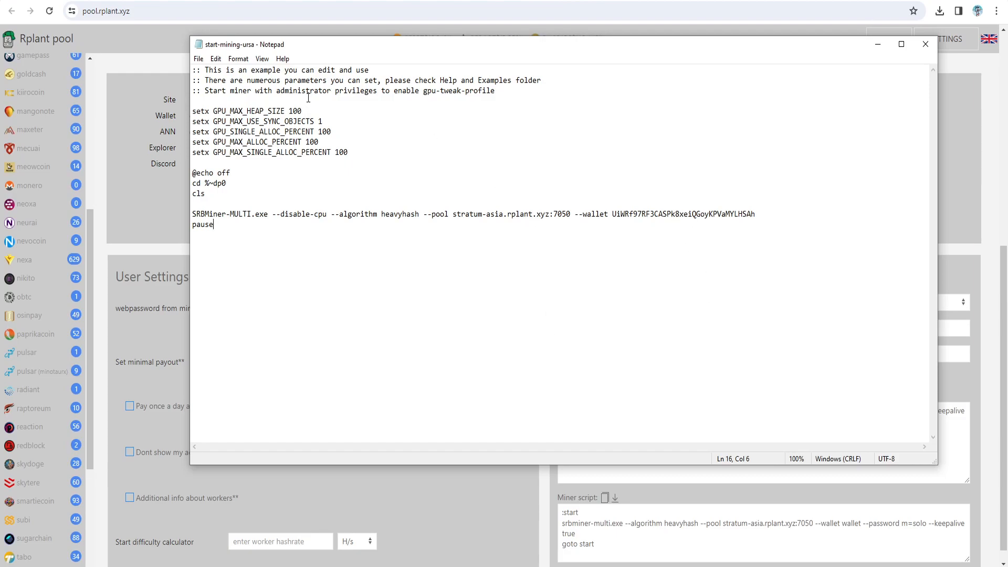
{"action": "left_click", "coordinate": [199, 59]}
{"action": "left_click", "coordinate": [203, 109]}
{"action": "left_click", "coordinate": [925, 42]}
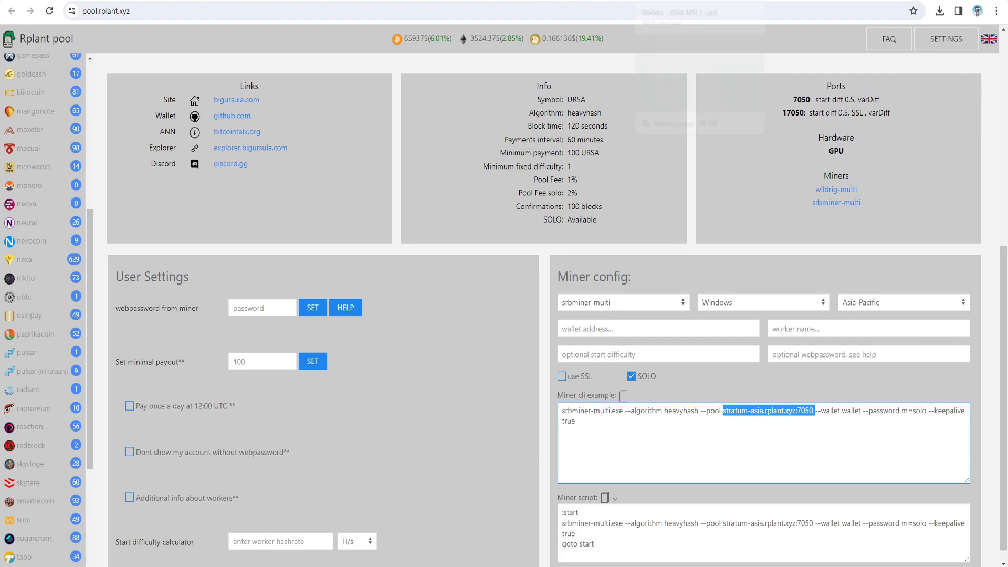
- Switch to Hive OS, open the rig in the 3060 MSI 2 card farm and apply the URSA TEST SRB MINER flight sheet
{"action": "left_click", "coordinate": [704, 1]}
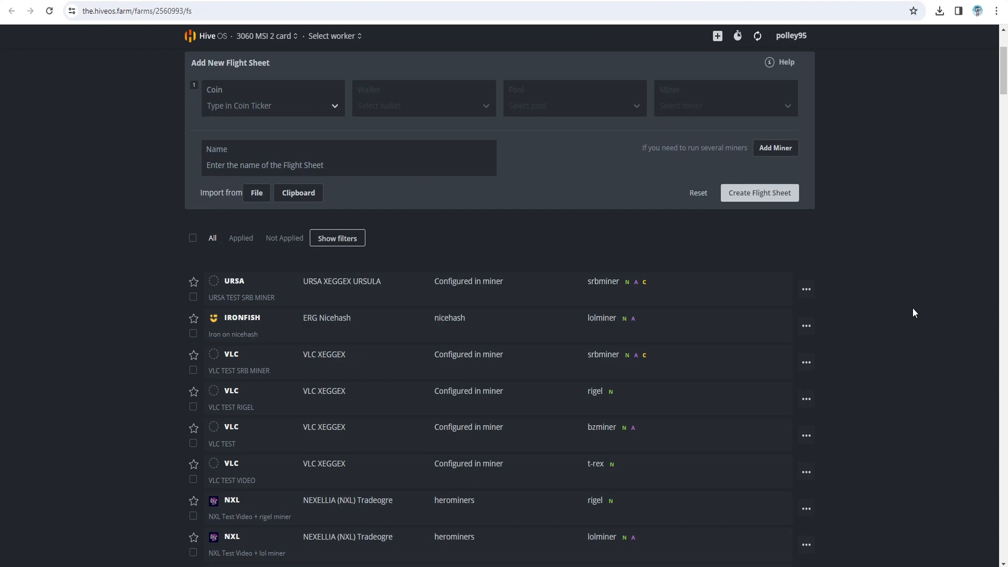
{"action": "scroll", "coordinate": [912, 313], "scroll_direction": "up", "scroll_amount": 3}
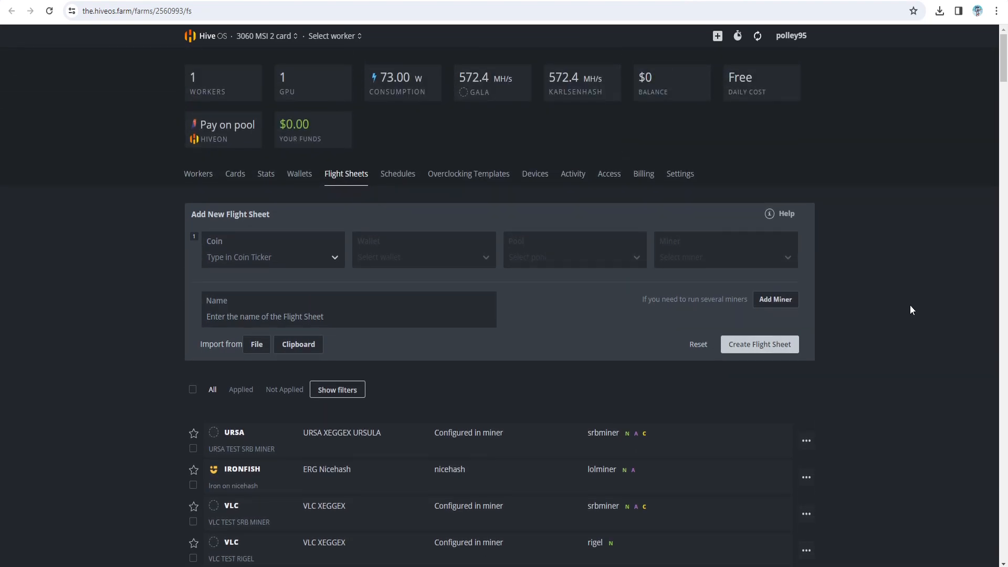
{"action": "left_click", "coordinate": [226, 1]}
{"action": "left_click", "coordinate": [189, 180]}
{"action": "left_click", "coordinate": [231, 241]}
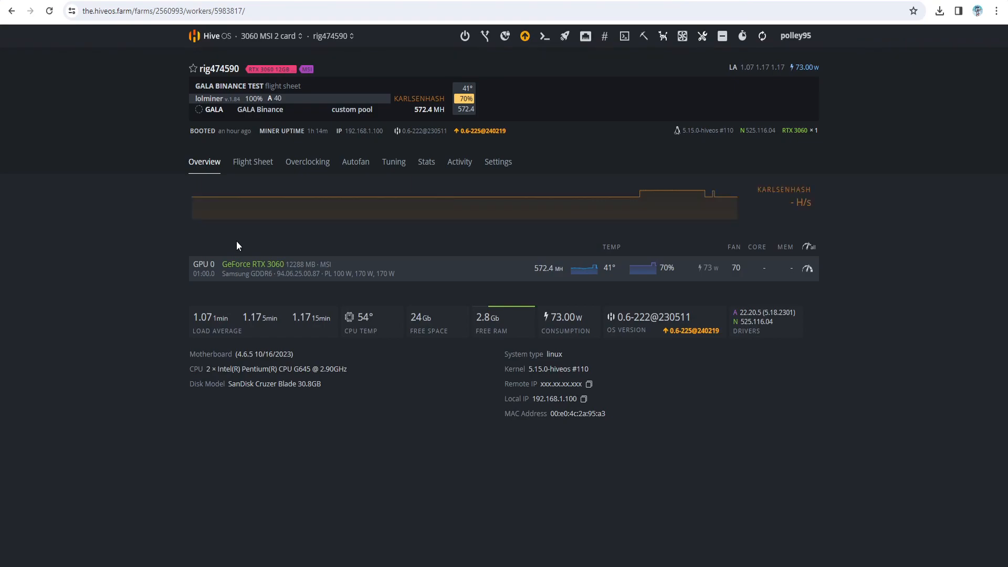
{"action": "left_click", "coordinate": [248, 162]}
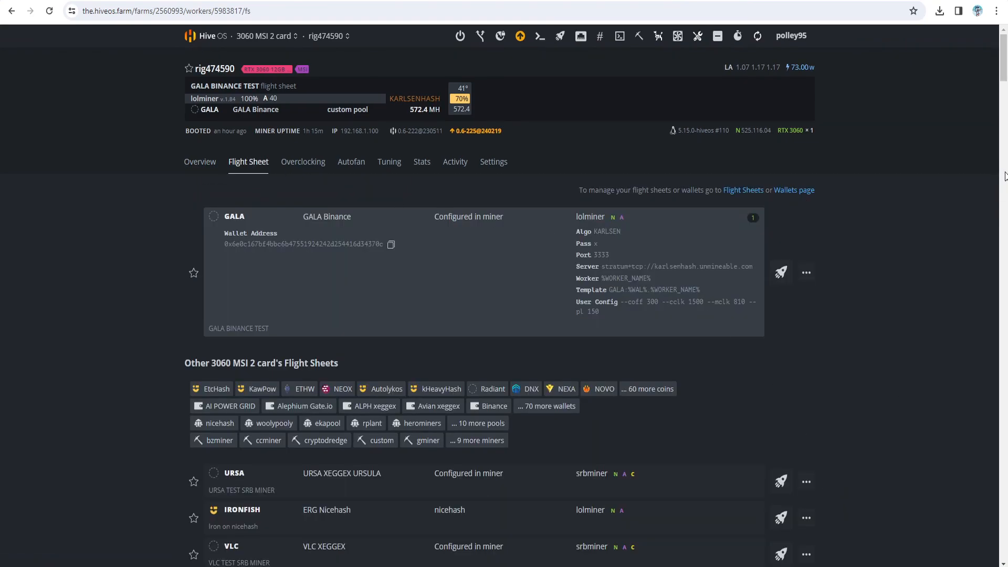
{"action": "scroll", "coordinate": [1006, 81], "scroll_direction": "down", "scroll_amount": 3}
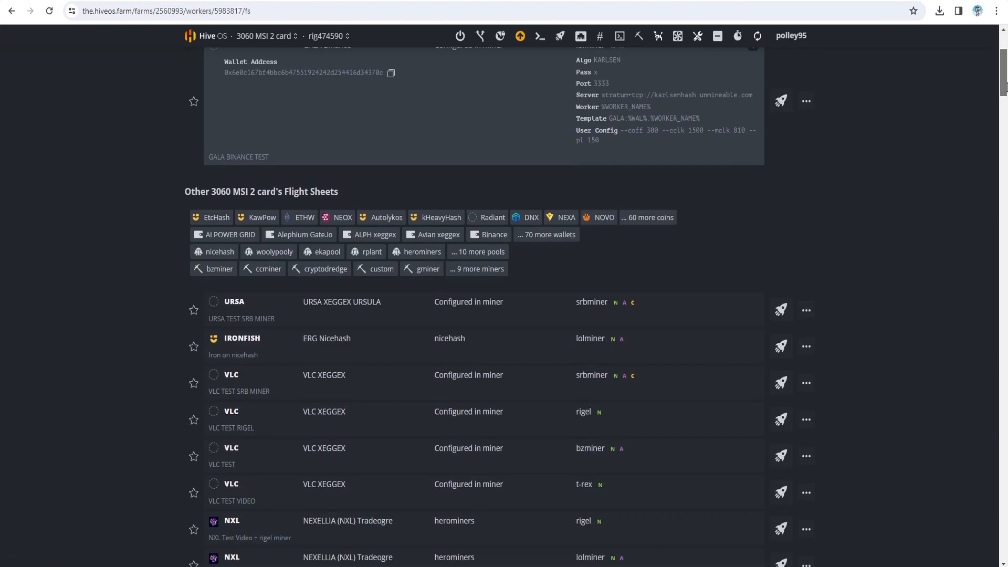
{"action": "left_click", "coordinate": [782, 310]}
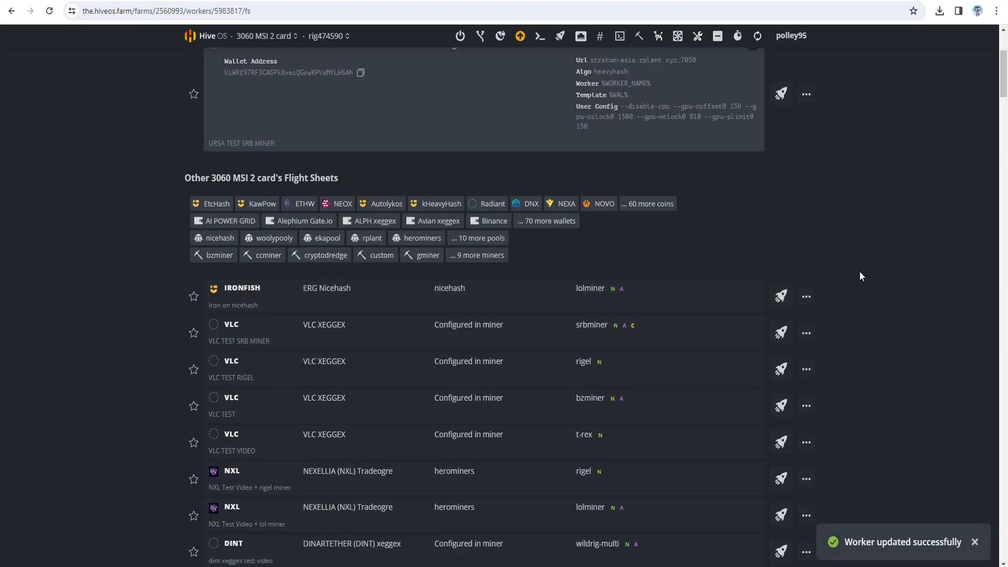
- Review the applied URSA flight sheet and the rig's overview, refreshing the mining data
{"action": "scroll", "coordinate": [982, 93], "scroll_direction": "up", "scroll_amount": 3}
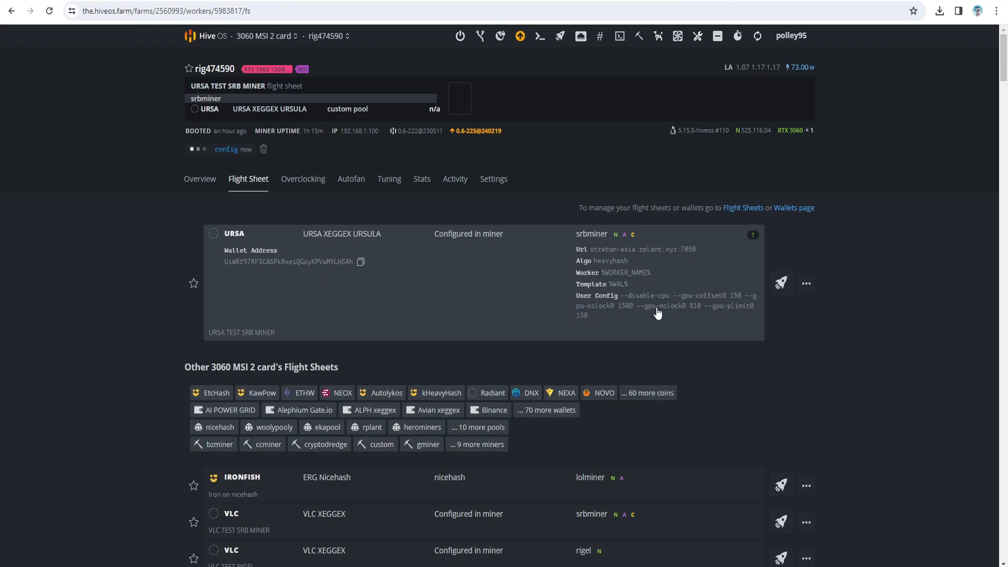
{"action": "left_click", "coordinate": [199, 182]}
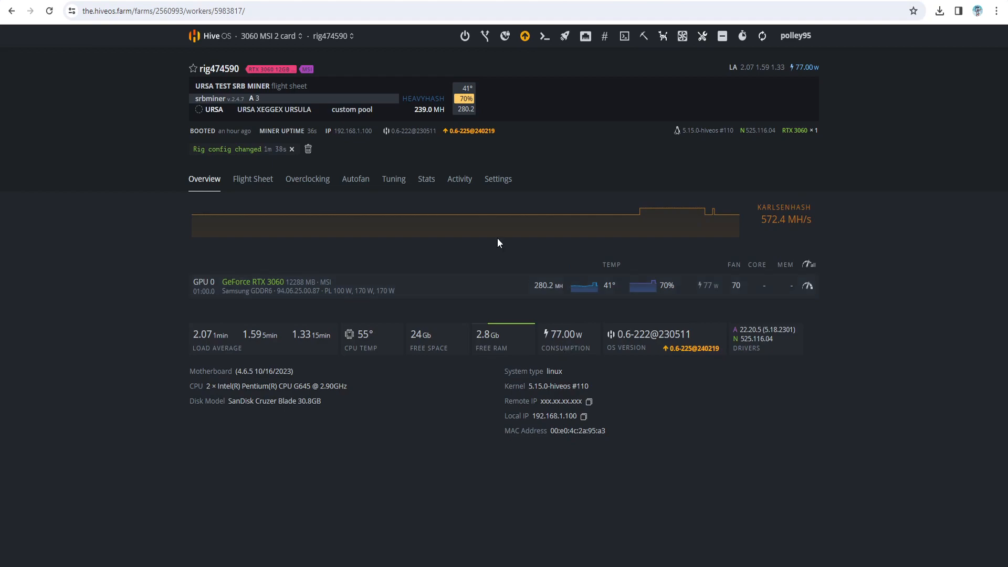
{"action": "left_click", "coordinate": [369, 2]}
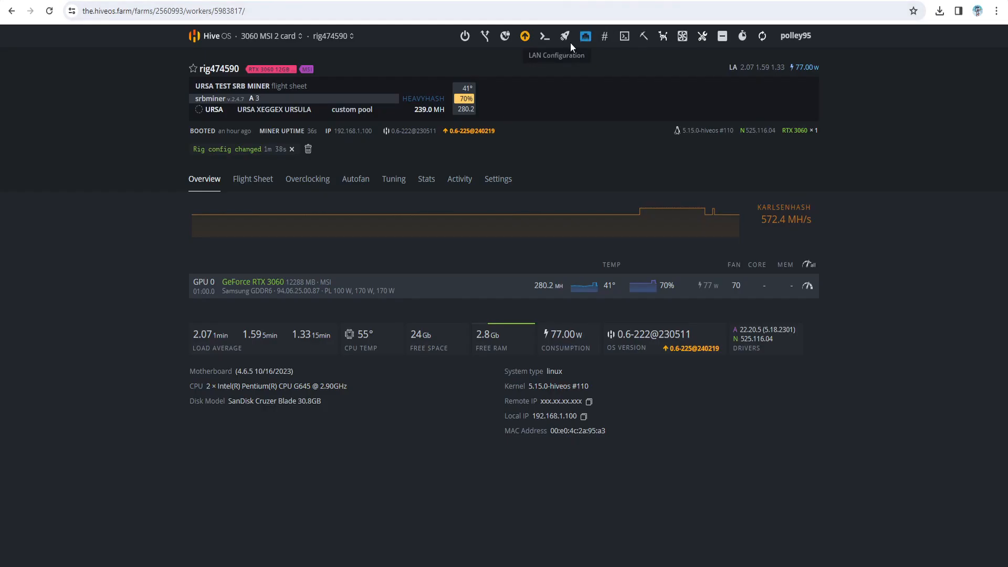
{"action": "left_click", "coordinate": [761, 38]}
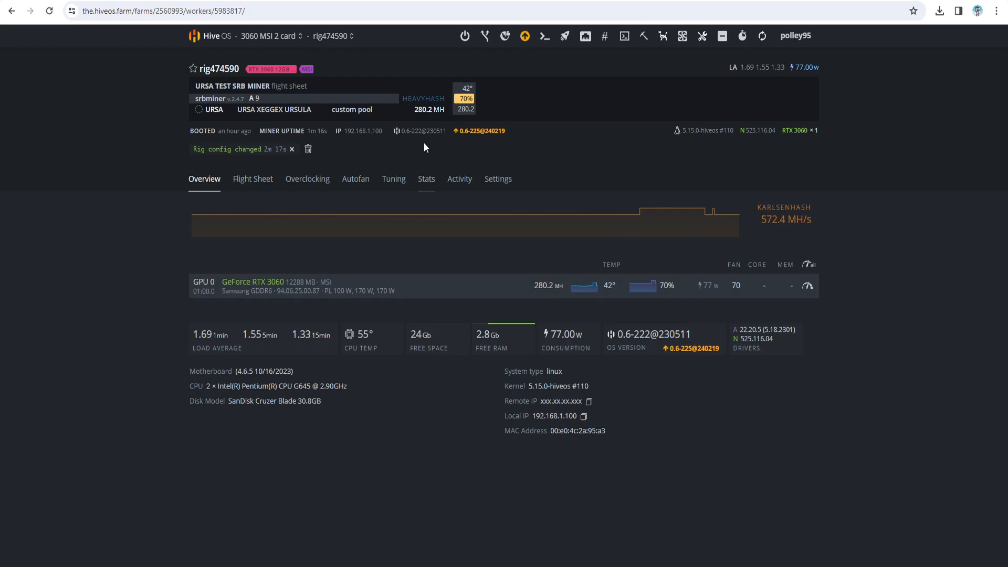
- Compare the rig's URSA hashrate and power draw with the RTX 3060 figures on hashrate.no and refresh the rig data
{"action": "left_click", "coordinate": [383, 1]}
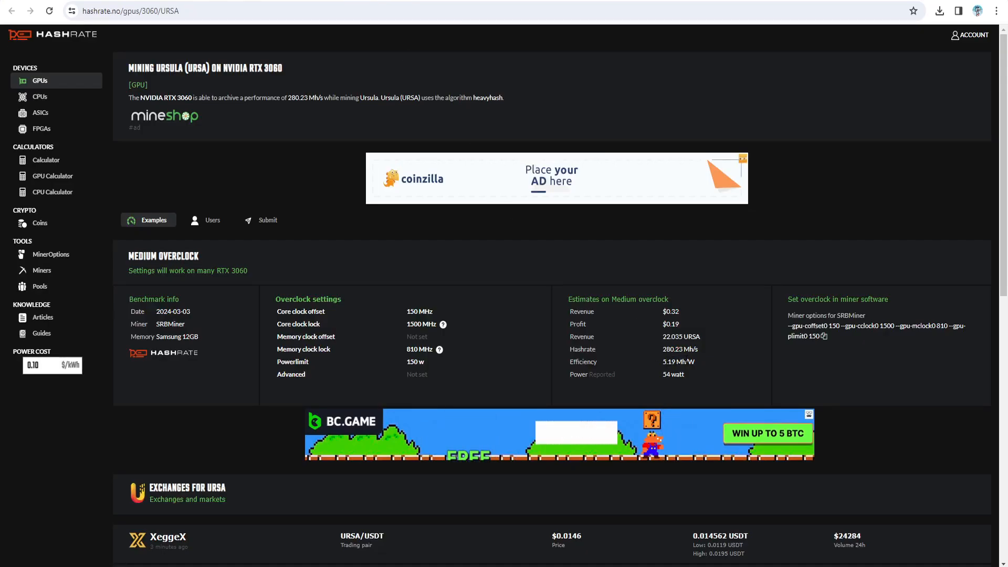
{"action": "key", "text": "ctrl+Tab"}
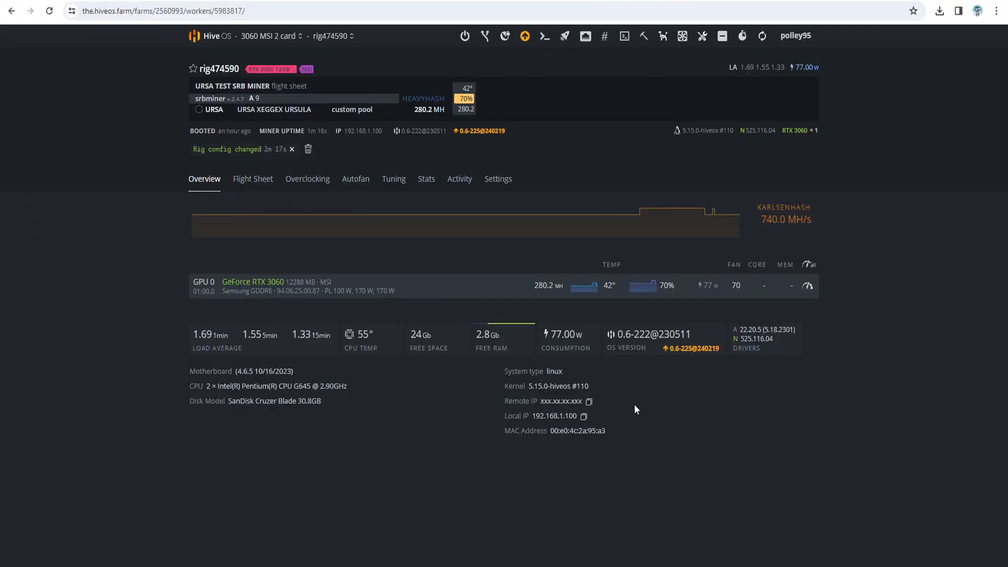
{"action": "key", "text": "ctrl+Tab"}
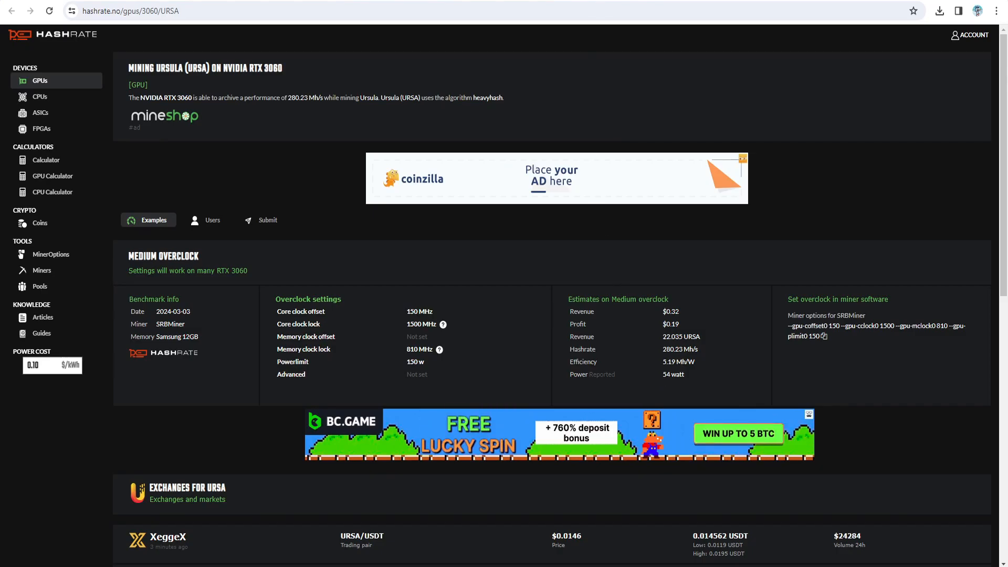
{"action": "key", "text": "ctrl+Tab"}
{"action": "left_click", "coordinate": [764, 40]}
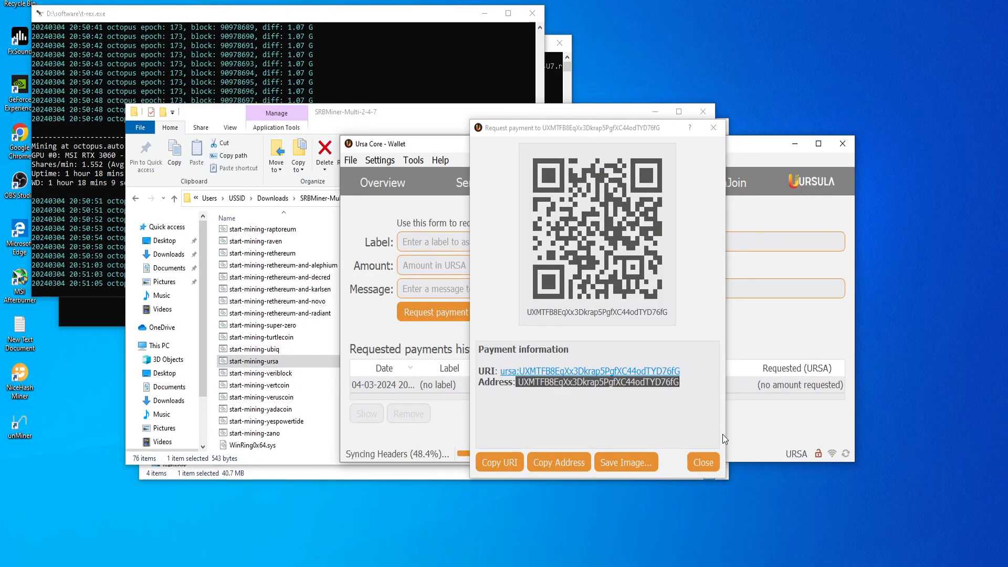
- Close the payment request, the Ursa Core wallet and the open miner consoles, including T-Rex
{"action": "key", "text": "Escape"}
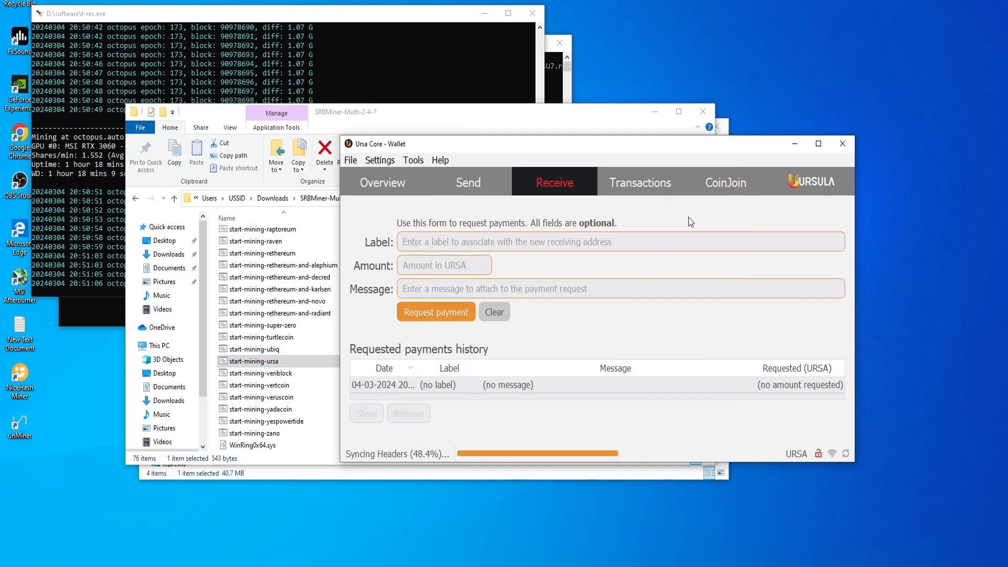
{"action": "left_click", "coordinate": [847, 144]}
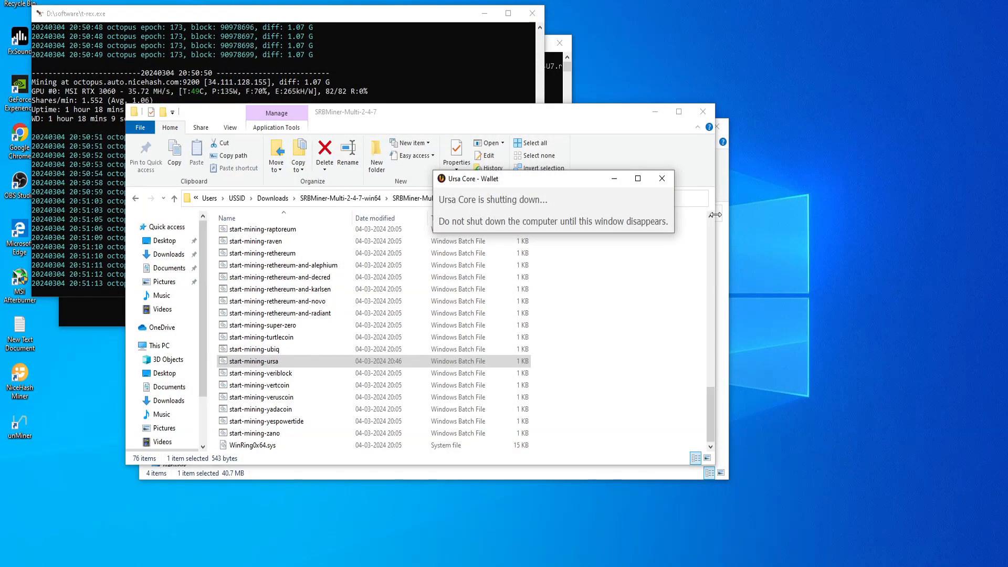
{"action": "left_click", "coordinate": [449, 14]}
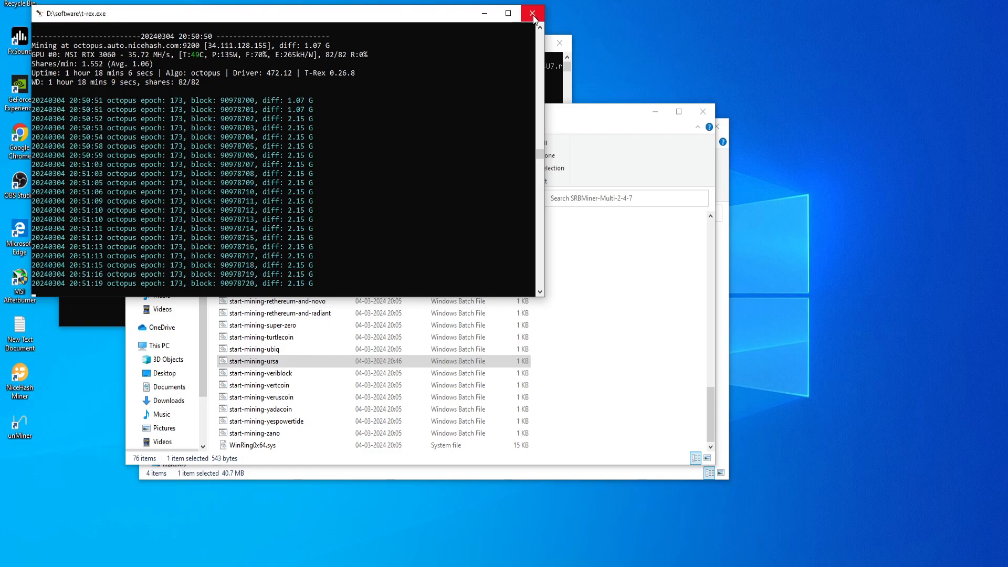
{"action": "left_click", "coordinate": [532, 13]}
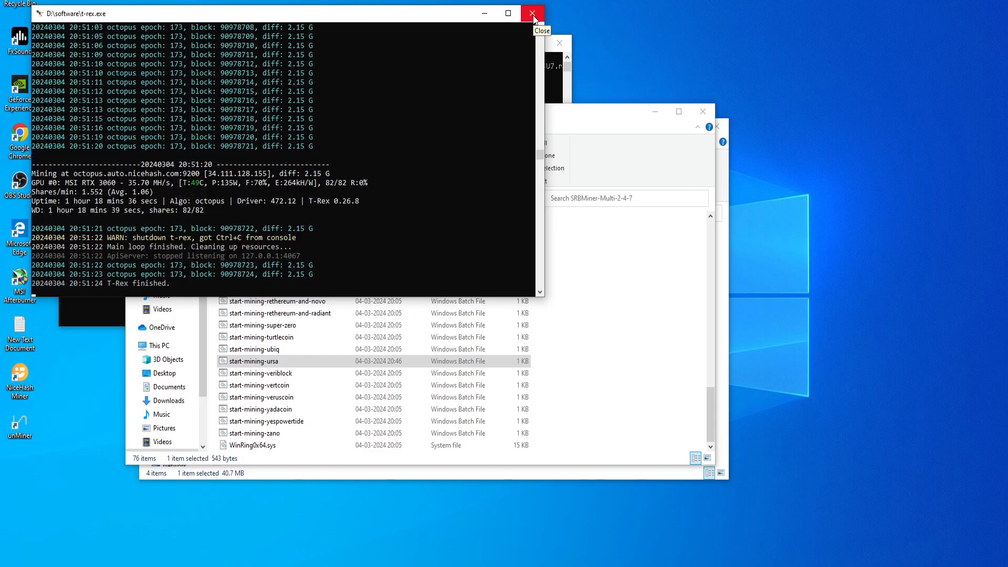
{"action": "left_click", "coordinate": [559, 43]}
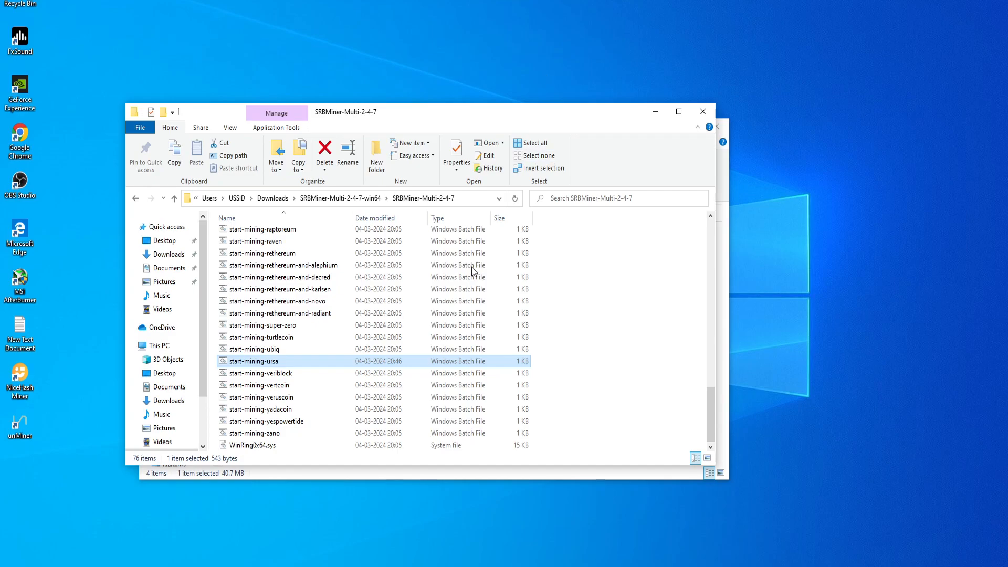
- Try to run the start-mining-ursa batch file as an administrator and dismiss its console
{"action": "right_click", "coordinate": [275, 365]}
{"action": "left_click", "coordinate": [309, 195]}
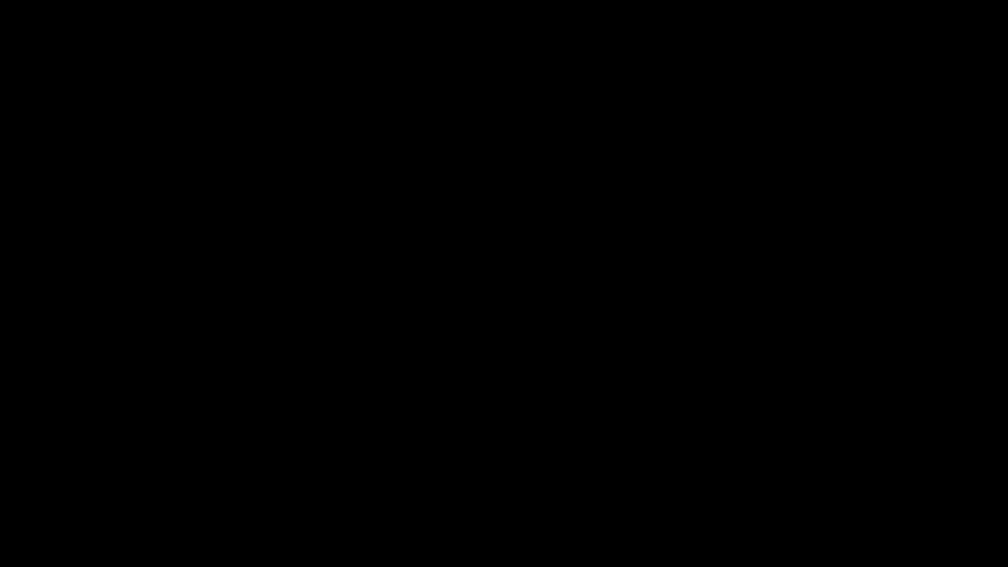
{"action": "left_click", "coordinate": [458, 348]}
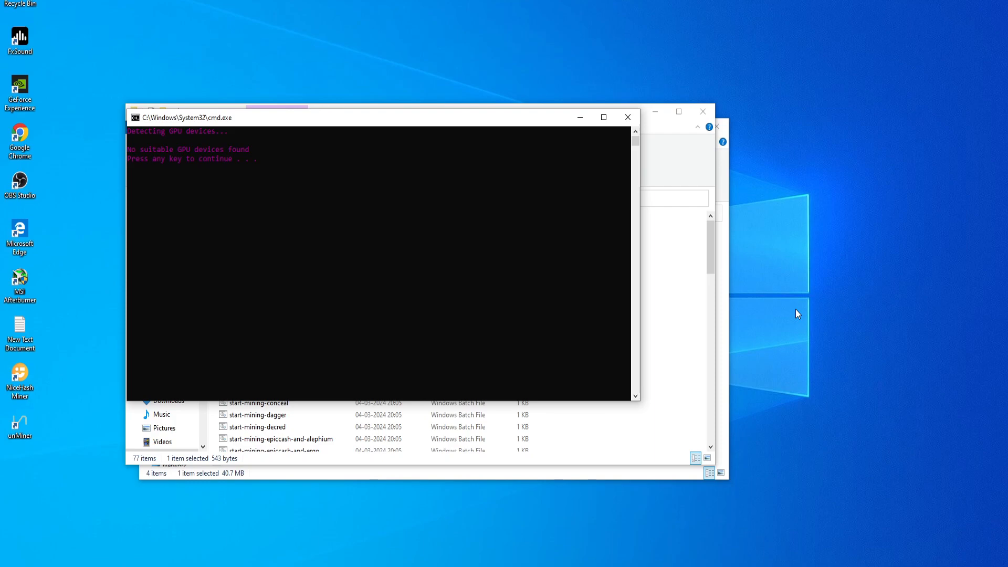
{"action": "key", "text": "Return"}
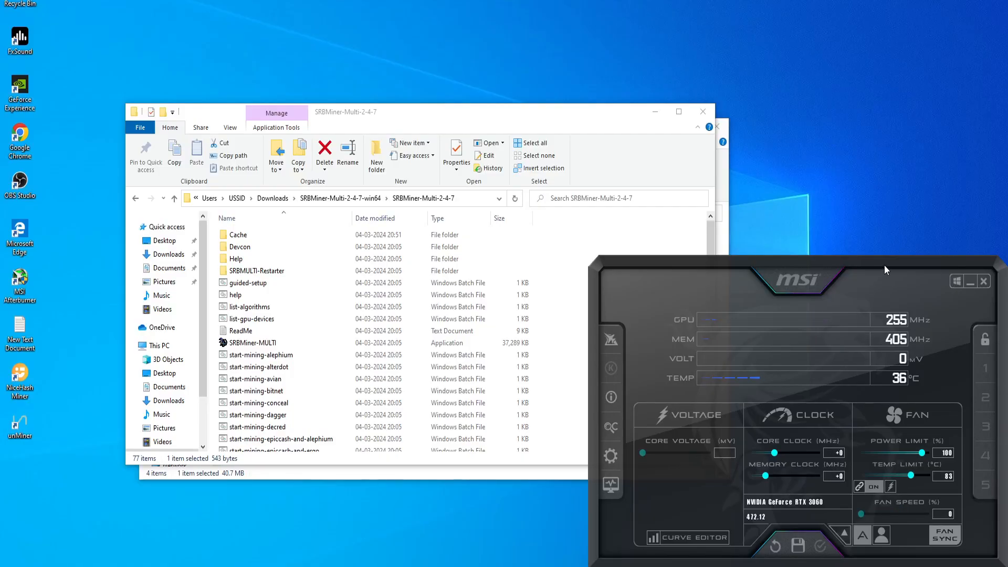
- Close the background folder window and move the SRBMiner-Multi-2-4-7 folder window away from MSI Afterburner
{"action": "left_click", "coordinate": [725, 171]}
{"action": "left_click", "coordinate": [724, 132]}
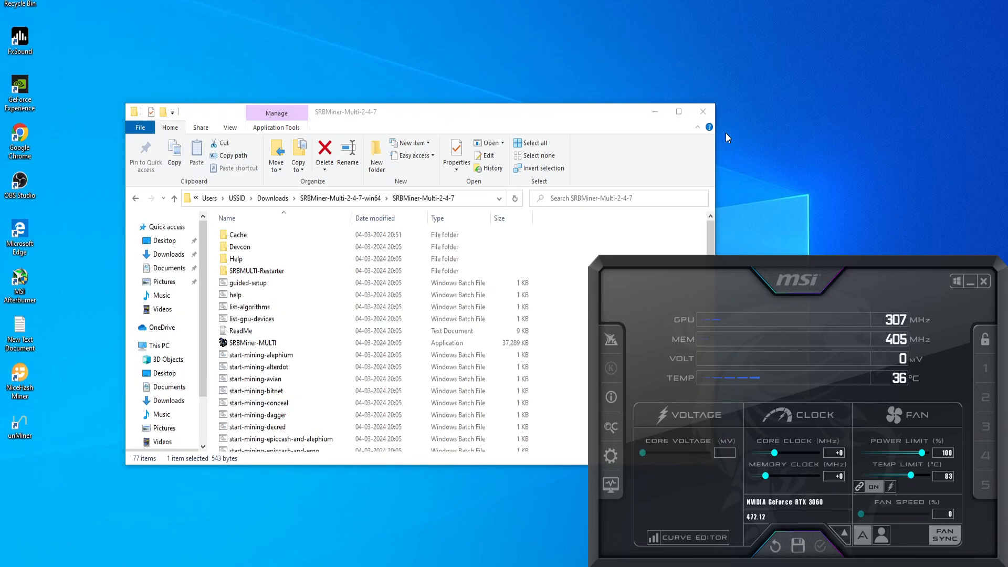
{"action": "left_click_drag", "start_coordinate": [565, 123], "coordinate": [520, 75]}
- Try to start the start-mining-ursa batch file, allow SRBMiner-MULTI.exe through Microsoft Defender SmartScreen and dismiss the console
{"action": "left_click_drag", "start_coordinate": [665, 200], "coordinate": [664, 357]}
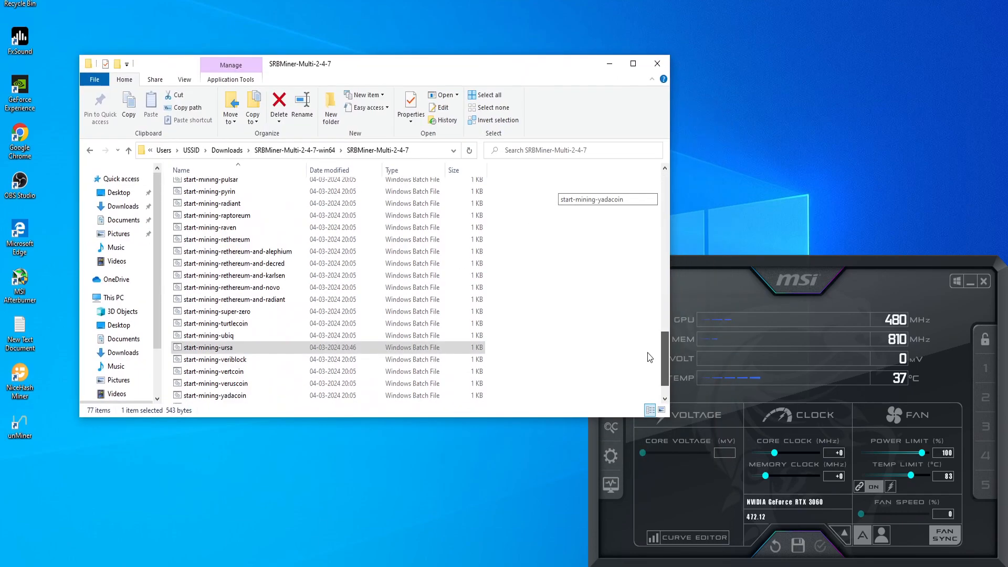
{"action": "double_click", "coordinate": [204, 349]}
{"action": "left_click", "coordinate": [402, 204]}
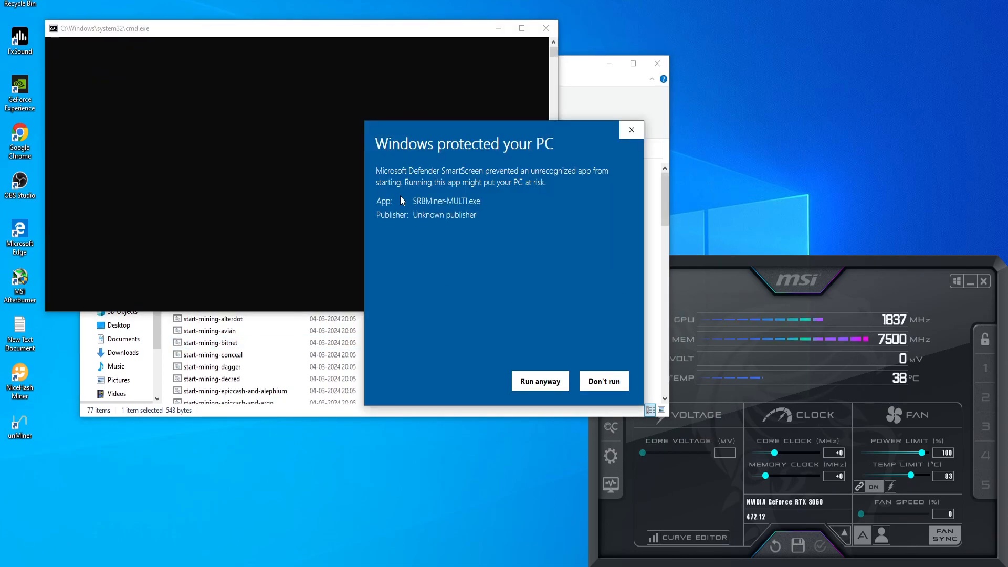
{"action": "left_click", "coordinate": [551, 392]}
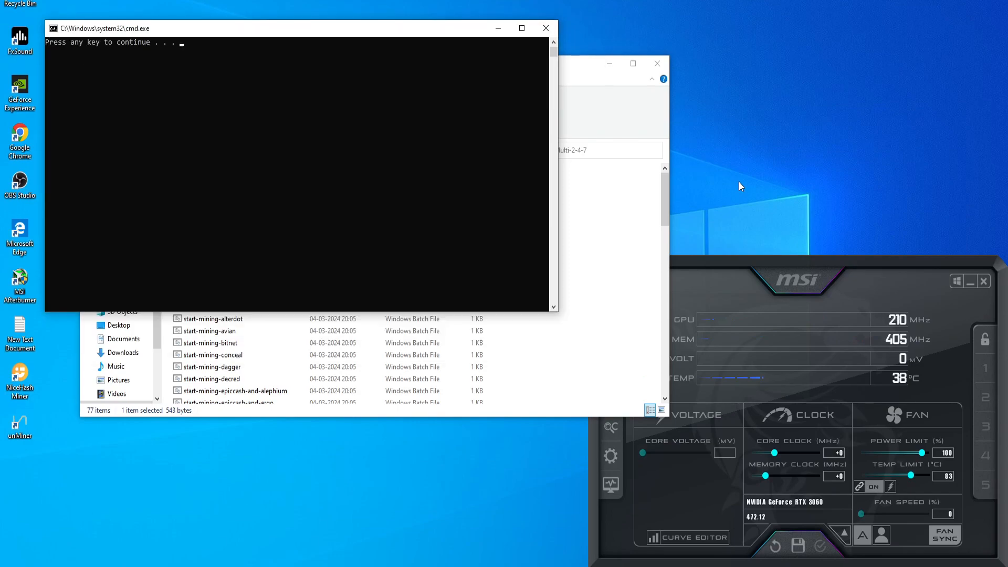
{"action": "key", "text": "Return"}
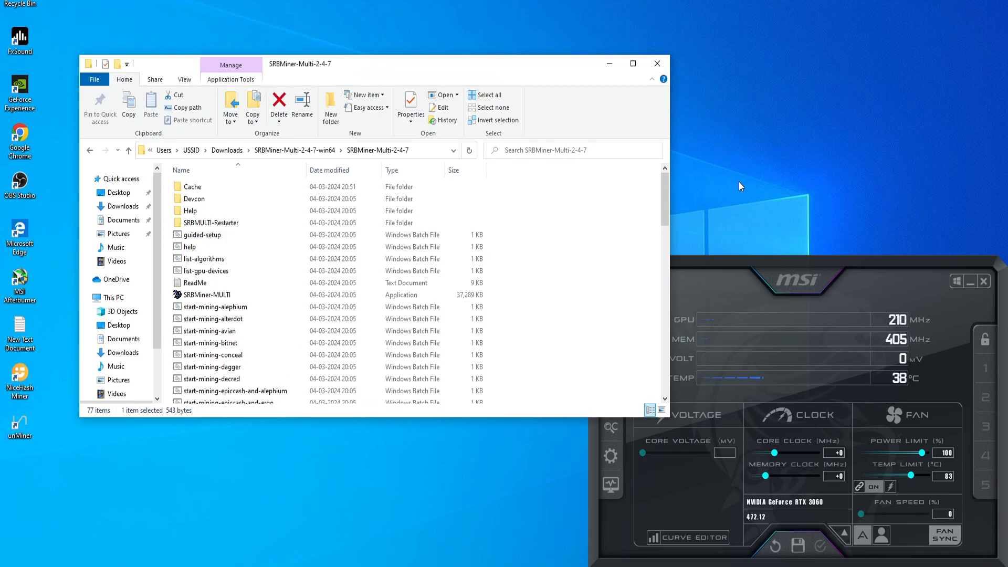
- Recheck the miner command in the start-mining-ursa batch file and try running the file again, closing its console
{"action": "left_click_drag", "start_coordinate": [666, 215], "coordinate": [665, 359]}
{"action": "double_click", "coordinate": [251, 339]}
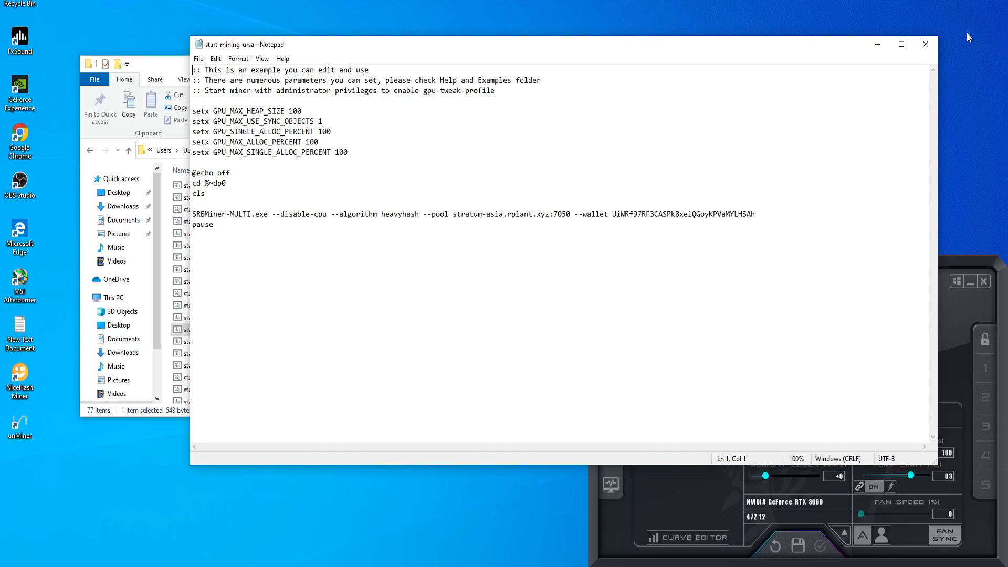
{"action": "left_click", "coordinate": [926, 44]}
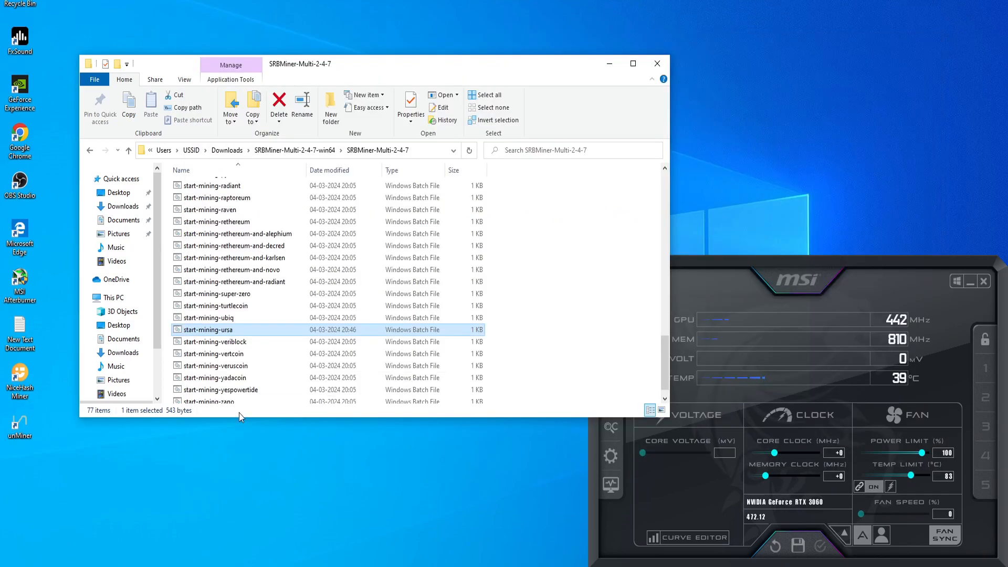
{"action": "double_click", "coordinate": [228, 335]}
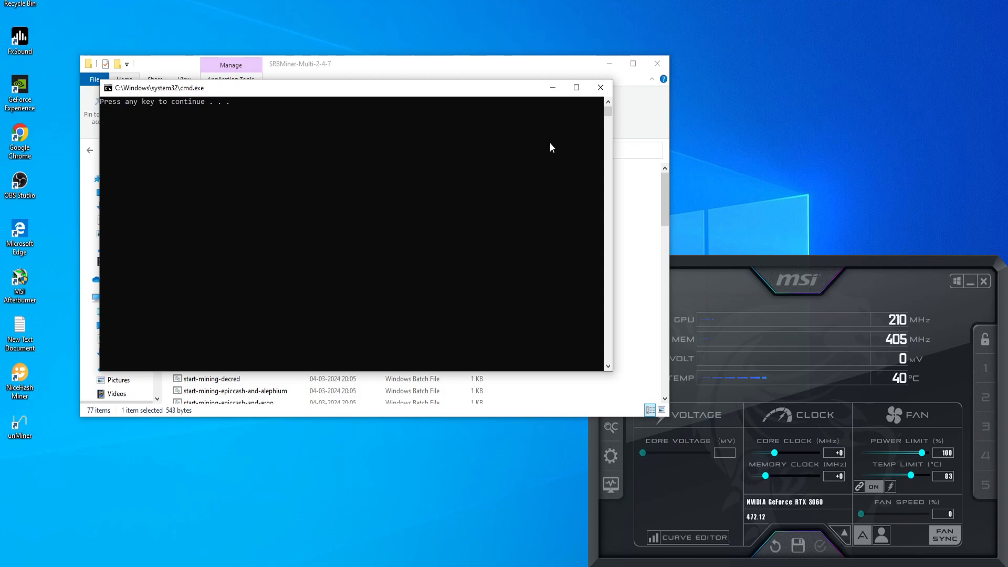
{"action": "left_click", "coordinate": [601, 88]}
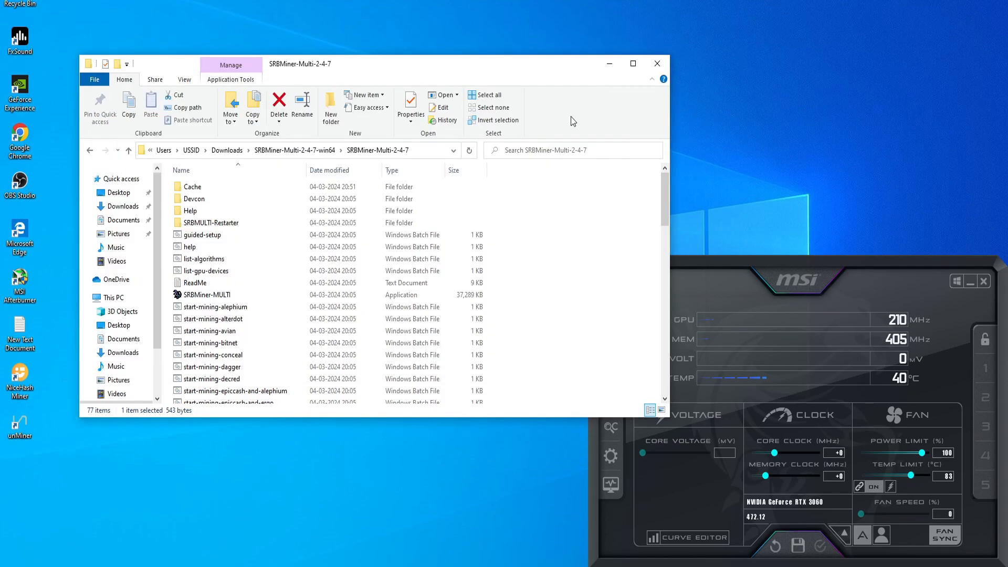
- Enlarge the SRBMiner-Multi-2-4-7 folder window and turn off running as an administrator in the SRBMiner-MULTI application's compatibility settings
{"action": "left_click_drag", "start_coordinate": [587, 417], "coordinate": [570, 511]}
{"action": "right_click", "coordinate": [206, 295]}
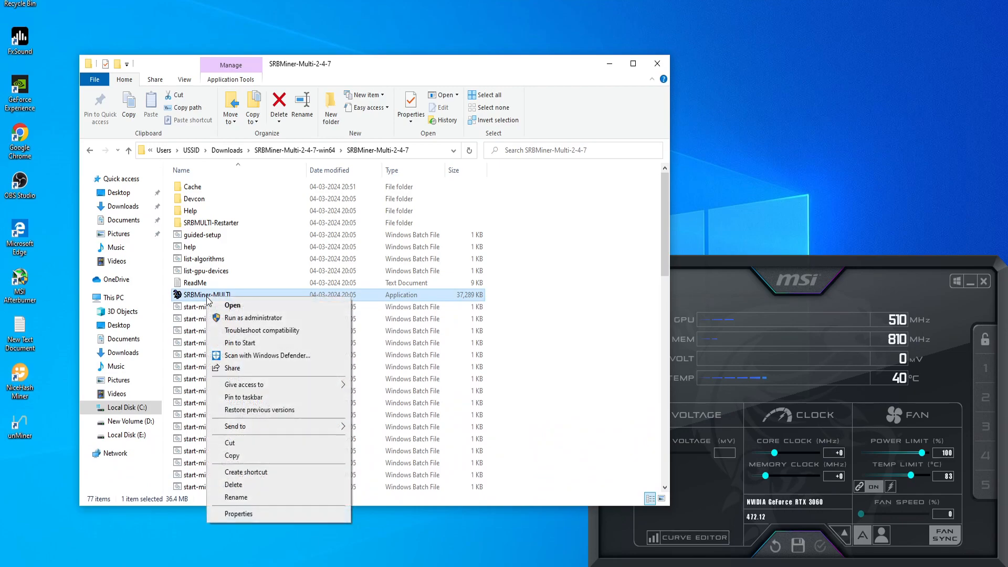
{"action": "left_click", "coordinate": [255, 513]}
{"action": "left_click", "coordinate": [258, 300]}
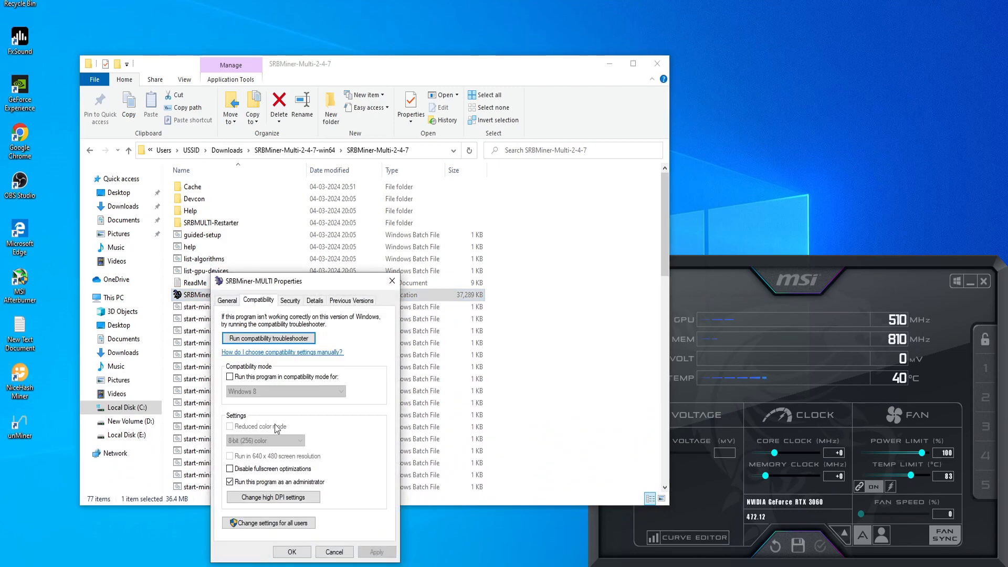
{"action": "left_click", "coordinate": [229, 481]}
{"action": "left_click", "coordinate": [376, 552]}
{"action": "left_click", "coordinate": [292, 551]}
- Try to start the start-mining-ursa batch file with the changed compatibility setting and dismiss its console
{"action": "scroll", "coordinate": [648, 317], "scroll_direction": "down", "scroll_amount": 15}
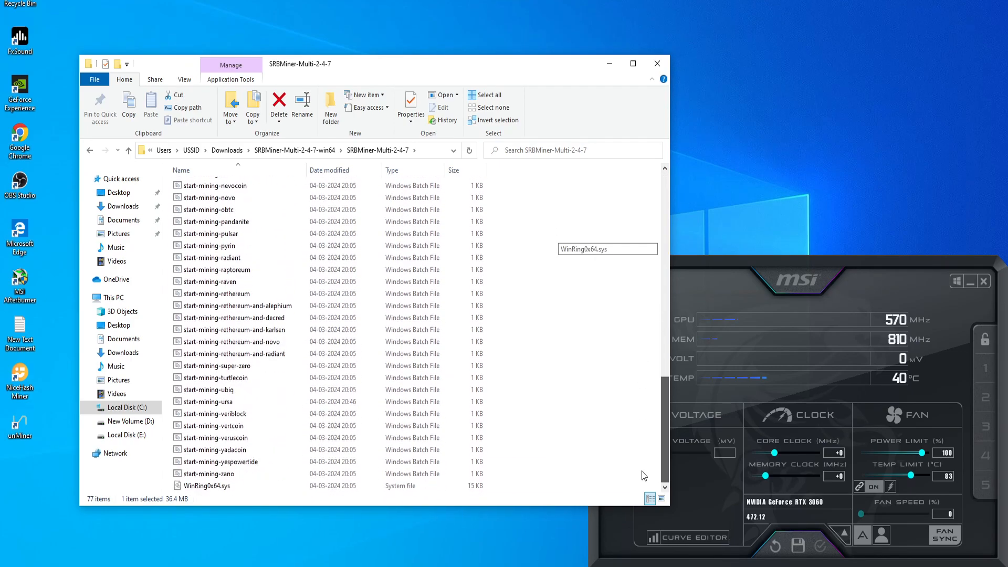
{"action": "double_click", "coordinate": [222, 402]}
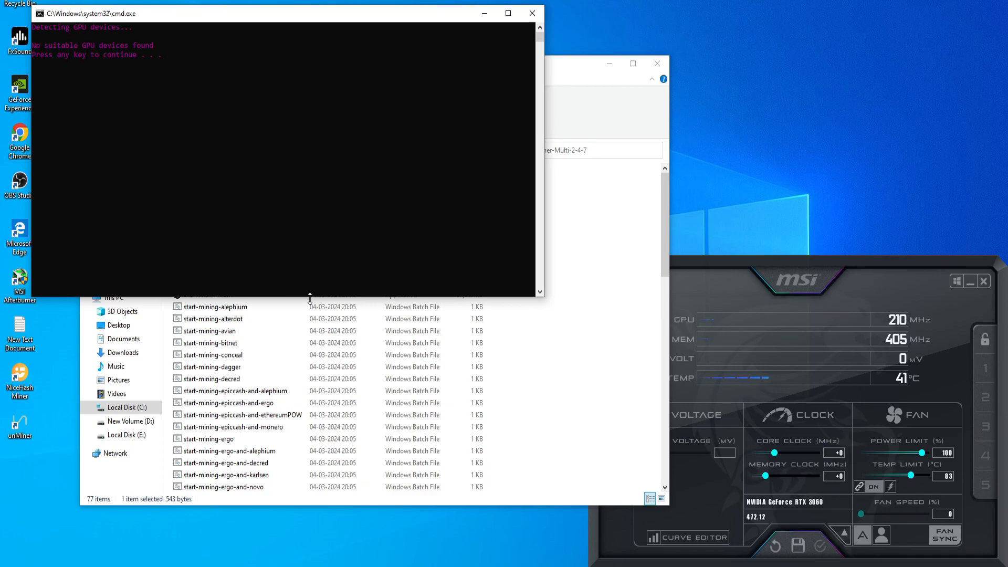
{"action": "key", "text": "Return"}
- Open the start-mining-conceal batch file for editing and replace its wallet placeholder with the wallet address copied from start-mining-ursa
{"action": "right_click", "coordinate": [215, 356]}
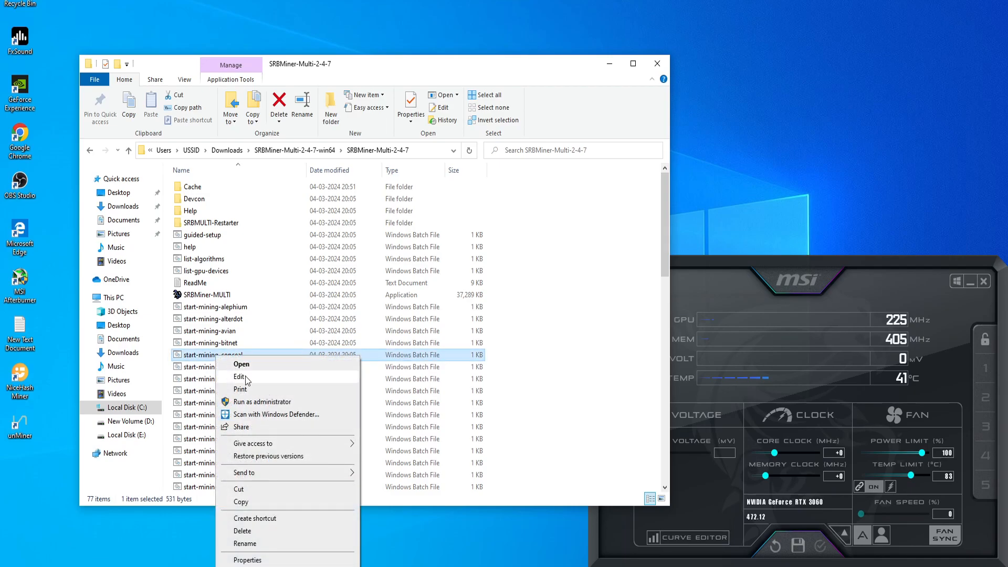
{"action": "left_click", "coordinate": [239, 377]}
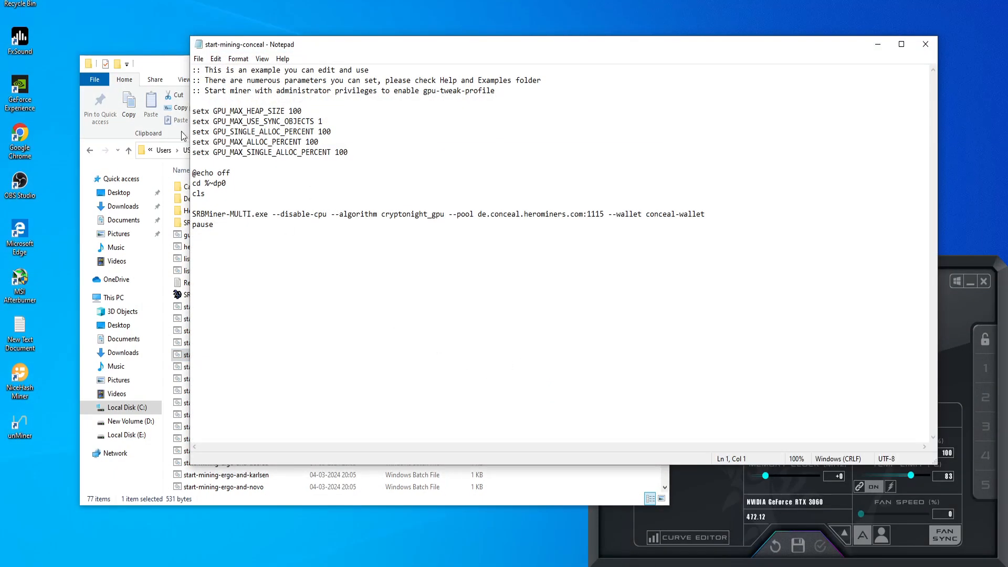
{"action": "left_click", "coordinate": [173, 63]}
{"action": "scroll", "coordinate": [657, 407], "scroll_direction": "down", "scroll_amount": 5}
{"action": "right_click", "coordinate": [220, 401]}
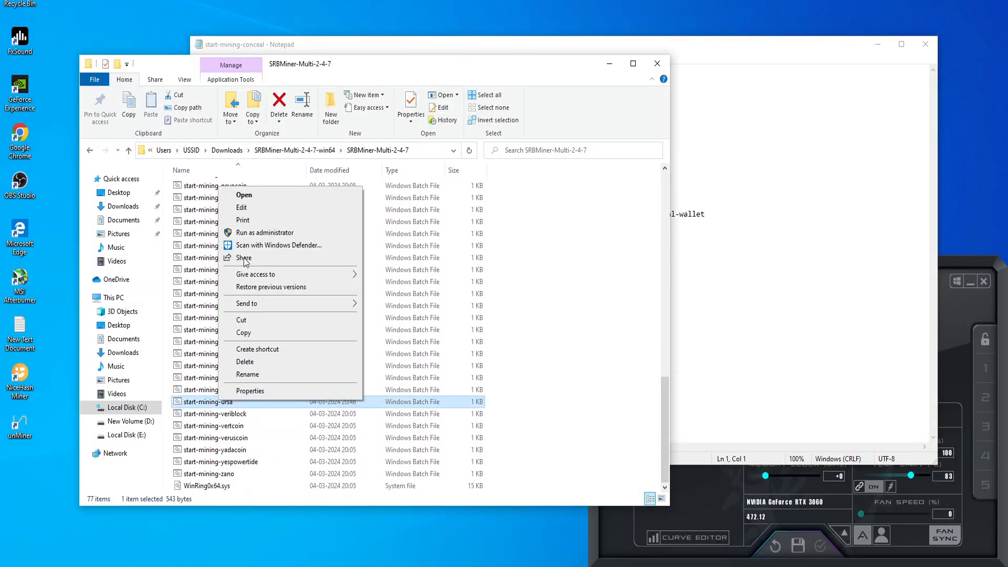
{"action": "left_click", "coordinate": [247, 207]}
{"action": "double_click", "coordinate": [682, 213]}
{"action": "right_click", "coordinate": [634, 209]}
{"action": "left_click", "coordinate": [669, 250]}
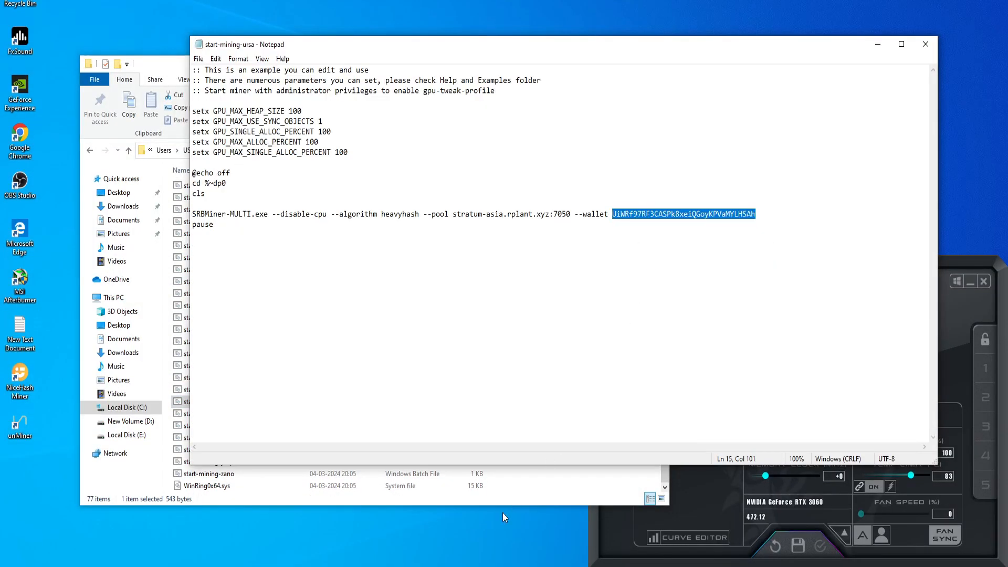
{"action": "key", "text": "alt+Tab"}
{"action": "key", "text": "ctrl+v"}
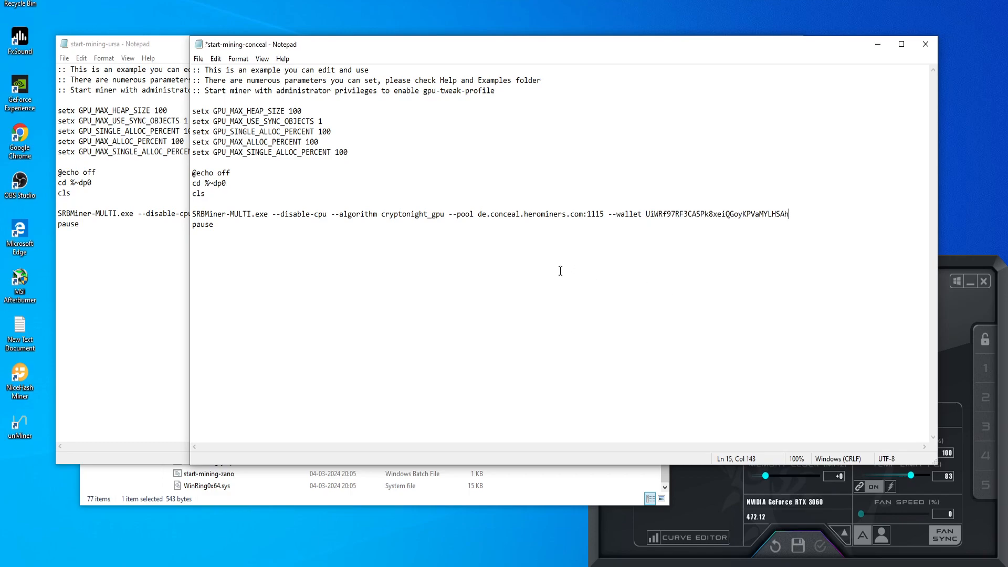
- Replace the pool in start-mining-conceal with stratum-asia.rplant.xyz:7050 copied from start-mining-ursa
{"action": "left_click", "coordinate": [172, 42]}
{"action": "left_click_drag", "start_coordinate": [436, 213], "coordinate": [319, 213]}
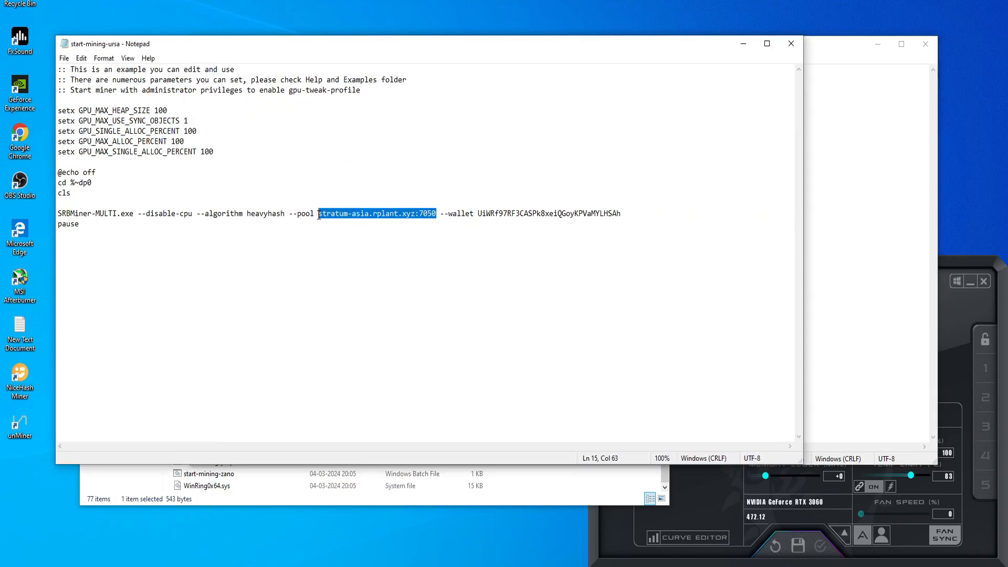
{"action": "right_click", "coordinate": [346, 218]}
{"action": "left_click", "coordinate": [372, 256]}
{"action": "key", "text": "alt+Tab"}
{"action": "key", "text": "ctrl+v"}
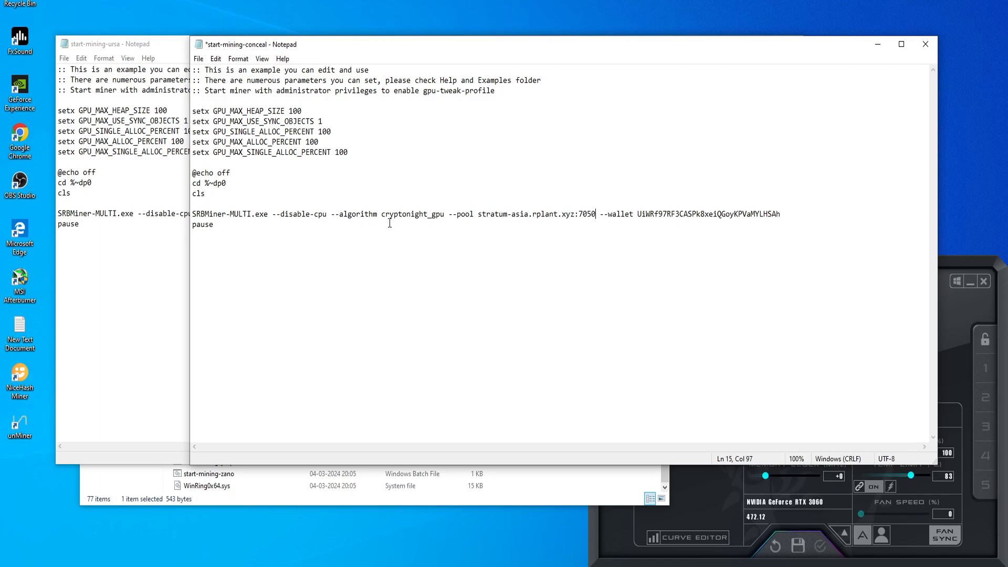
- Set the algorithm in start-mining-conceal to heavyhash and save the batch file
{"action": "left_click_drag", "start_coordinate": [446, 214], "coordinate": [381, 214]}
{"action": "right_click", "coordinate": [403, 214]}
{"action": "left_click", "coordinate": [425, 266]}
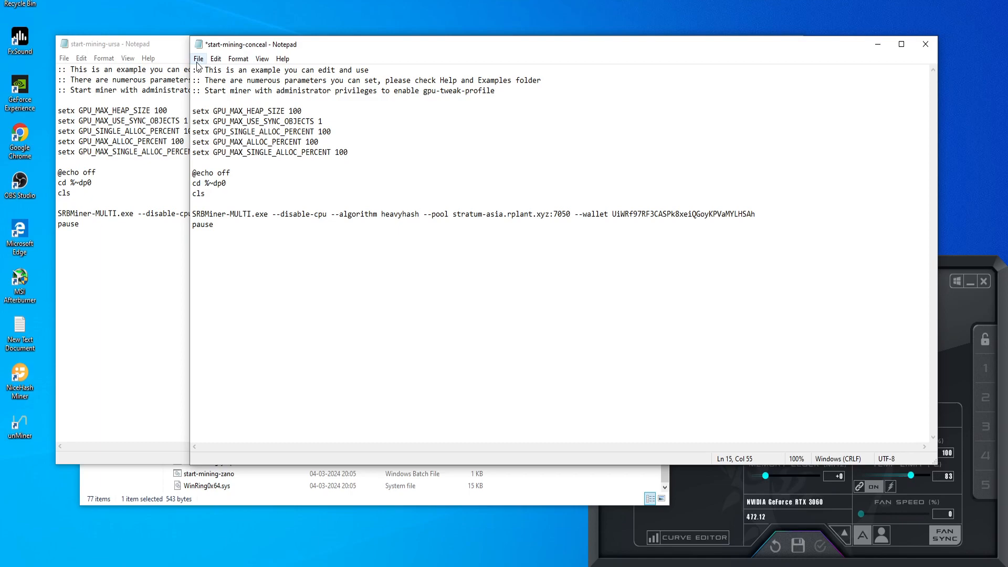
{"action": "left_click", "coordinate": [198, 59]}
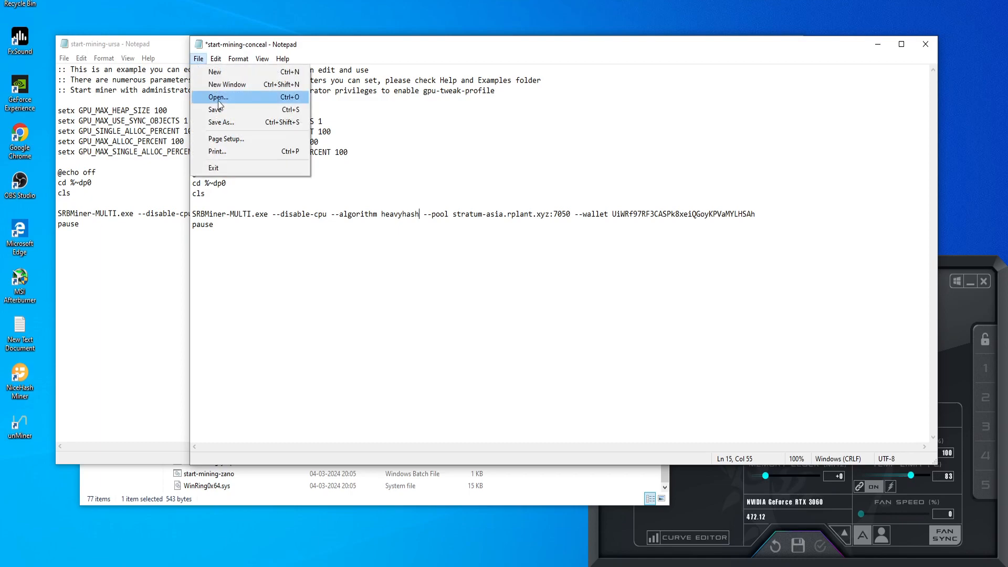
{"action": "left_click", "coordinate": [220, 112]}
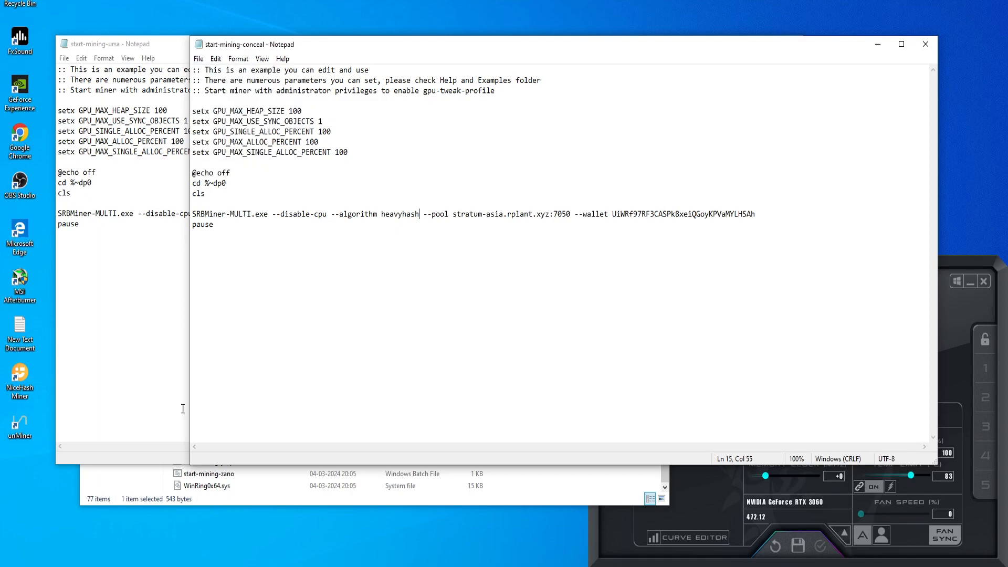
- Return to the SRBMiner-Multi-2-4-7 folder and close the Notepad windows of both batch files
{"action": "left_click", "coordinate": [153, 473]}
{"action": "mouse_move", "coordinate": [664, 402]}
{"action": "left_mouse_down"}
{"action": "mouse_move", "coordinate": [654, 275]}
{"action": "mouse_move", "coordinate": [664, 265]}
{"action": "mouse_move", "coordinate": [668, 420]}
{"action": "left_mouse_up"}
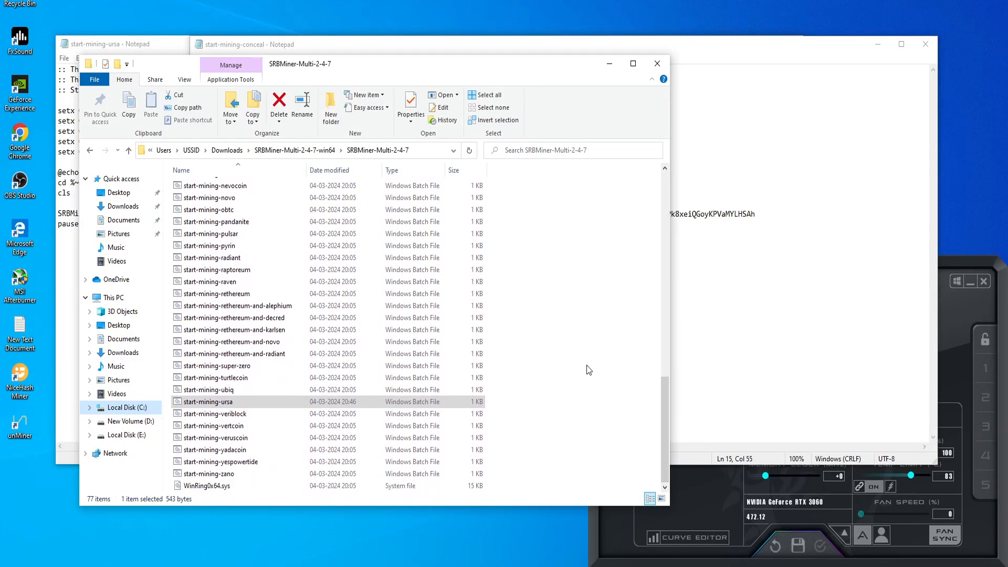
{"action": "left_click", "coordinate": [913, 55]}
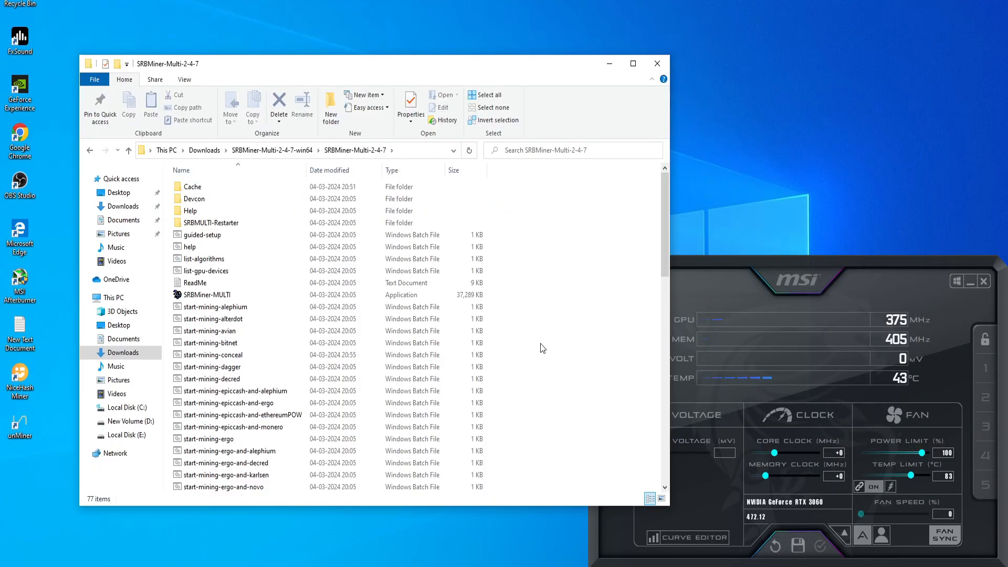
- Recheck the edited start-mining-conceal batch file and run it as an administrator
{"action": "right_click", "coordinate": [209, 355]}
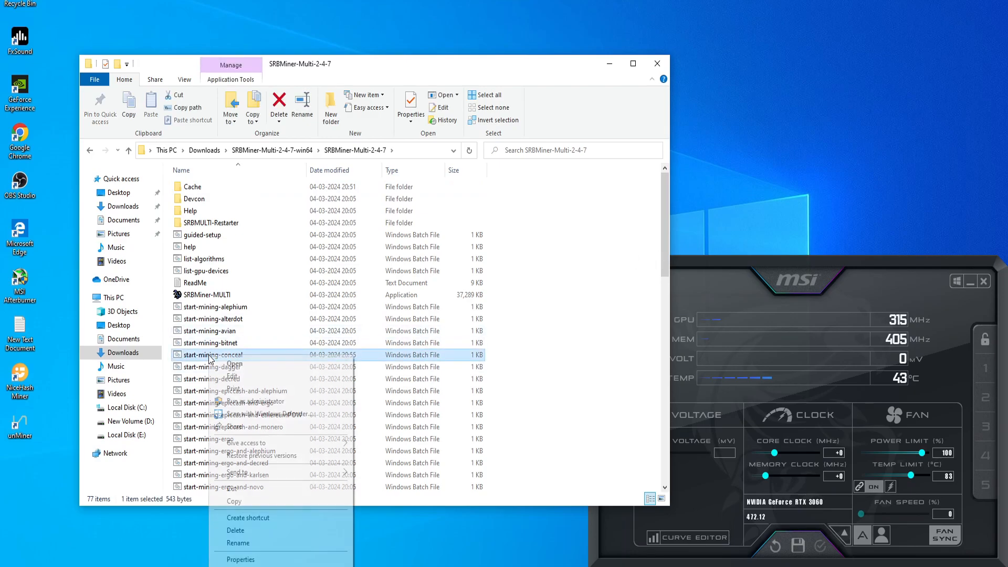
{"action": "left_click", "coordinate": [237, 376]}
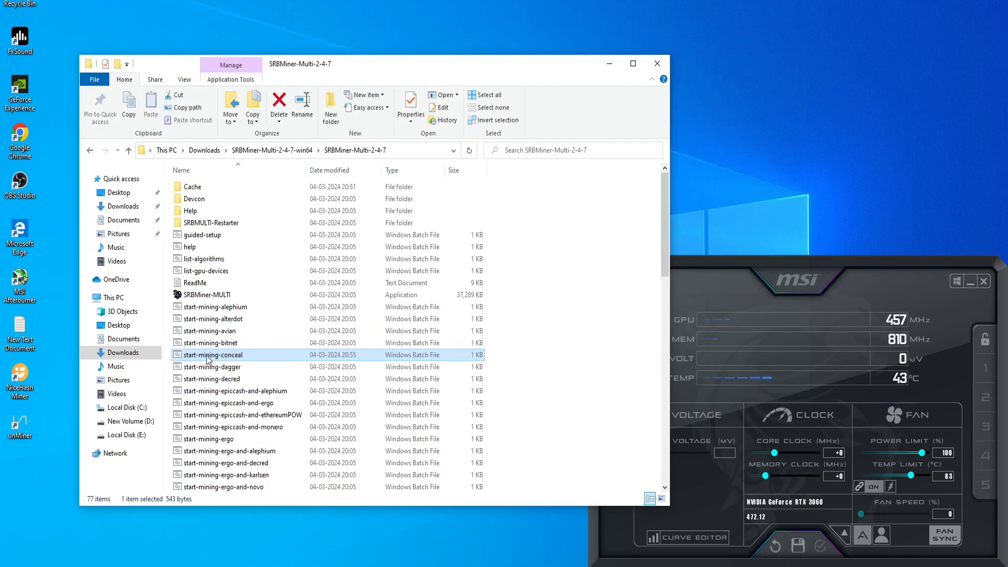
{"action": "right_click", "coordinate": [209, 356]}
{"action": "left_click", "coordinate": [330, 402]}
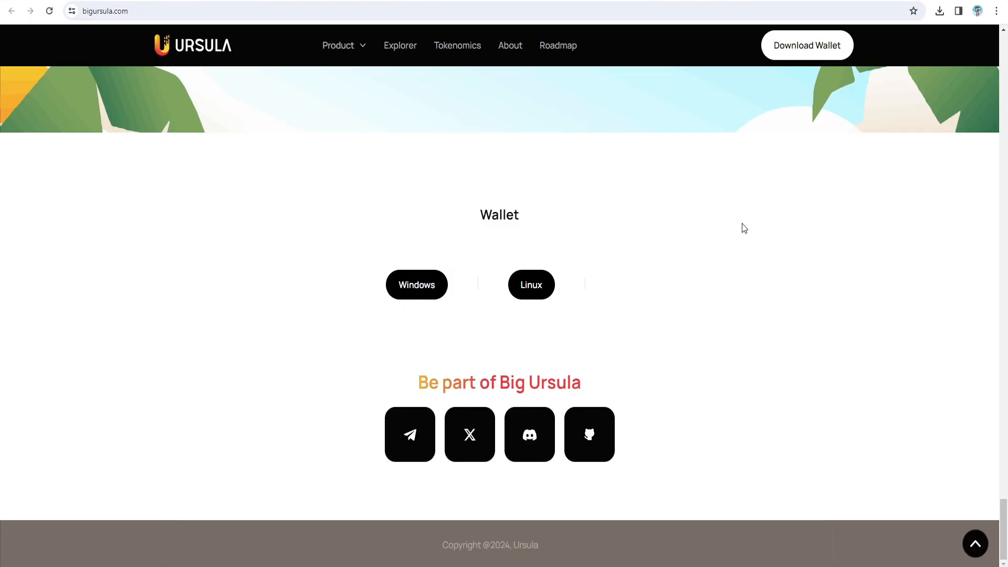
- Look over the bigursula.com page in the browser, from the wallet downloads back up through the game and hub sections
{"action": "middle_click", "coordinate": [969, 438]}
{"action": "scroll", "coordinate": [965, 365], "scroll_direction": "up", "scroll_amount": 10}
{"action": "scroll", "coordinate": [964, 364], "scroll_direction": "up", "scroll_amount": 15}
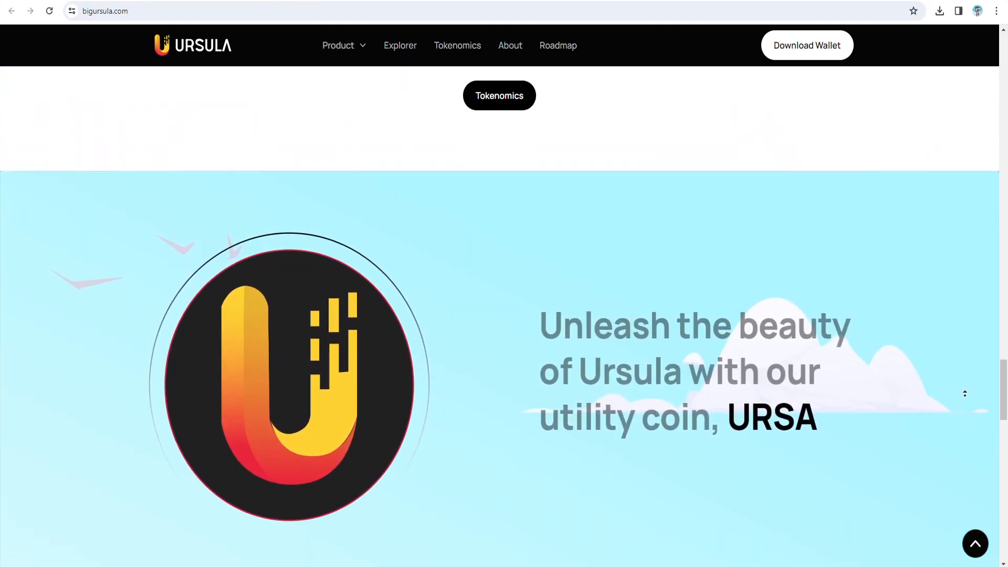
{"action": "scroll", "coordinate": [964, 392], "scroll_direction": "up", "scroll_amount": 15}
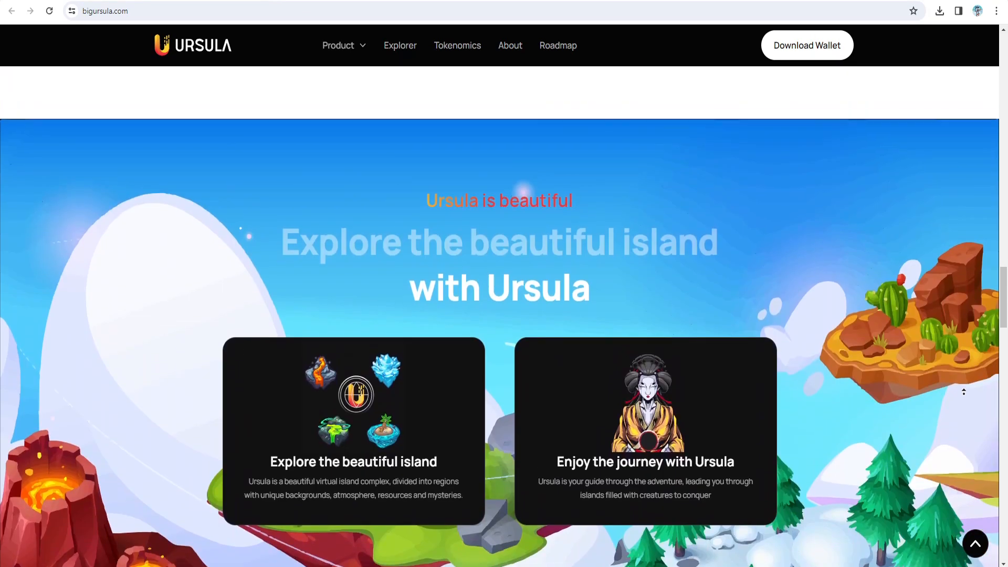
{"action": "scroll", "coordinate": [964, 392], "scroll_direction": "up", "scroll_amount": 15}
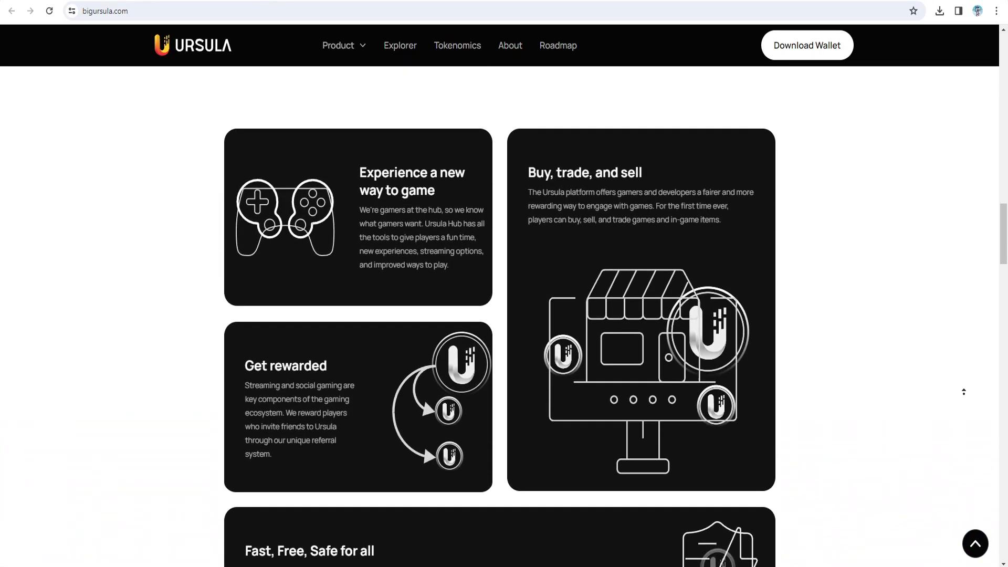
{"action": "scroll", "coordinate": [964, 392], "scroll_direction": "up", "scroll_amount": 15}
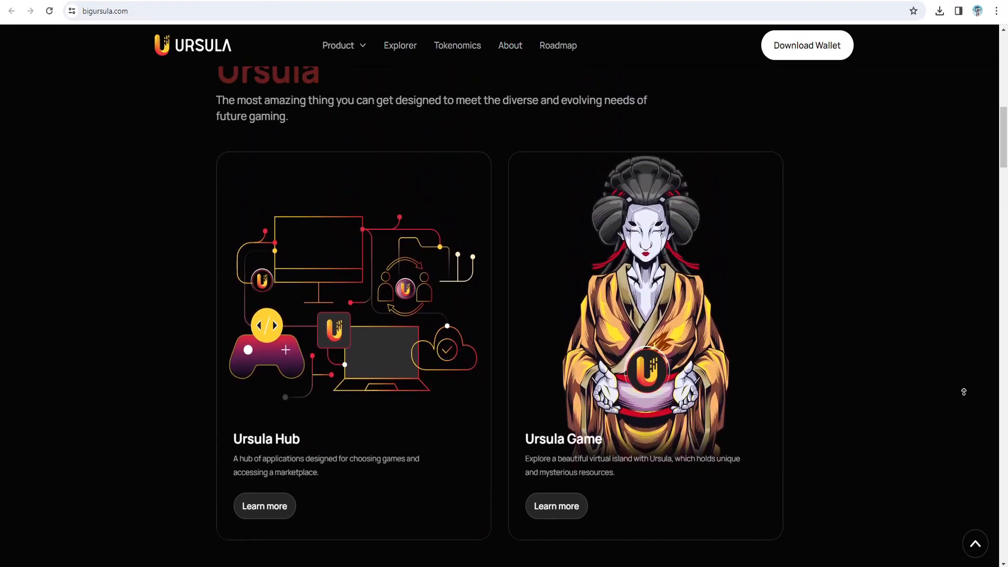
{"action": "scroll", "coordinate": [963, 391], "scroll_direction": "up", "scroll_amount": 6}
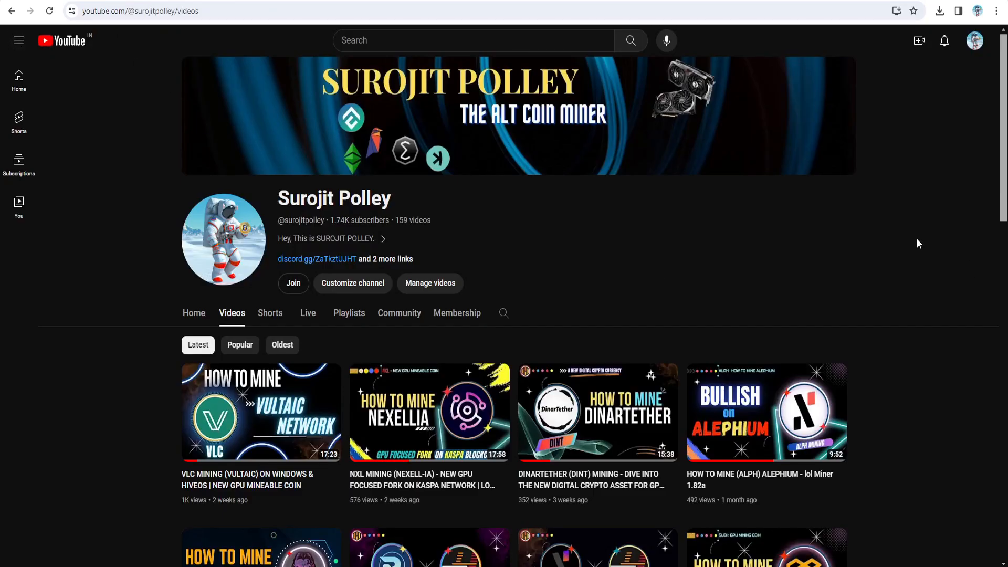
- Examine the coin profitability estimates for the NVIDIA RTX 3060 on hashrate.no, including the Ursula entry
{"action": "middle_click", "coordinate": [913, 232]}
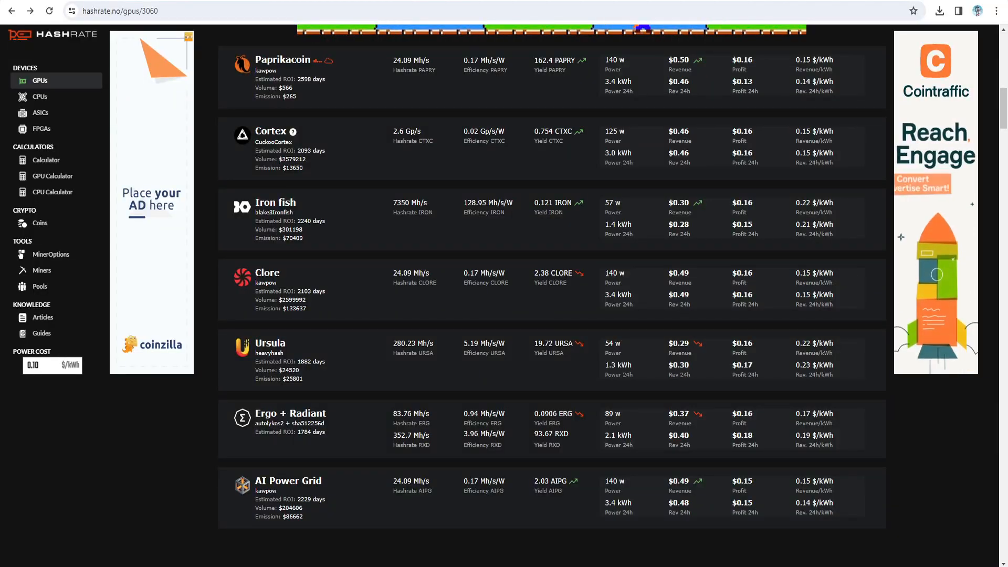
{"action": "left_click_drag", "start_coordinate": [1004, 109], "coordinate": [1004, 52]}
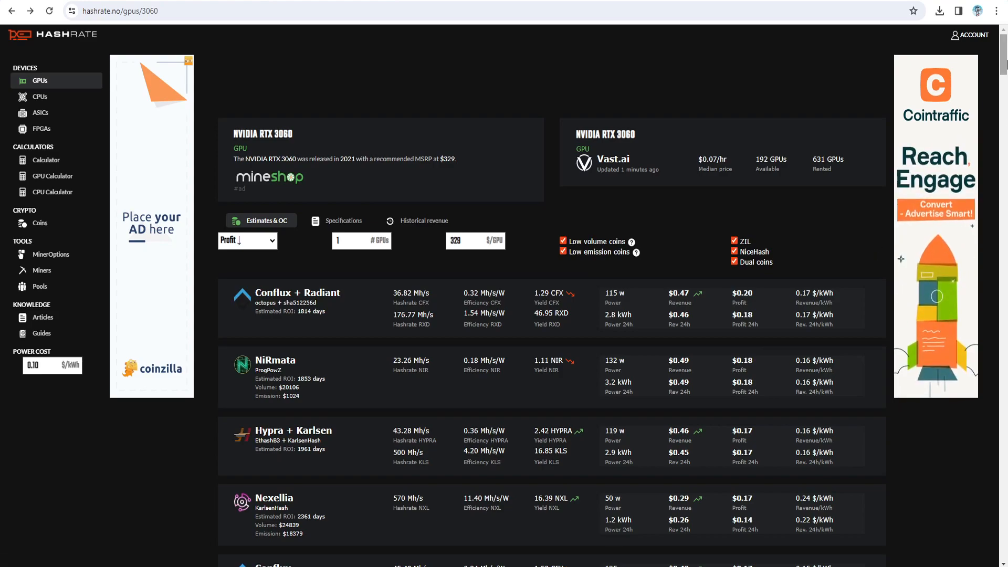
{"action": "scroll", "coordinate": [1005, 66], "scroll_direction": "down", "scroll_amount": 1}
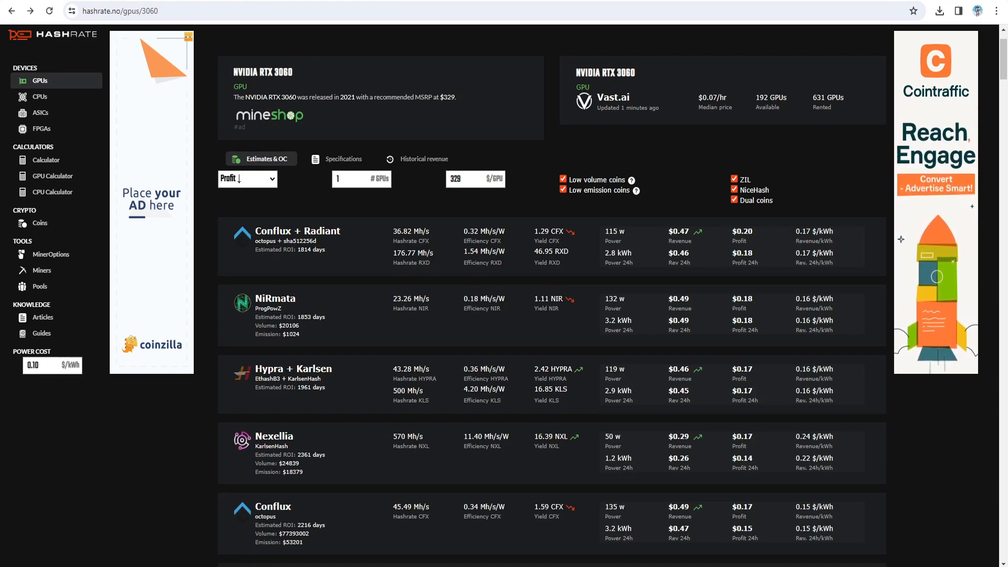
{"action": "scroll", "coordinate": [310, 336], "scroll_direction": "down", "scroll_amount": 3}
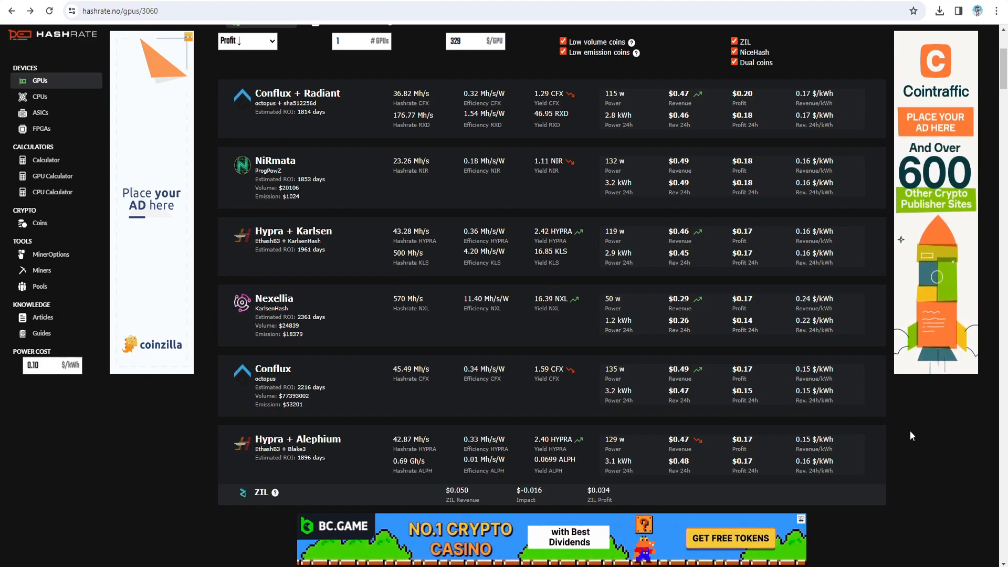
{"action": "scroll", "coordinate": [1005, 81], "scroll_direction": "up", "scroll_amount": 4}
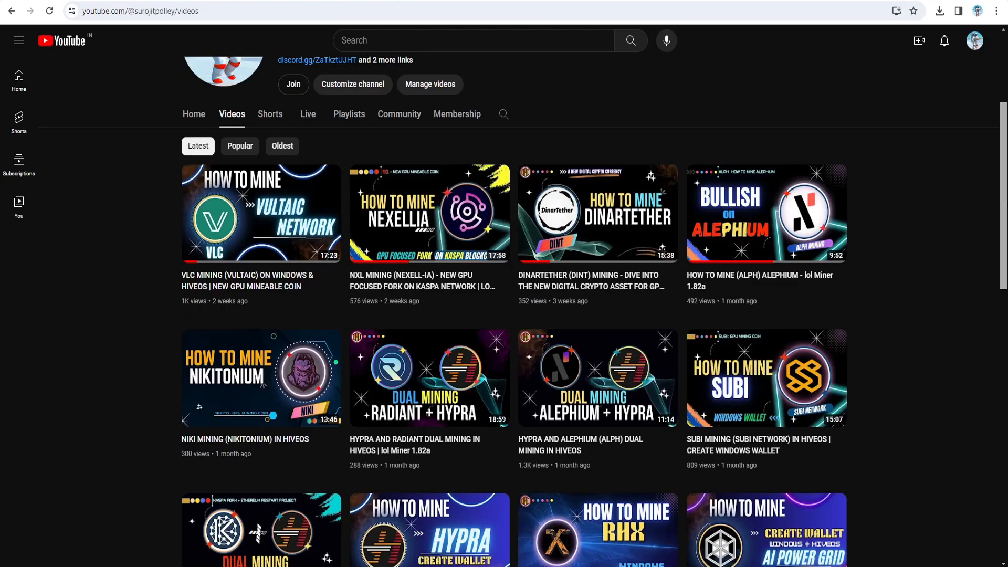
- Look through the latest mining tutorials on the YouTube channel's video page
{"action": "scroll", "coordinate": [504, 294], "scroll_direction": "down", "scroll_amount": 1}
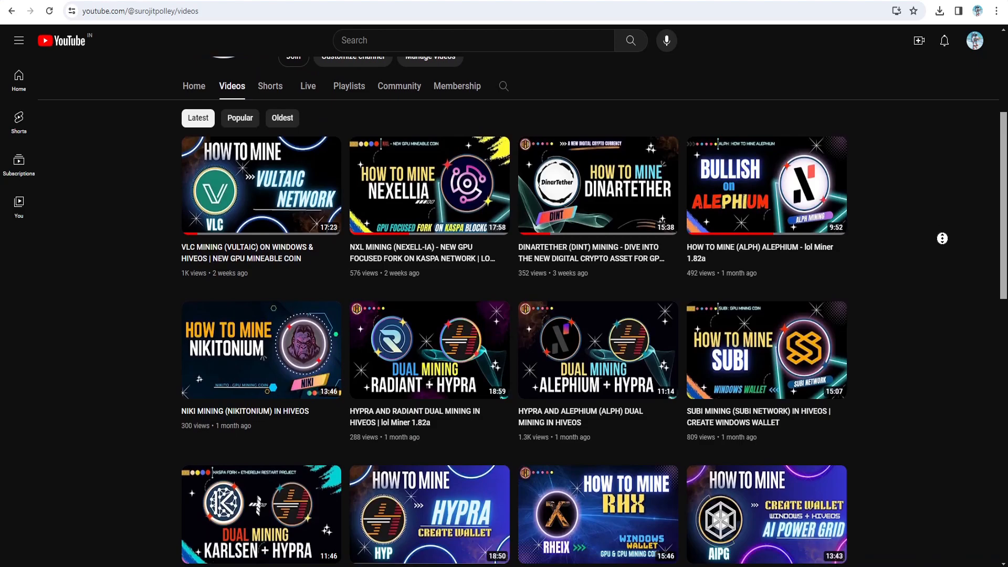
{"action": "scroll", "coordinate": [943, 238], "scroll_direction": "down", "scroll_amount": 2}
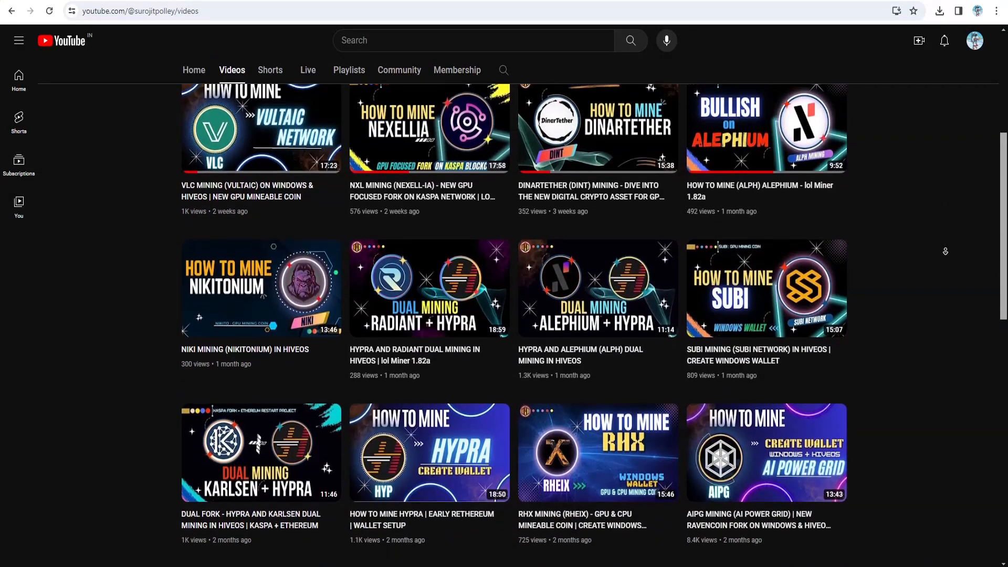
{"action": "scroll", "coordinate": [945, 251], "scroll_direction": "down", "scroll_amount": 4}
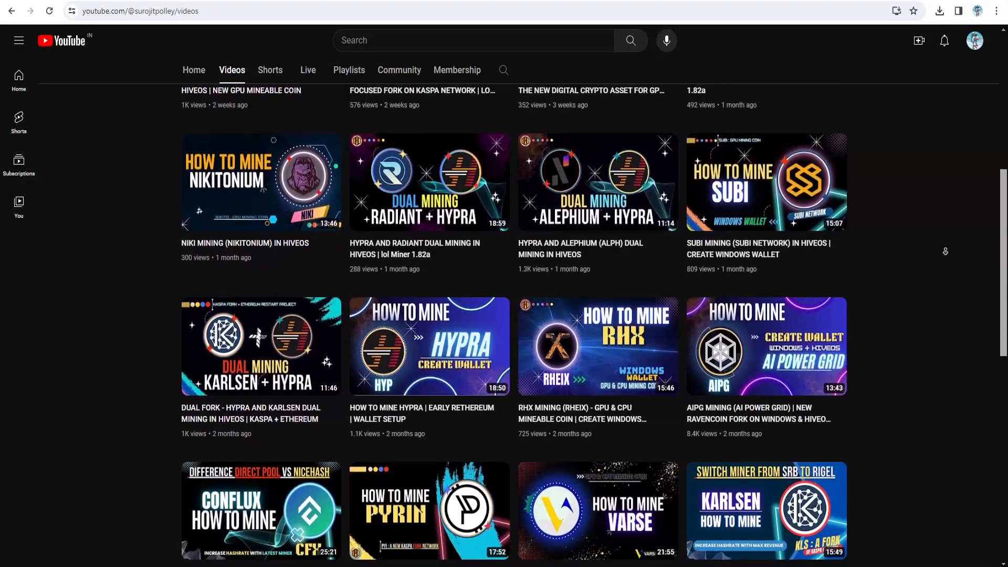
{"action": "scroll", "coordinate": [945, 251], "scroll_direction": "down", "scroll_amount": 2}
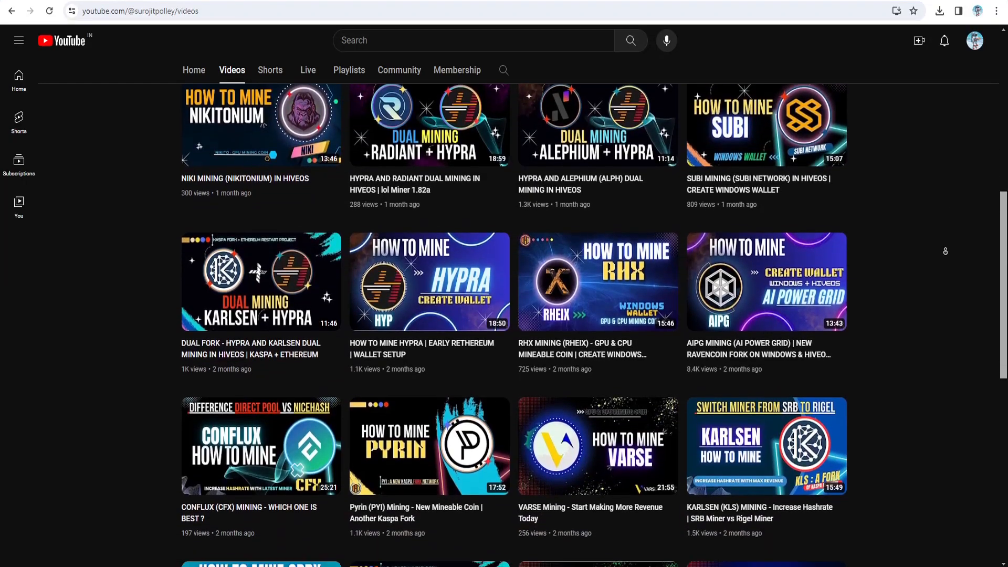
{"action": "scroll", "coordinate": [945, 251], "scroll_direction": "down", "scroll_amount": 2}
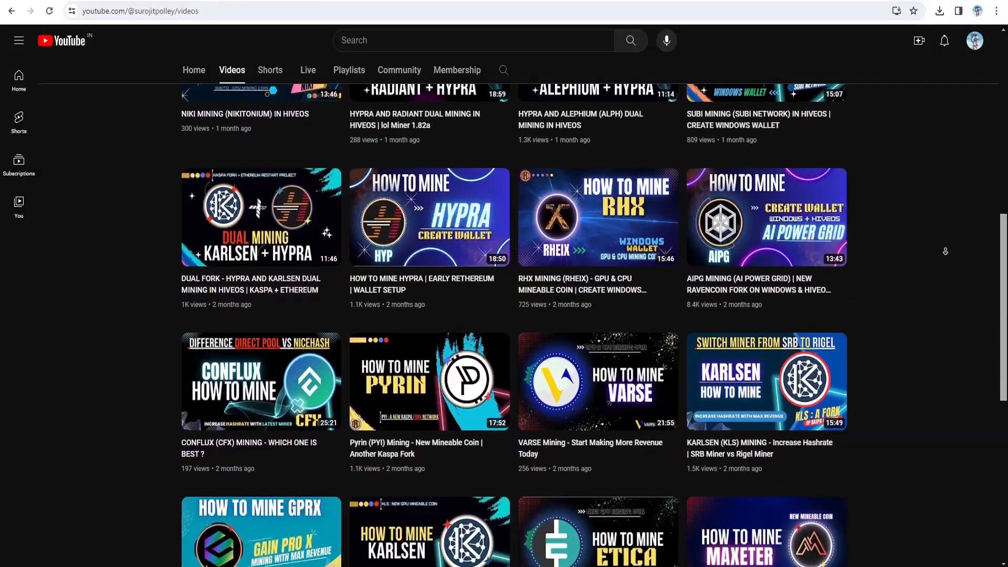
{"action": "scroll", "coordinate": [945, 251], "scroll_direction": "down", "scroll_amount": 4}
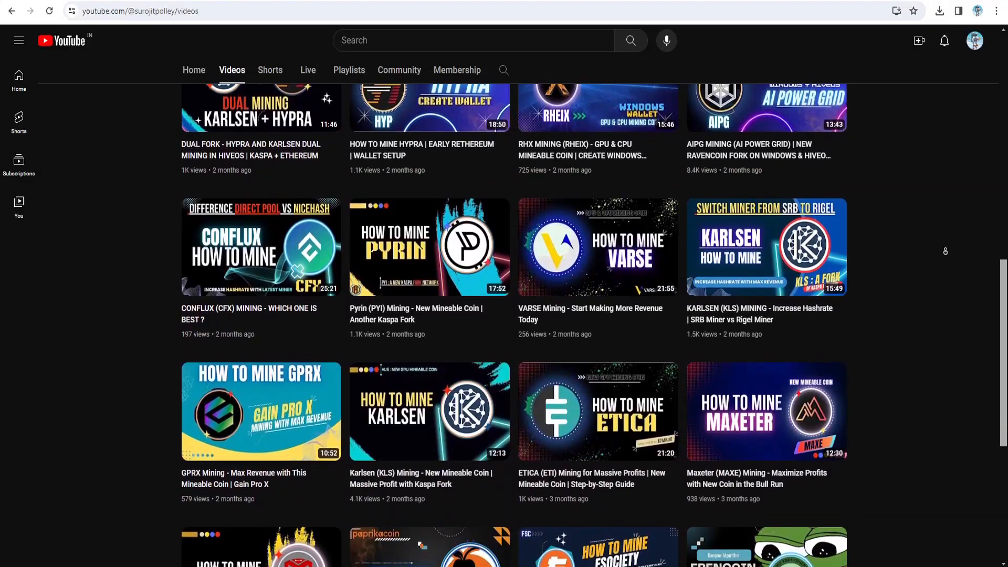
{"action": "scroll", "coordinate": [945, 251], "scroll_direction": "down", "scroll_amount": 3}
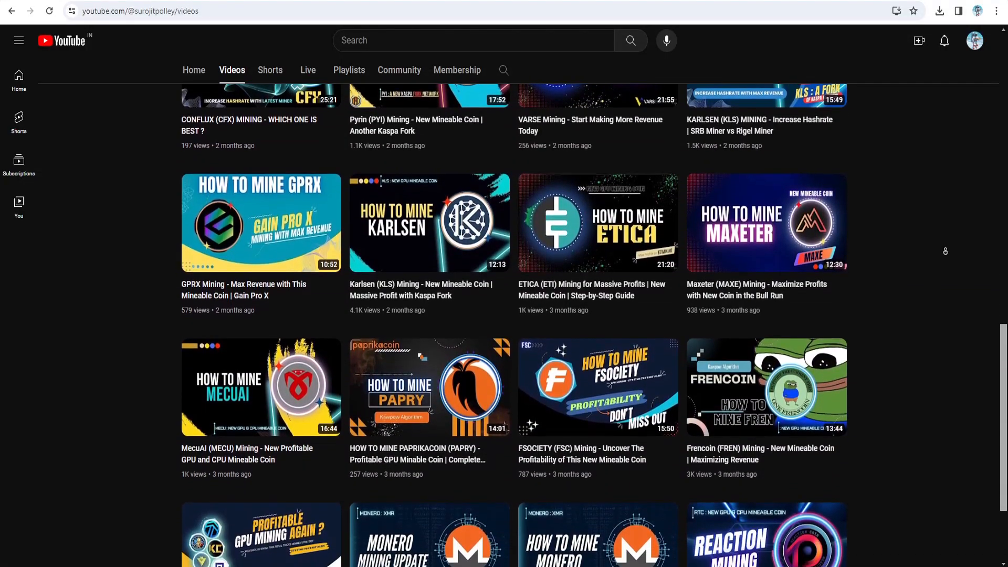
{"action": "scroll", "coordinate": [945, 251], "scroll_direction": "down", "scroll_amount": 4}
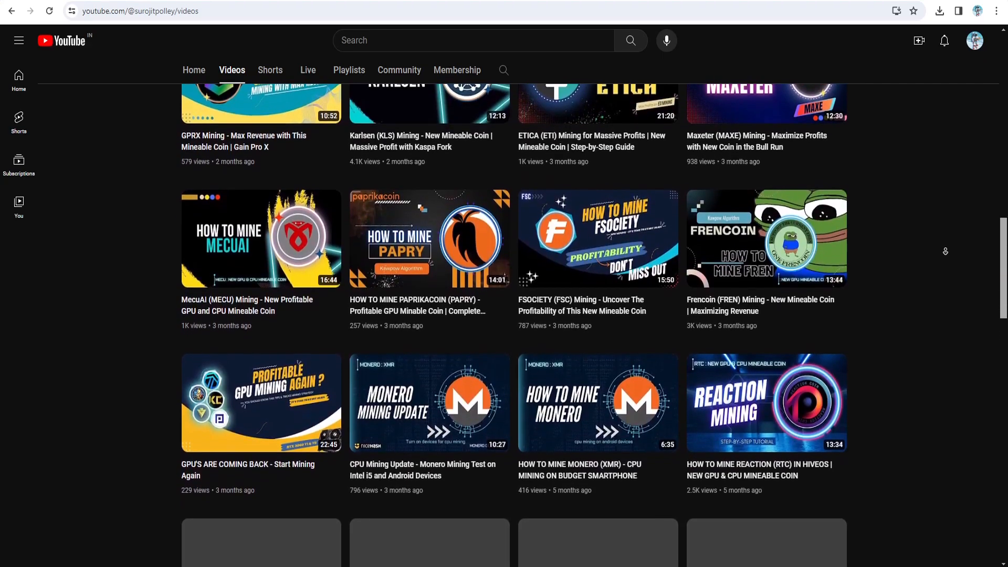